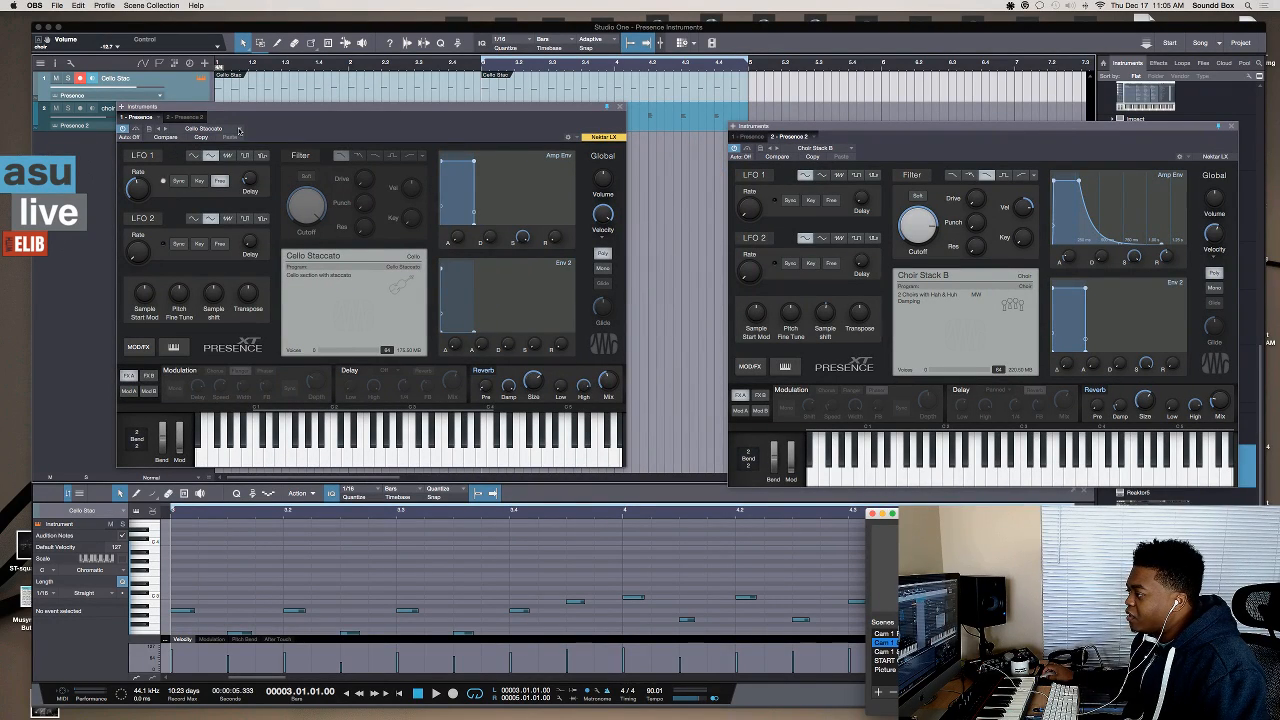
- Browse the Presence preset library from the Cello Staccato instrument, expanding the Winds and Bass folders, and close the list
click(236, 130)
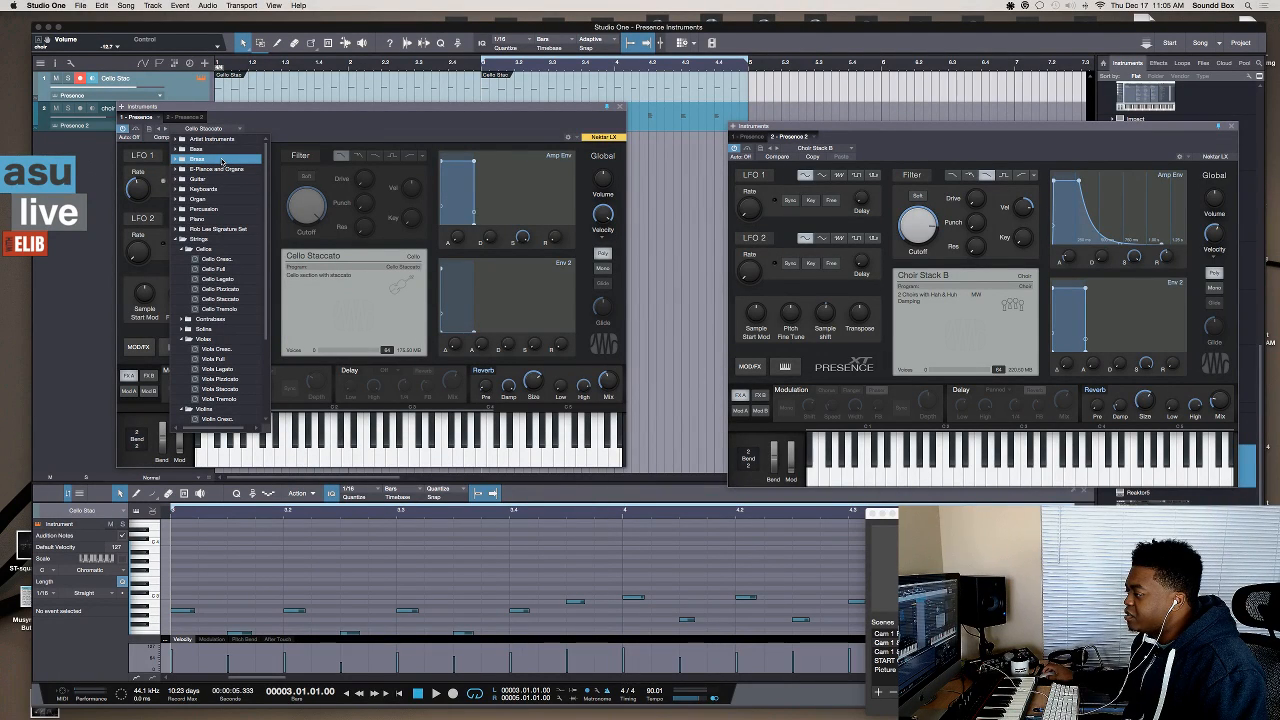
scroll(222, 162, down, 5)
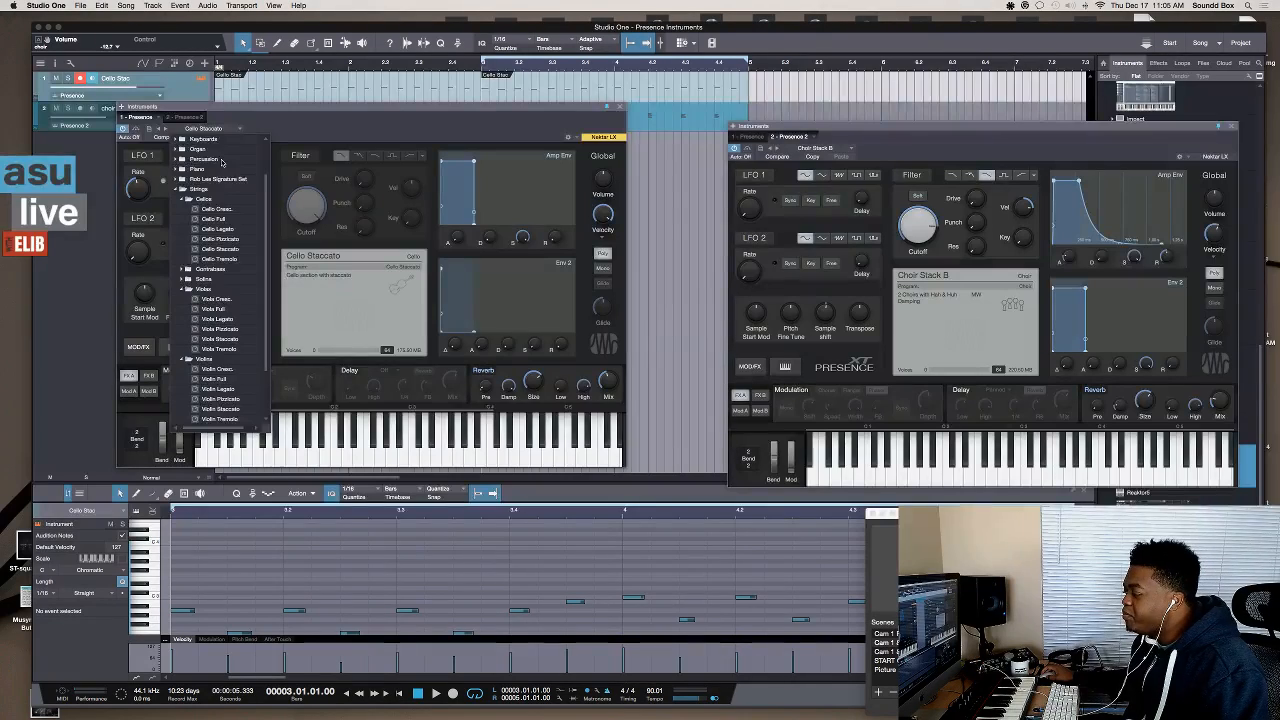
scroll(222, 162, down, 1)
click(222, 160)
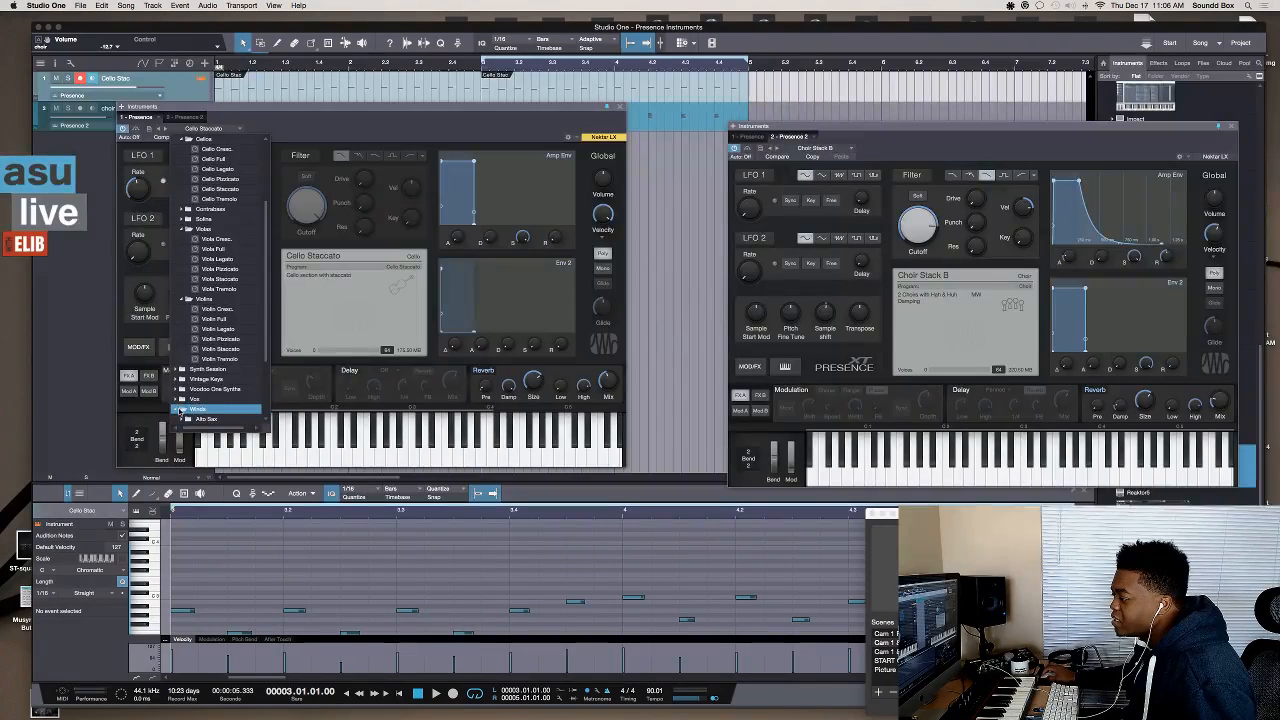
click(179, 409)
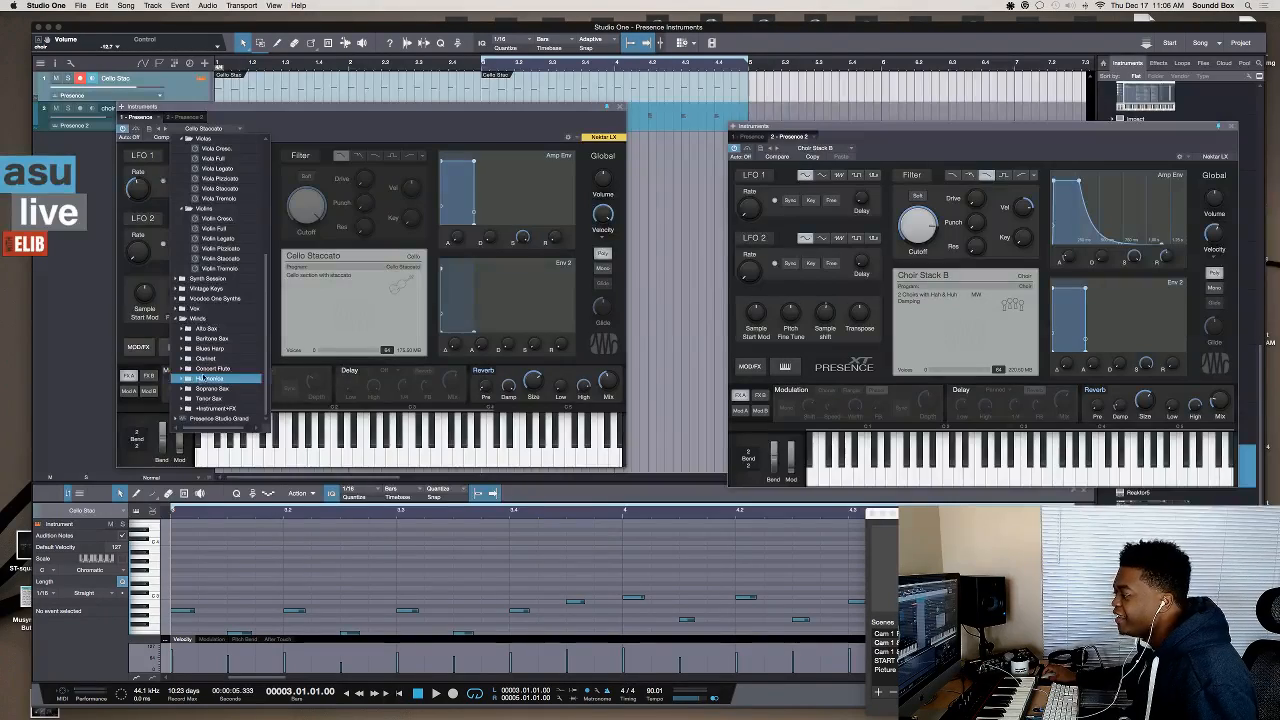
scroll(193, 318, up, 7)
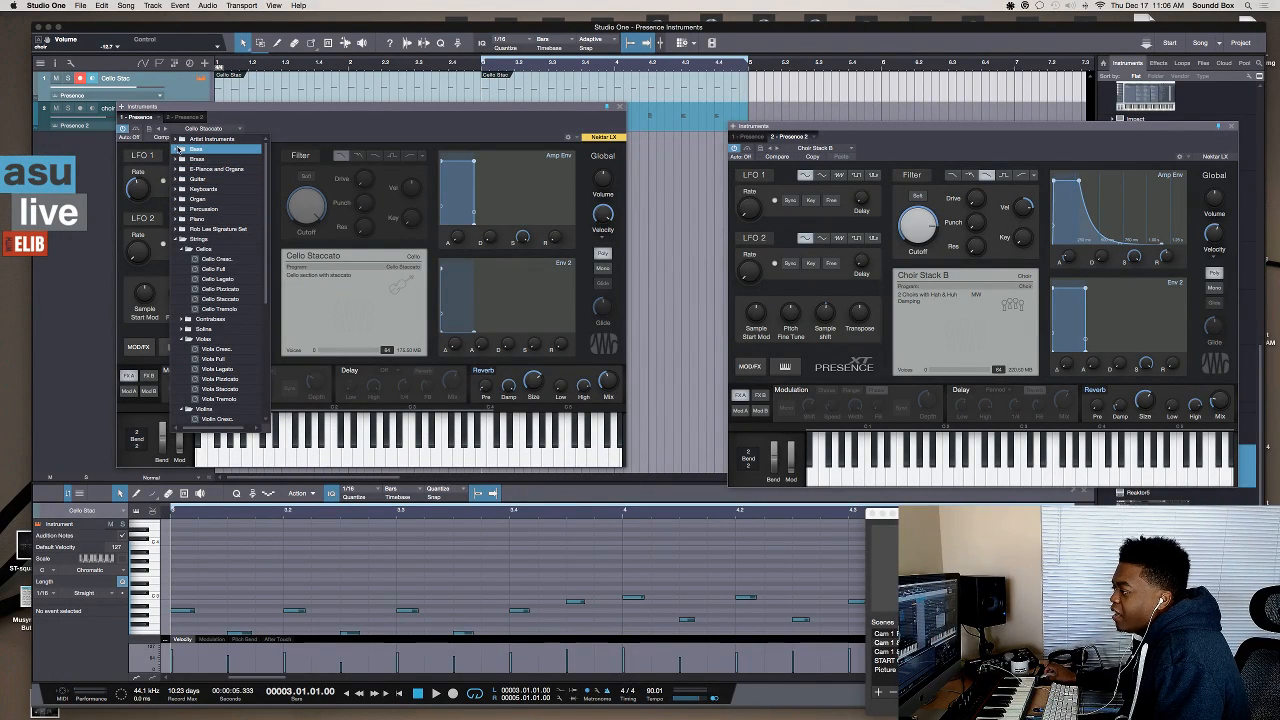
click(176, 148)
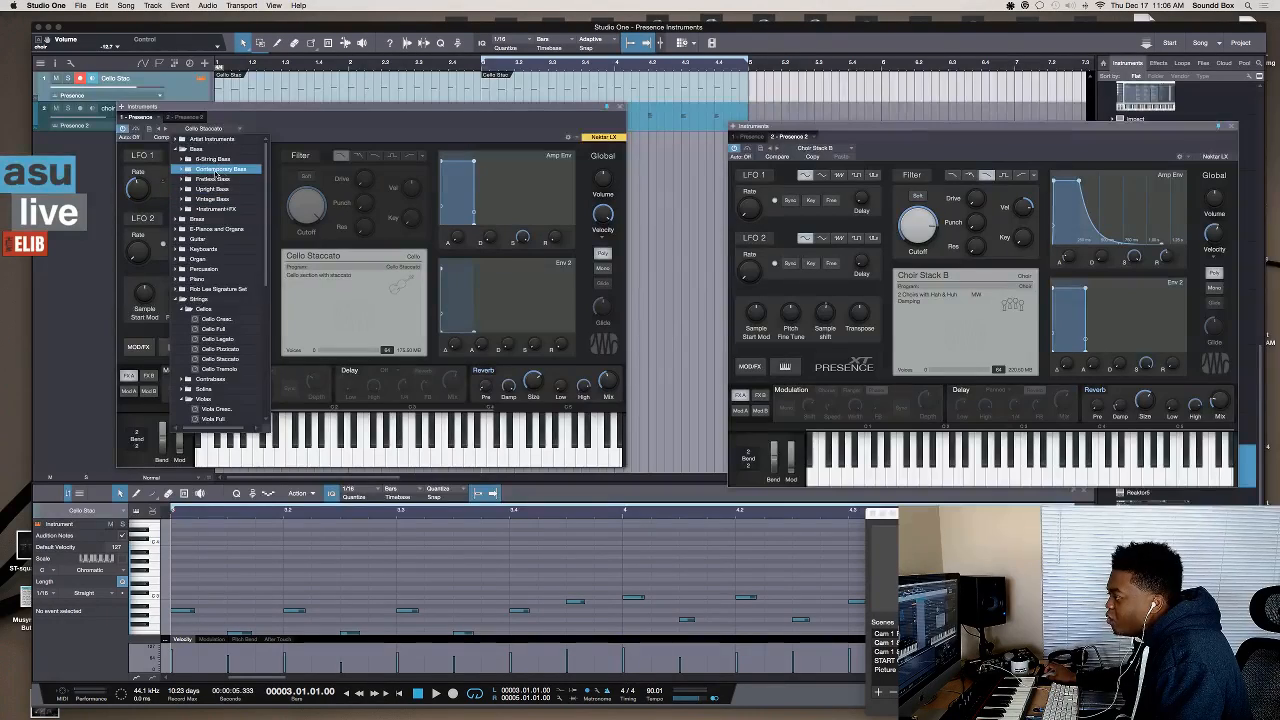
click(300, 138)
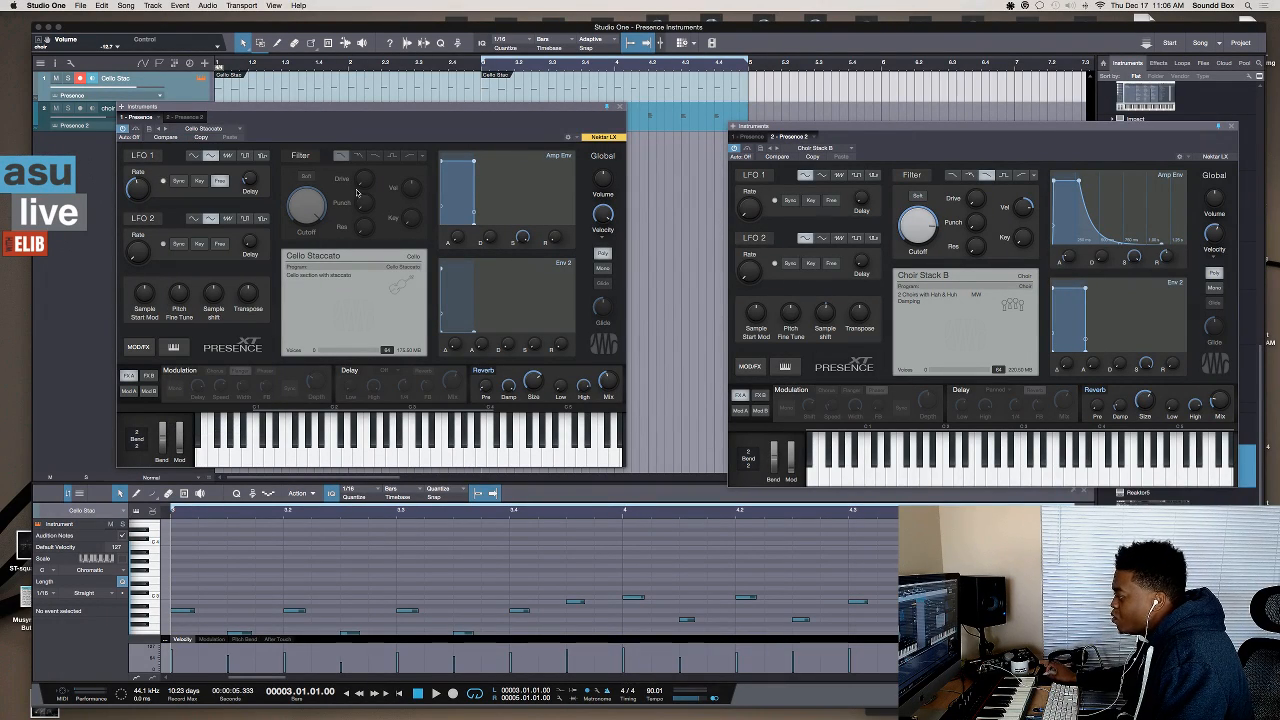
- Reposition the Cello Staccato instrument window below the arrangement tracks so the choir track stays uncovered
drag(282, 110, 310, 224)
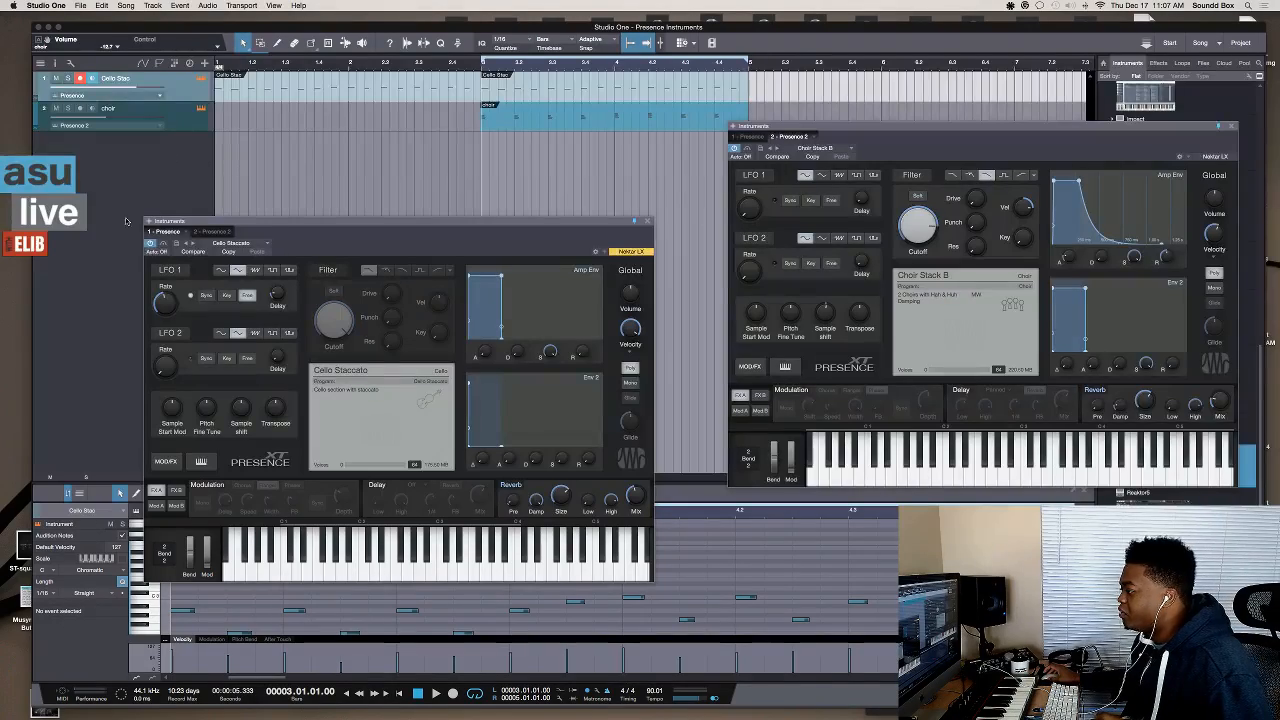
drag(260, 228, 216, 193)
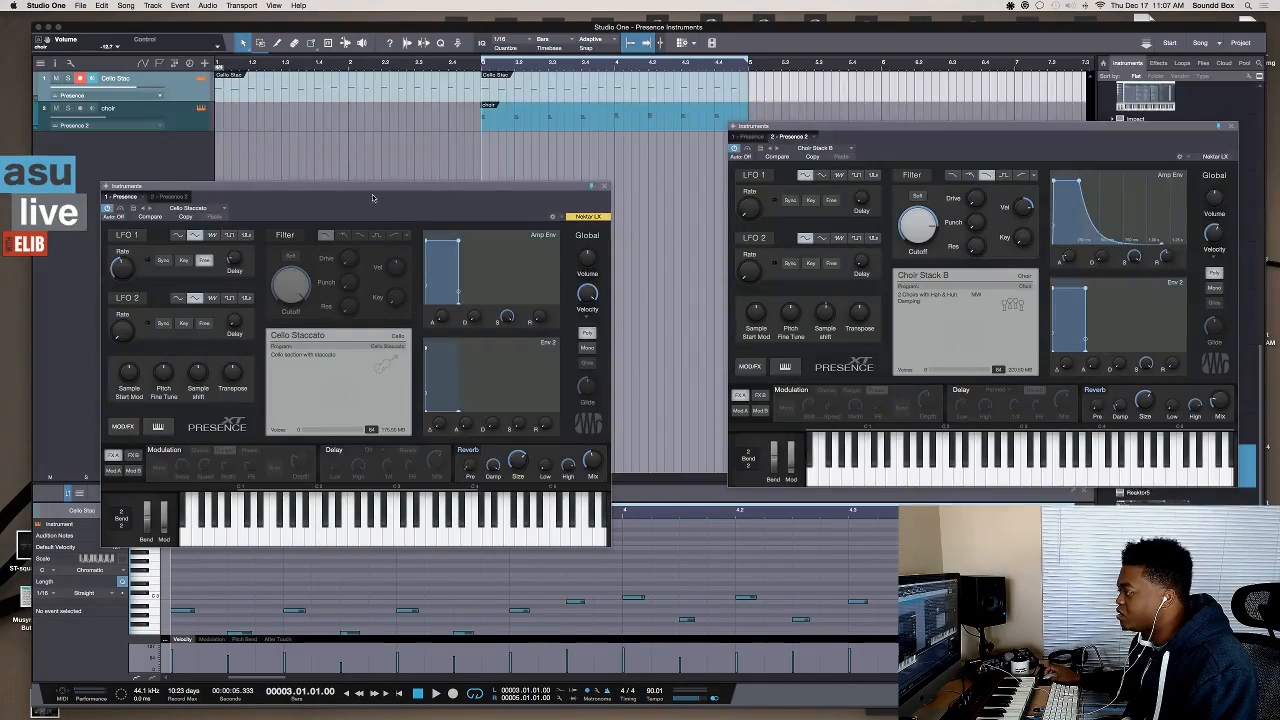
drag(372, 192, 364, 166)
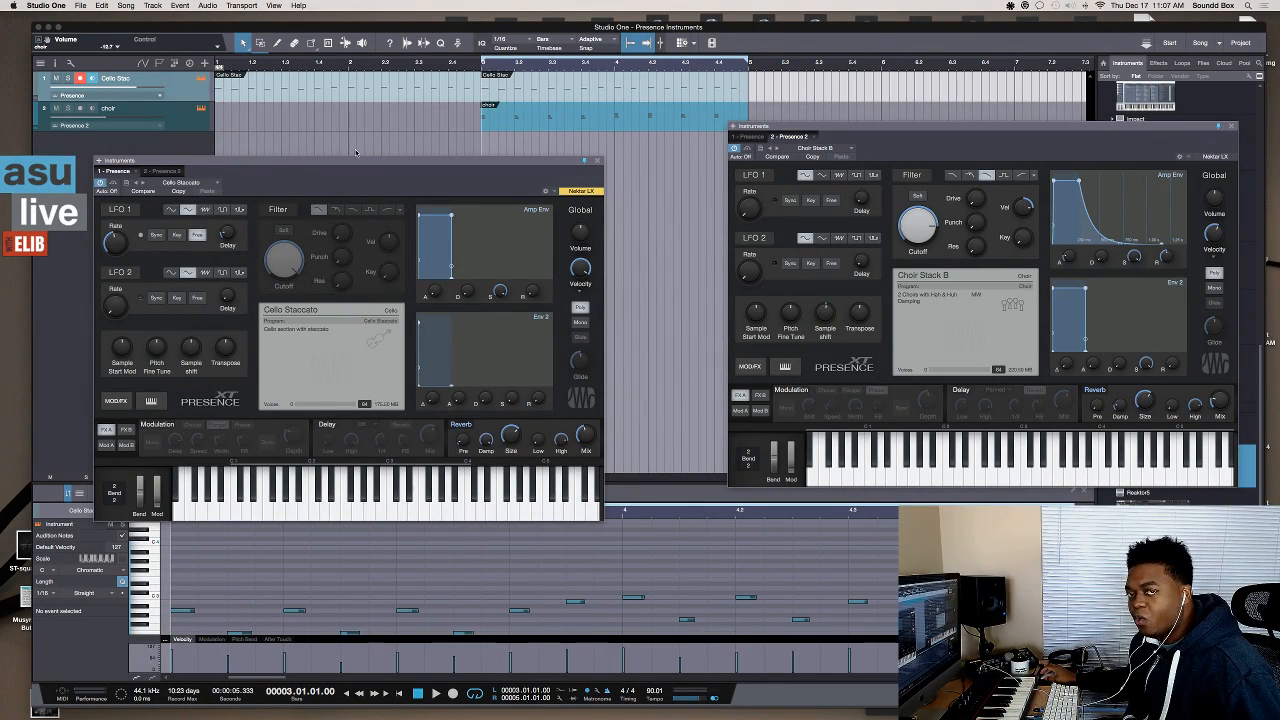
drag(214, 164, 177, 117)
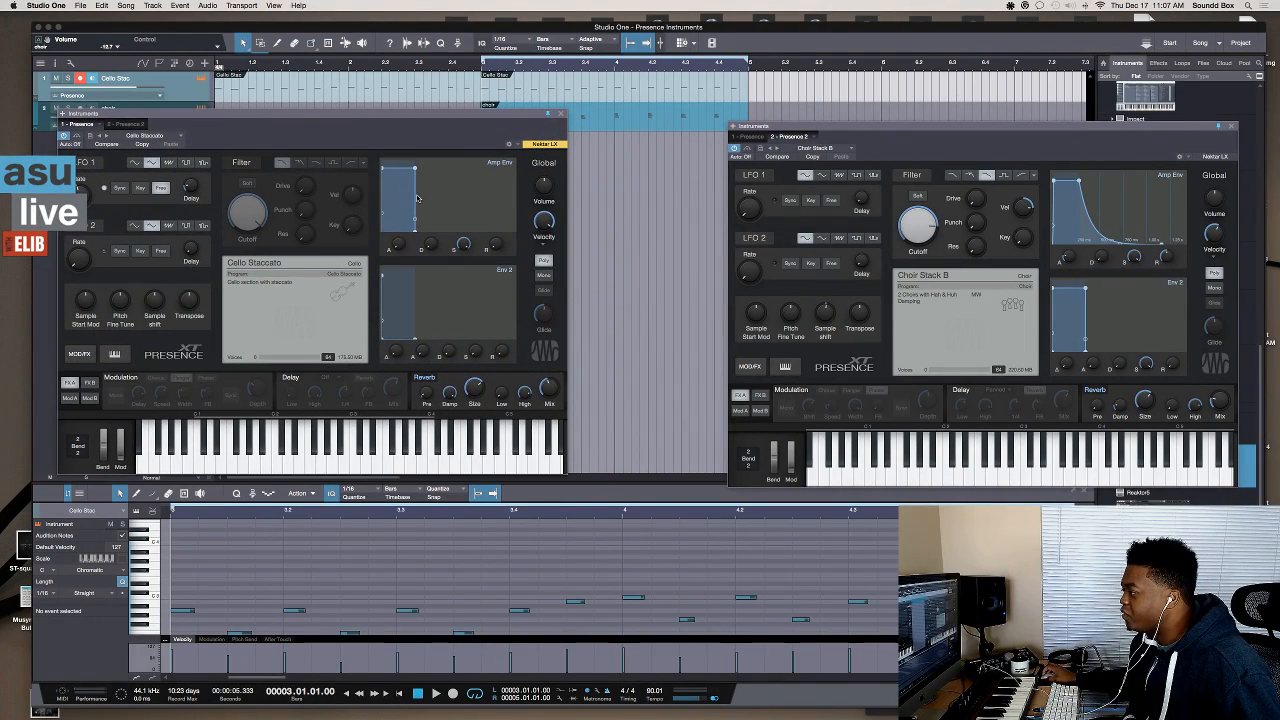
drag(450, 125, 445, 145)
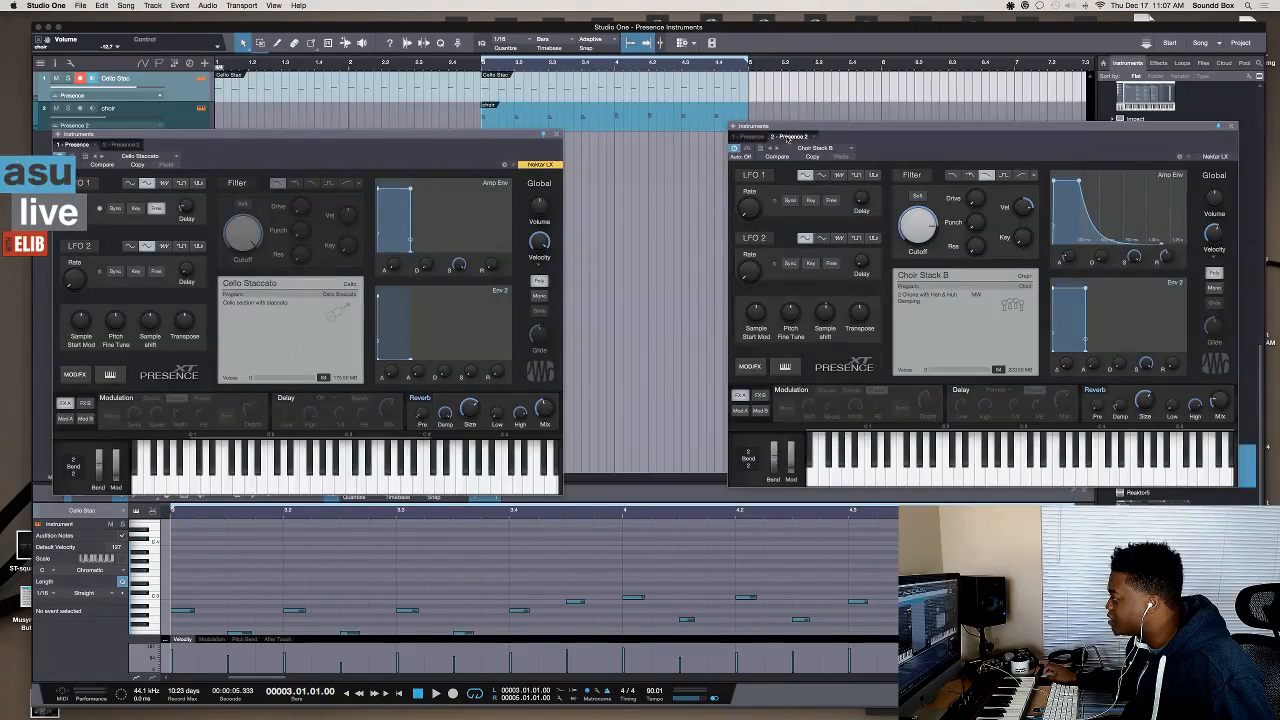
- Place the Choir Stack B and Cello Staccato windows level side by side below the tracks and return the playhead to bar 1
click(826, 125)
drag(838, 132, 783, 142)
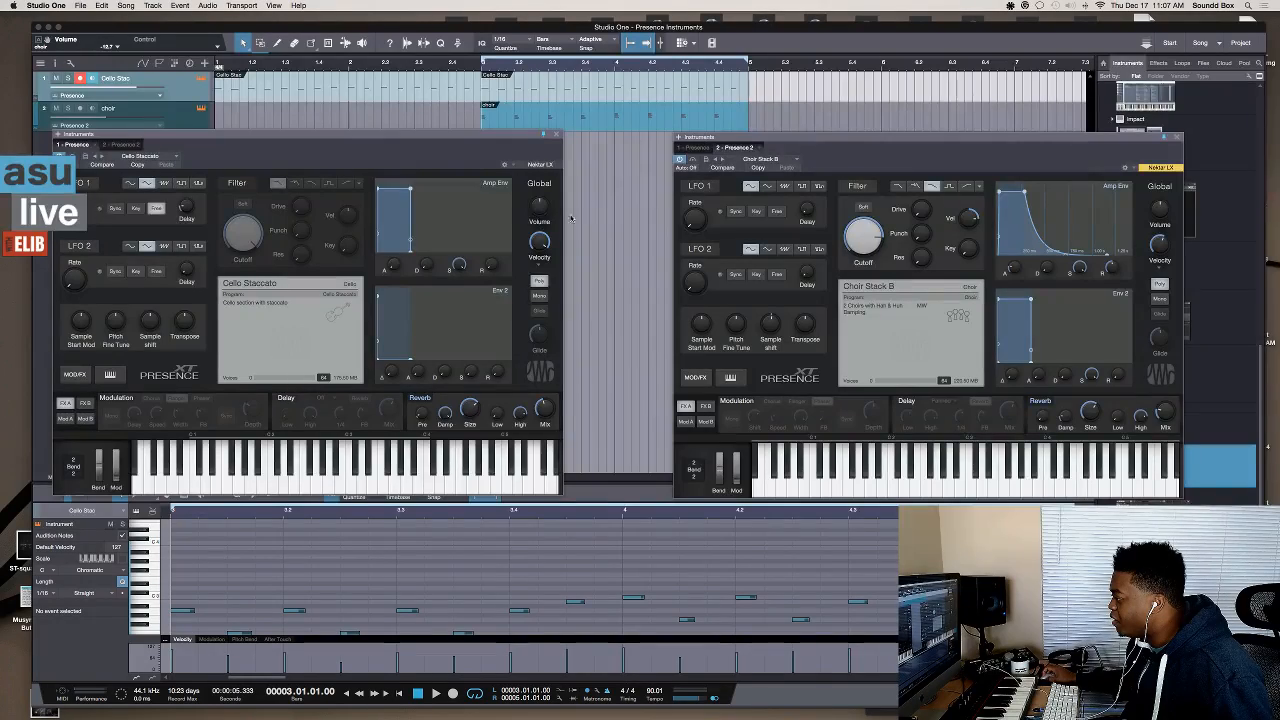
drag(437, 138, 480, 191)
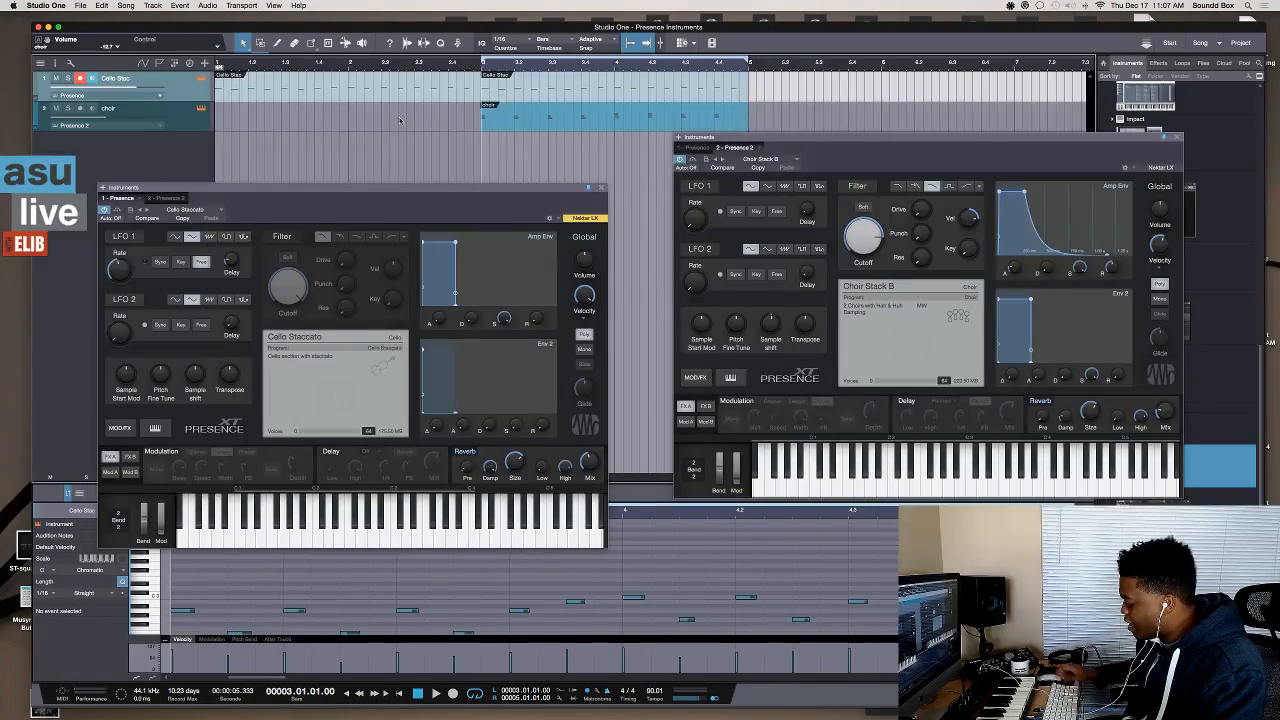
key(comma)
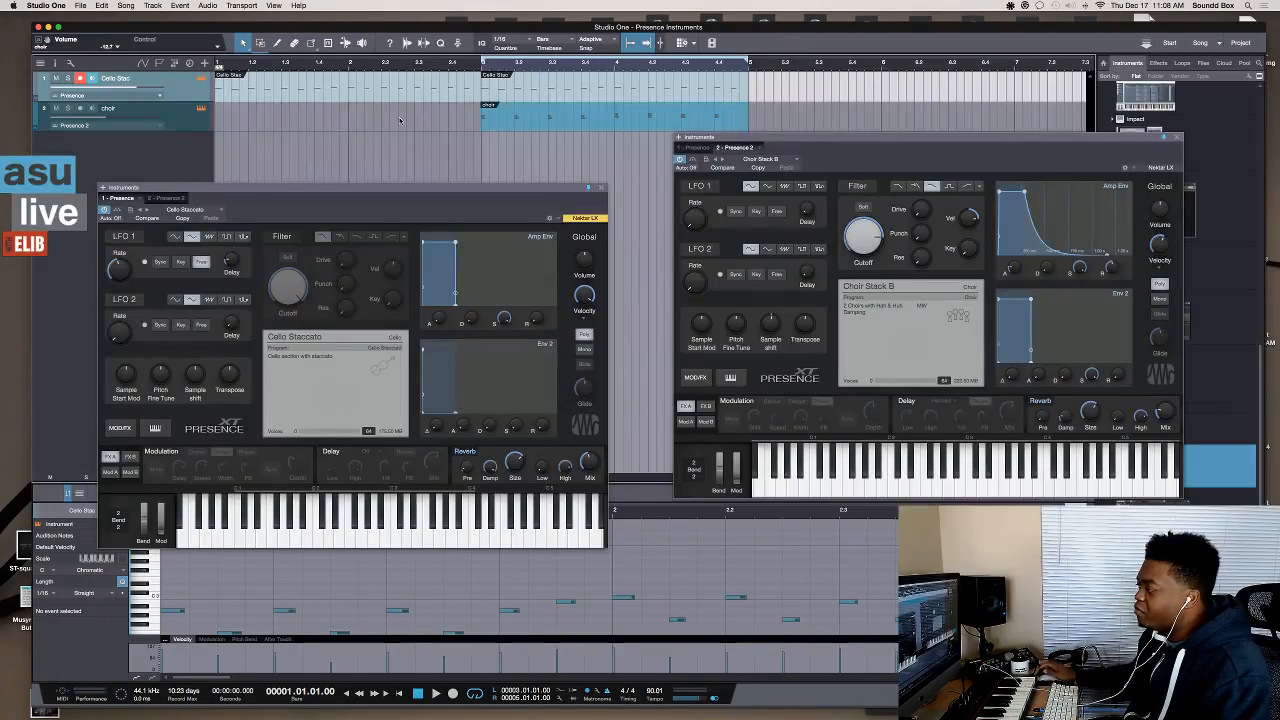
drag(811, 141, 827, 185)
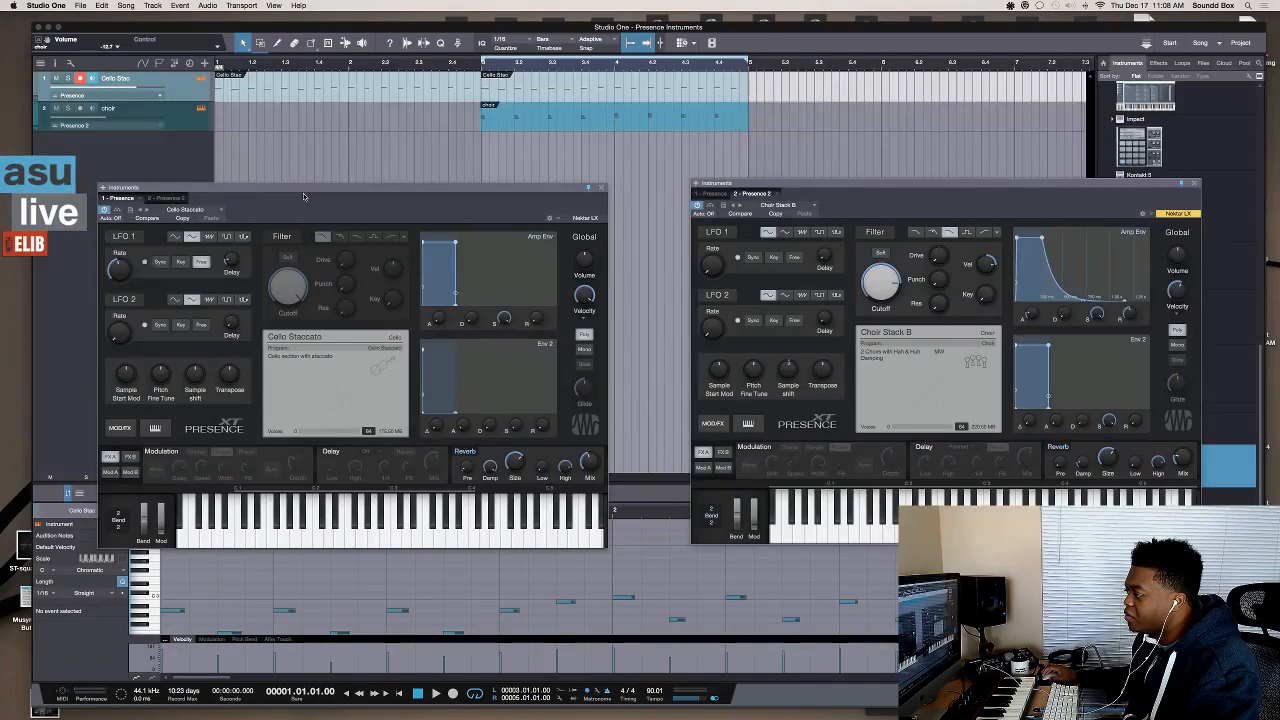
drag(298, 189, 309, 184)
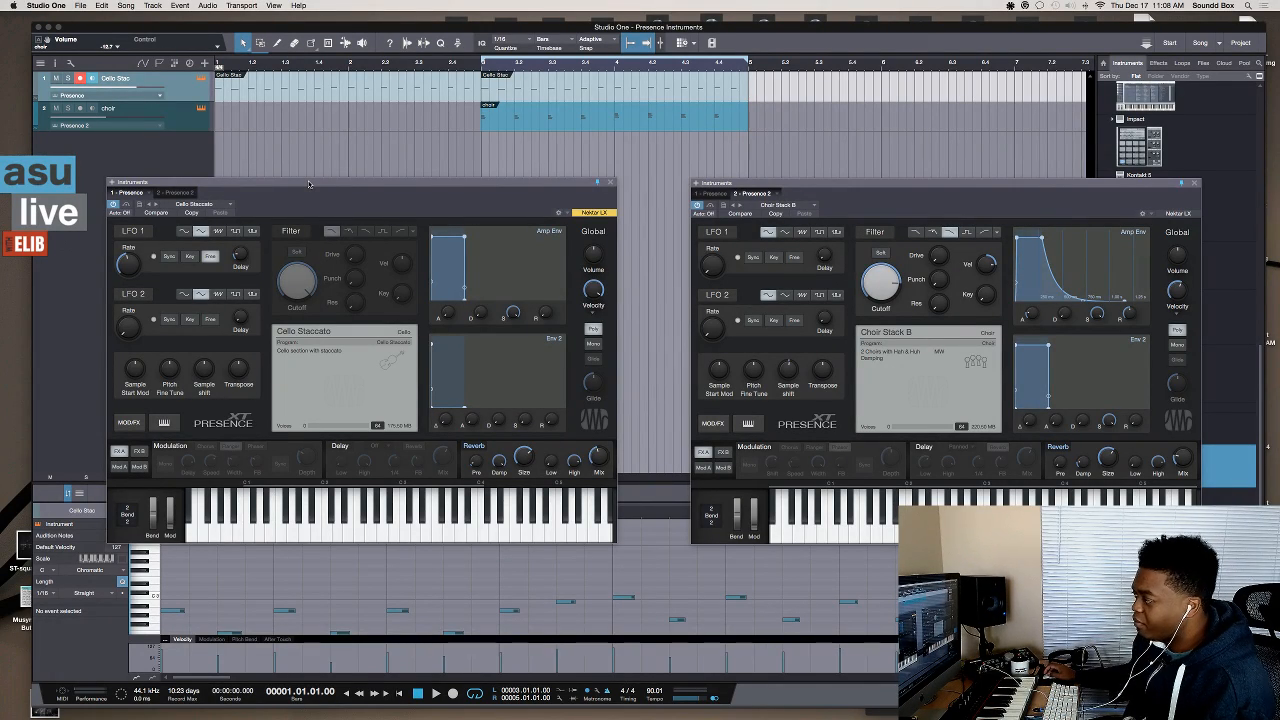
- Add a Mai Tai instrument track to the song and place its window beside the Cello Staccato window
drag(984, 184, 893, 265)
drag(1172, 283, 803, 120)
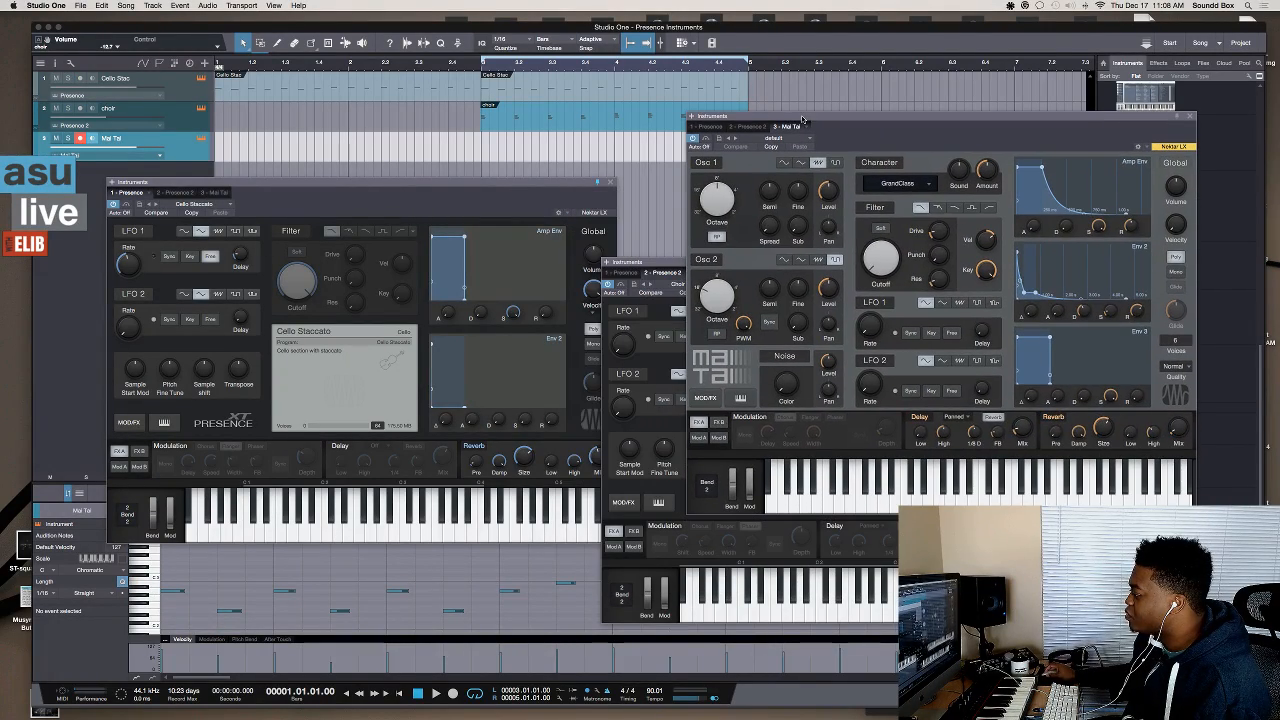
drag(492, 184, 472, 124)
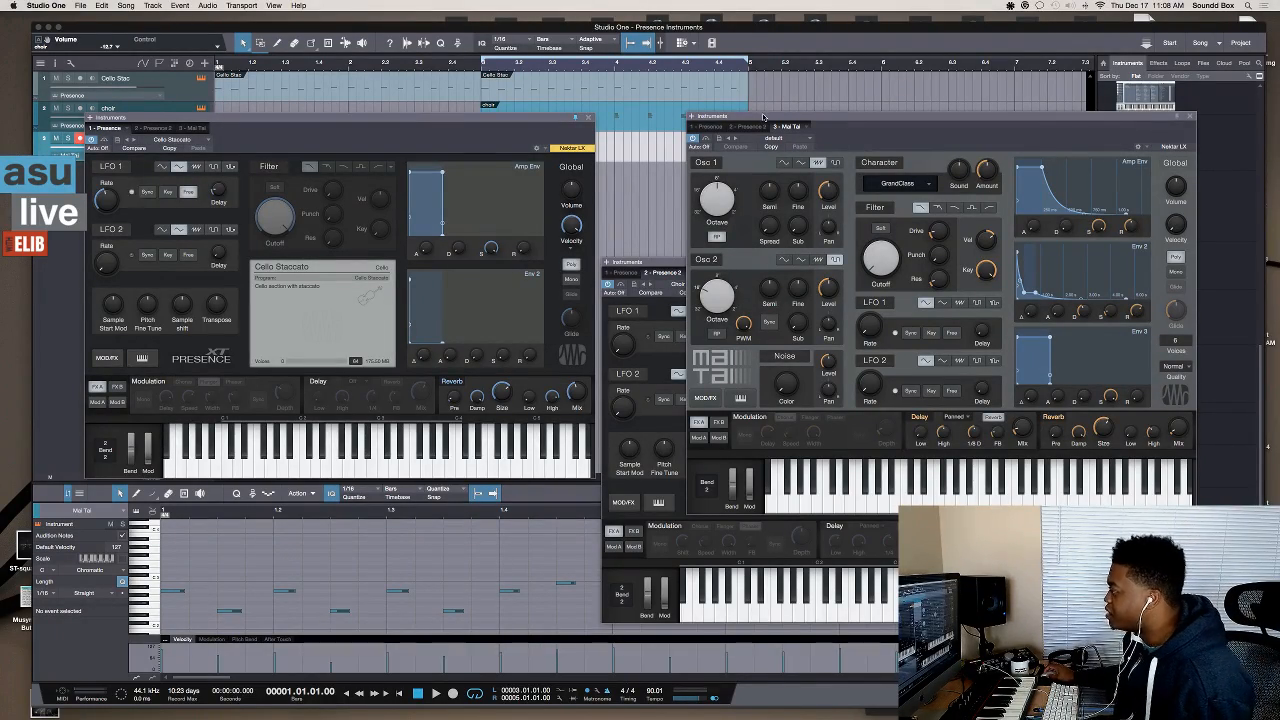
drag(762, 118, 668, 96)
drag(545, 120, 559, 107)
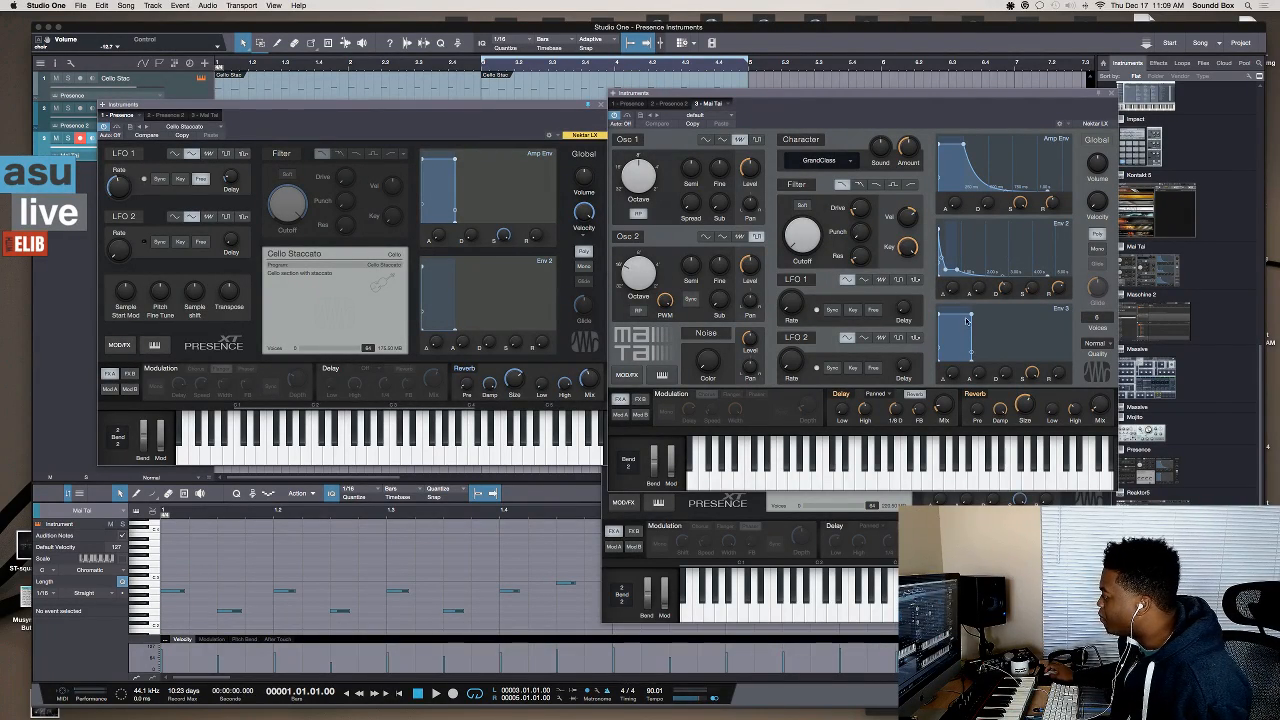
- Compare the Mai Tai's filter, LFO and envelope controls with those of the Cello Staccato Presence instrument
click(1016, 329)
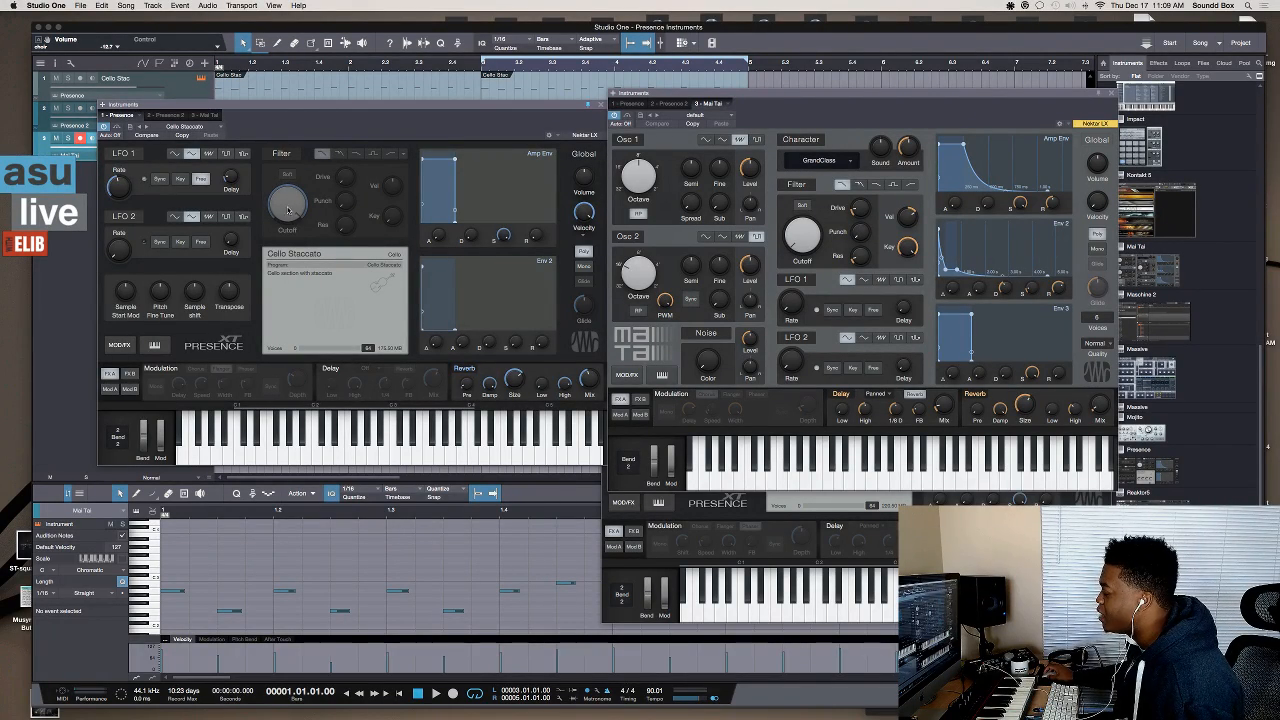
mouse_move(811, 237)
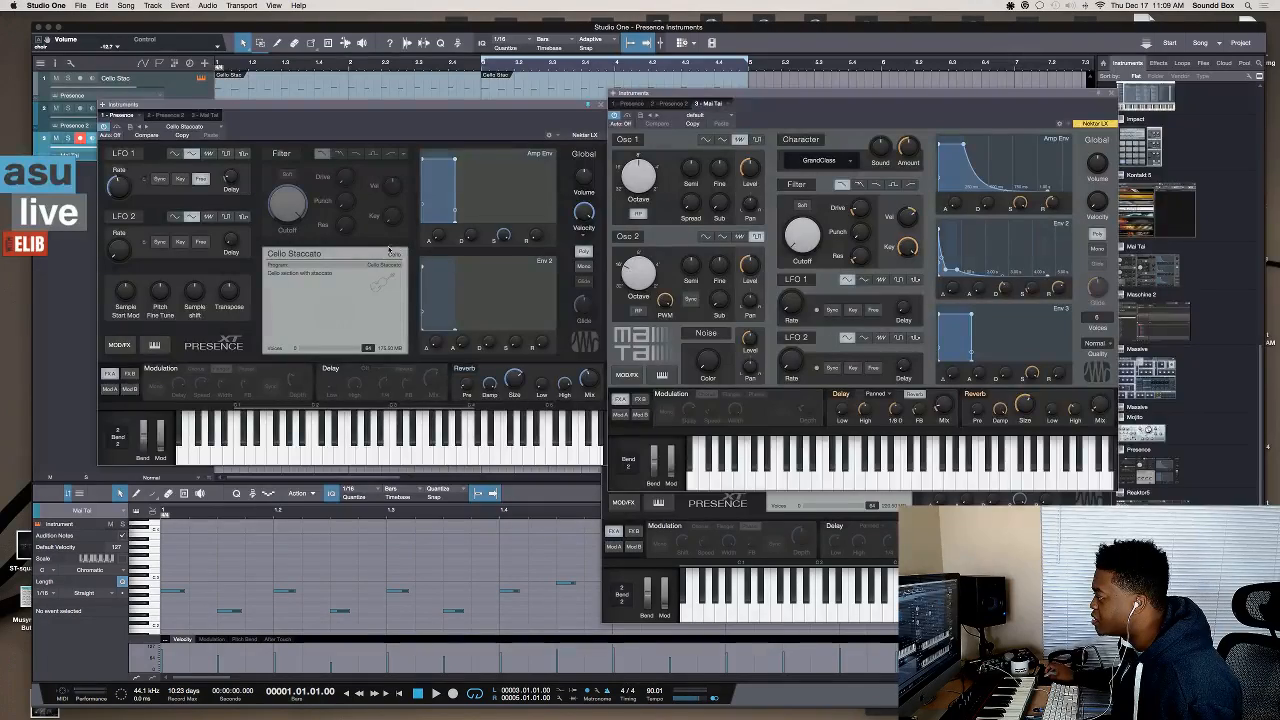
mouse_move(350, 230)
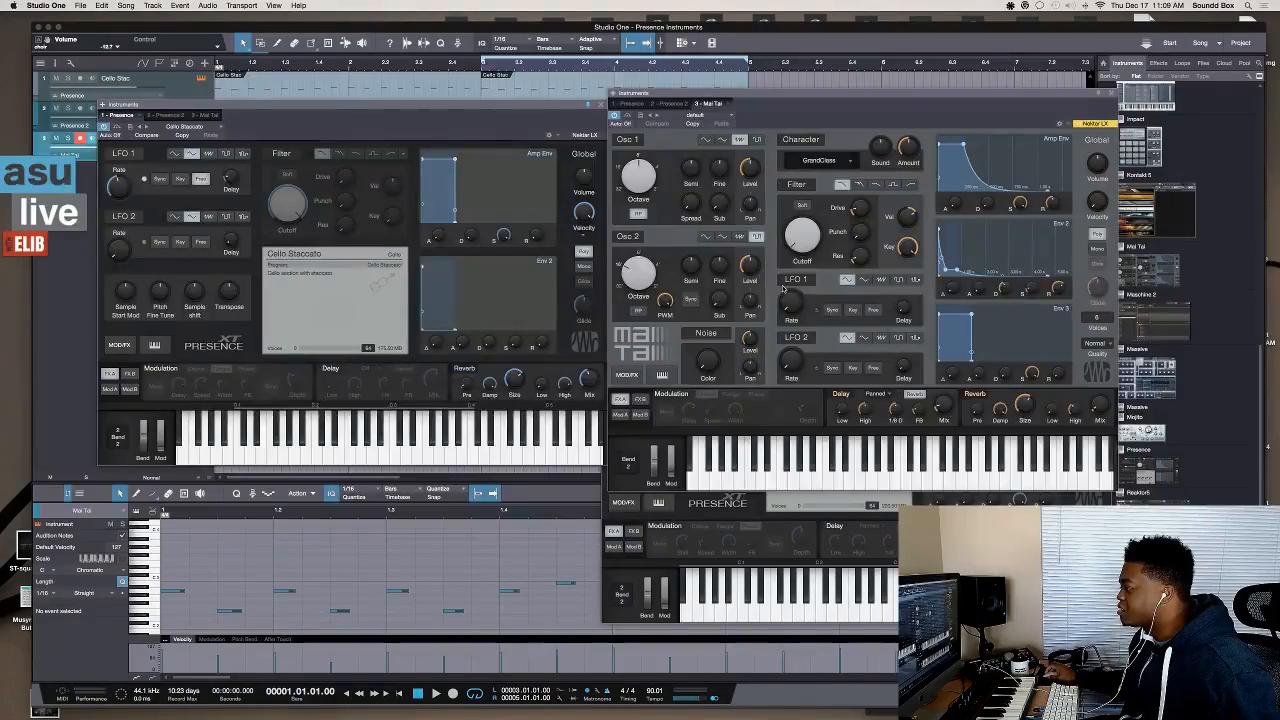
drag(775, 95, 763, 18)
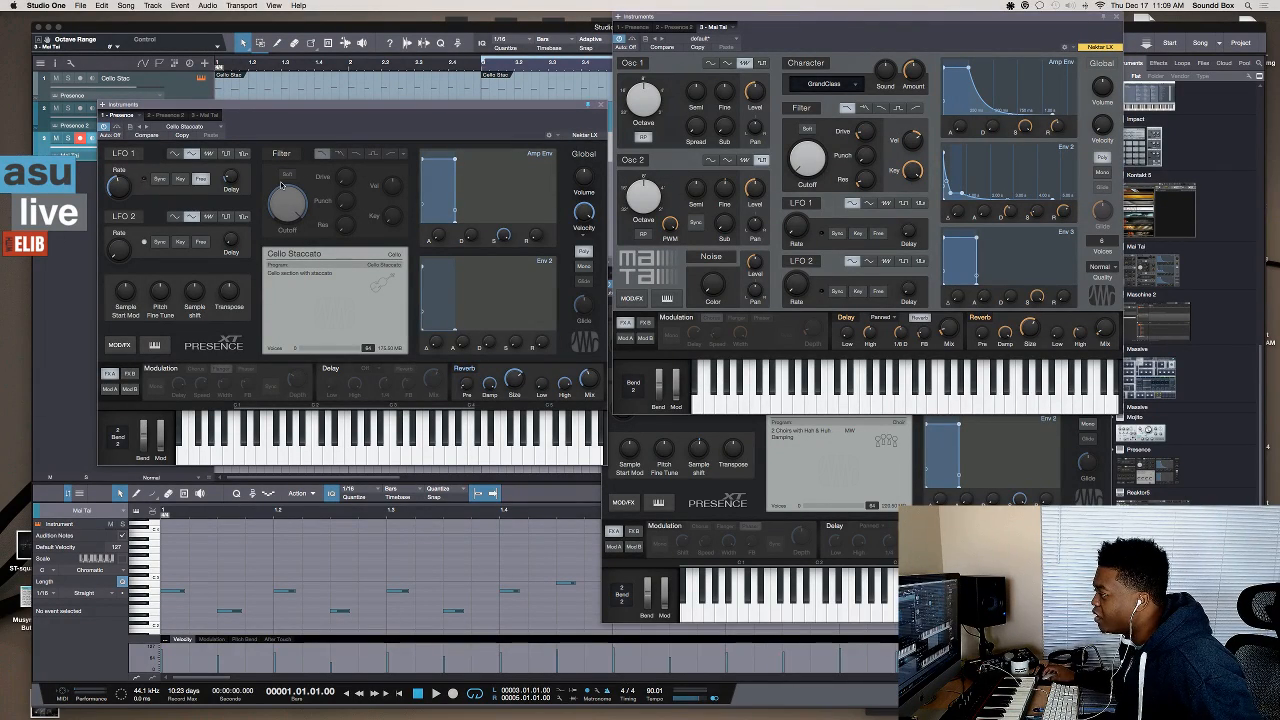
- Review the sampled instrument categories in the Cello Staccato window's preset list and close the list
click(244, 107)
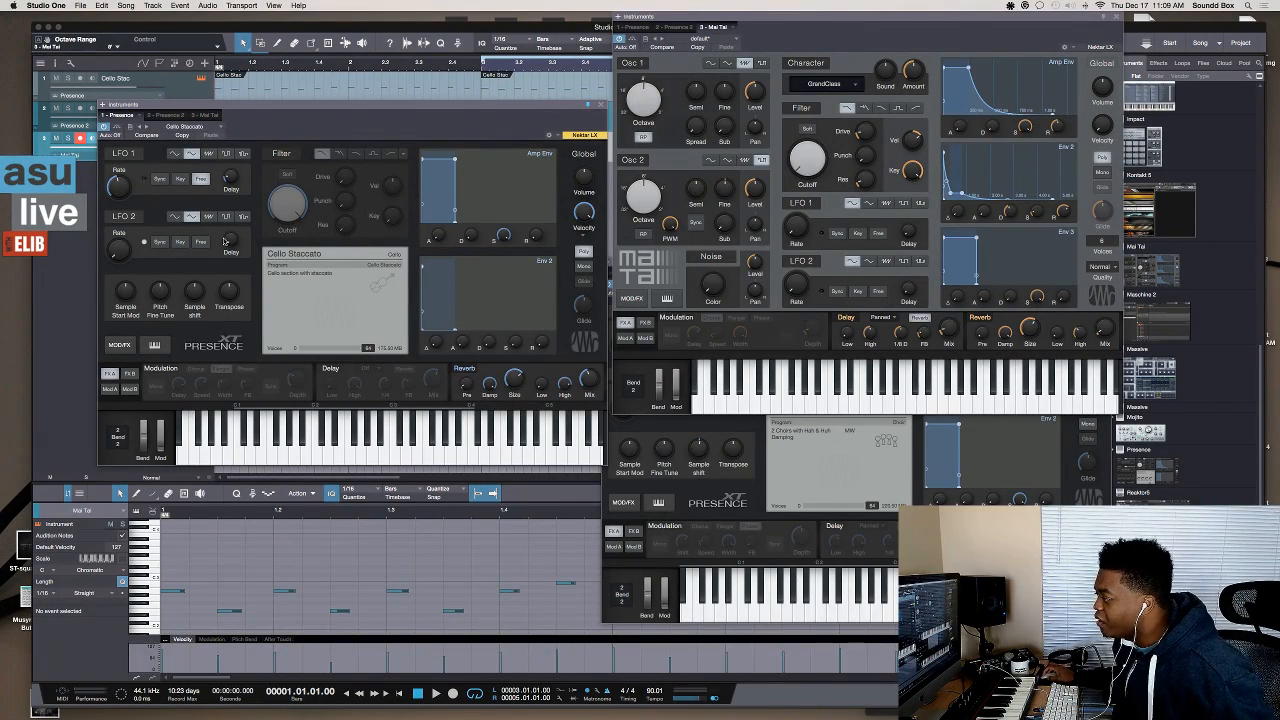
click(209, 129)
click(210, 129)
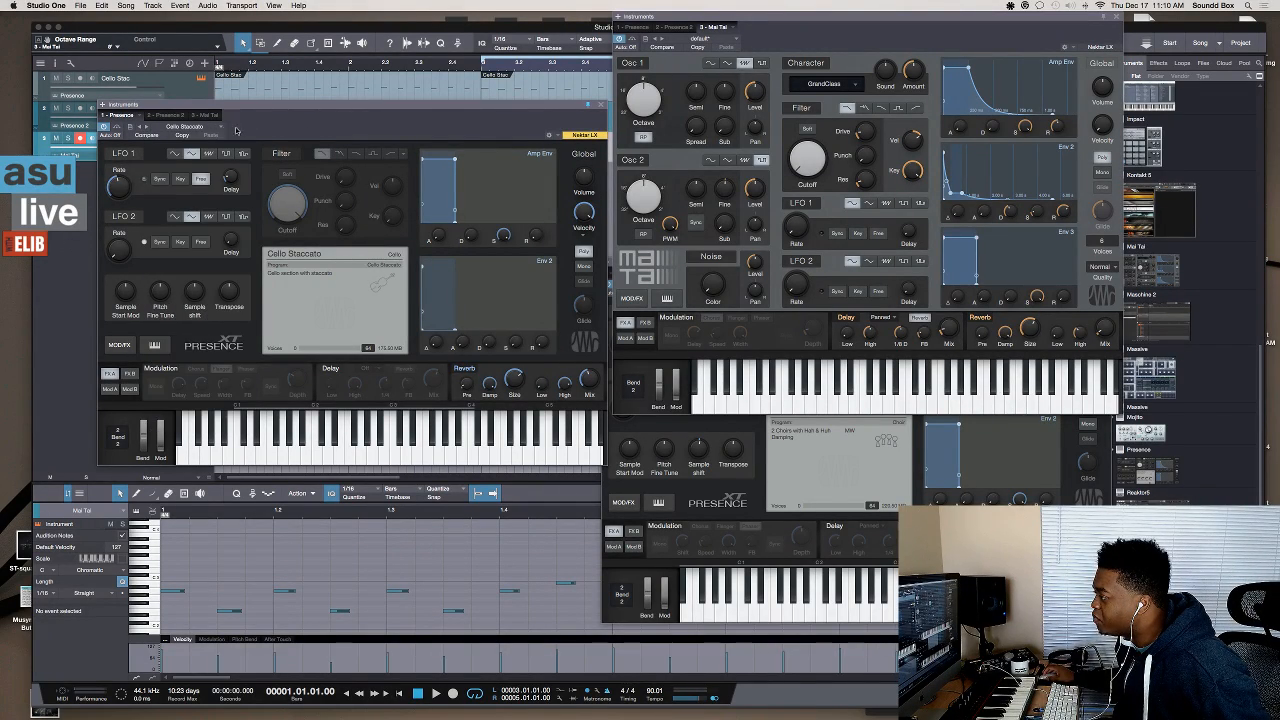
click(214, 129)
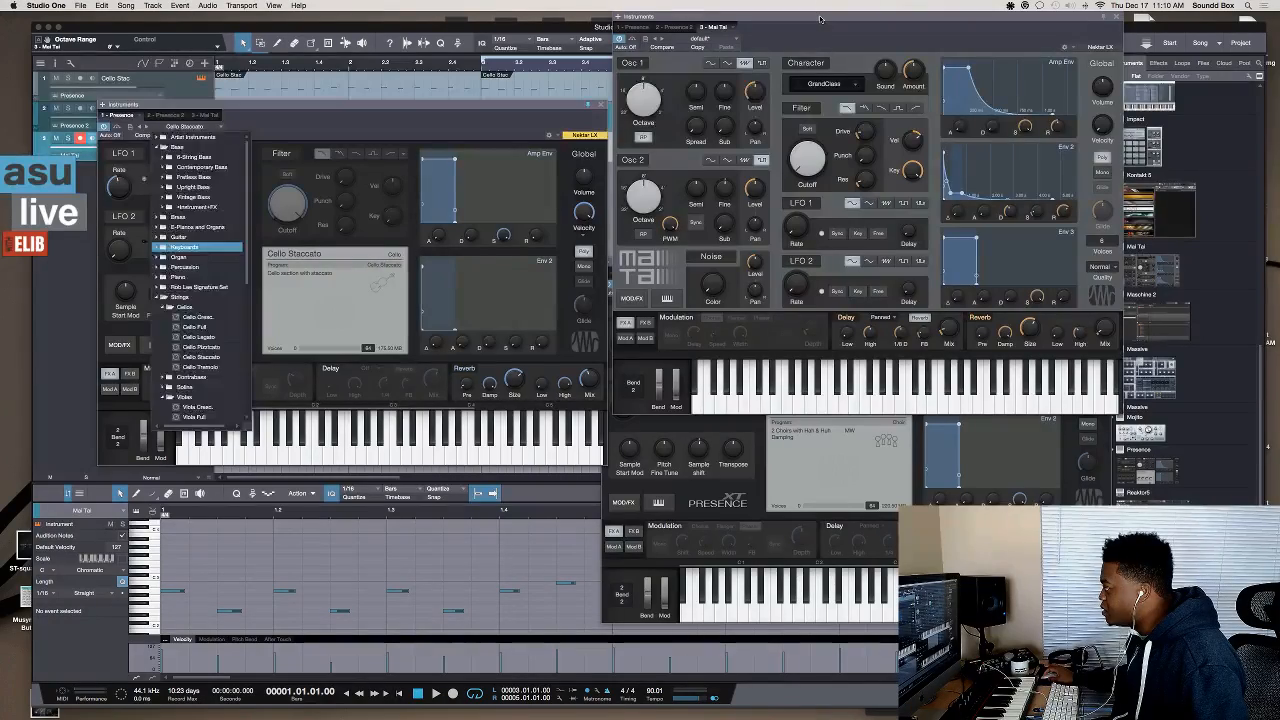
click(820, 86)
- Close the Mai Tai window and move the Choir Stack B and Cello Staccato windows to clear the arrangement tracks
click(834, 20)
drag(834, 20, 1008, 104)
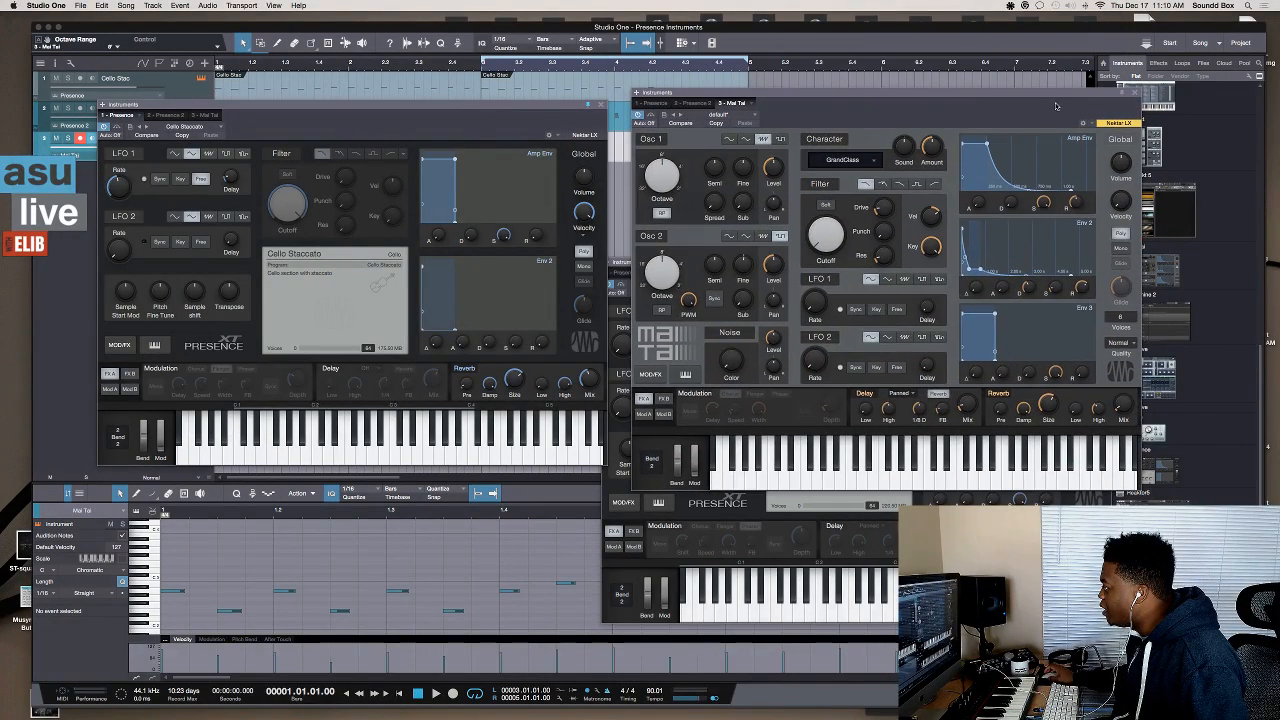
click(1139, 96)
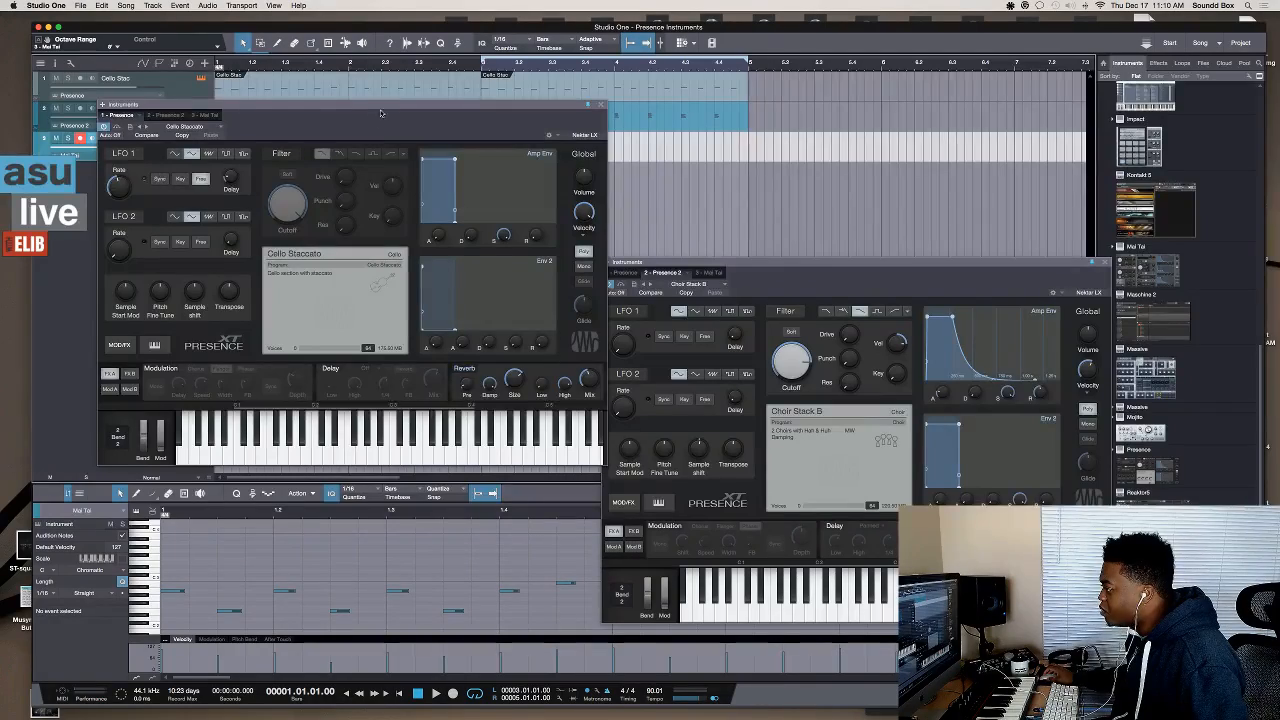
drag(758, 264, 764, 220)
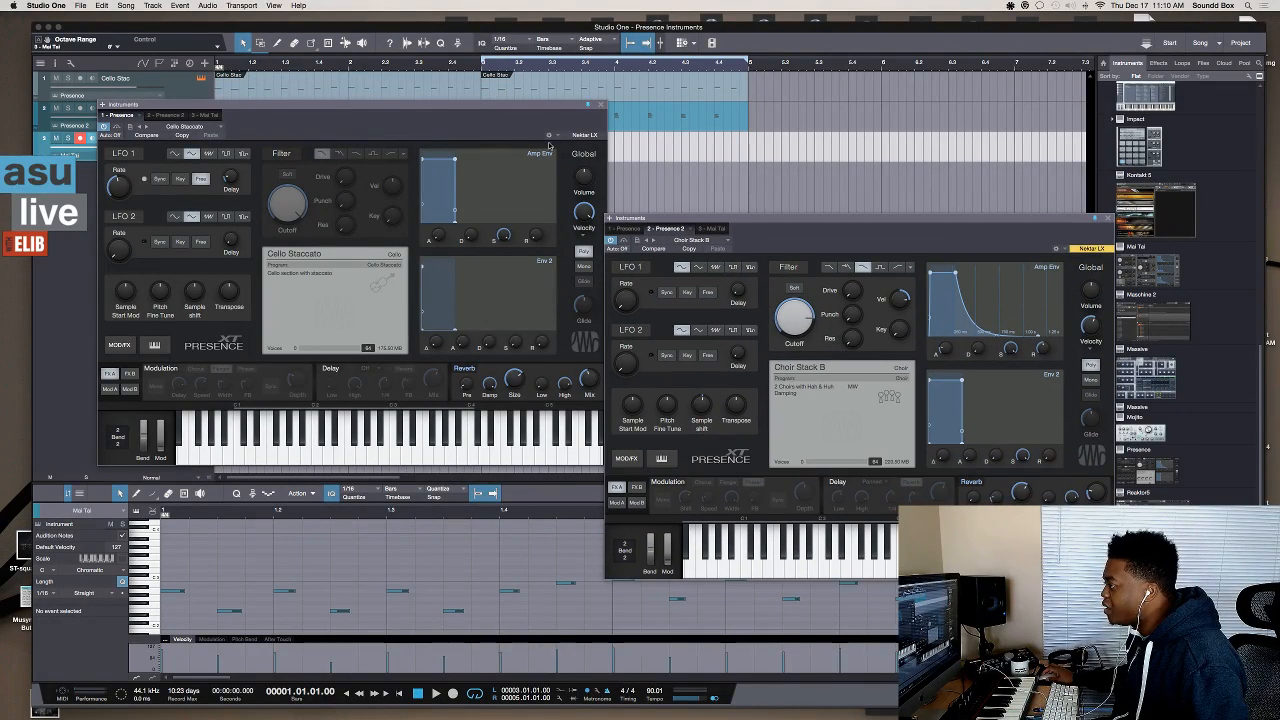
drag(477, 116, 447, 167)
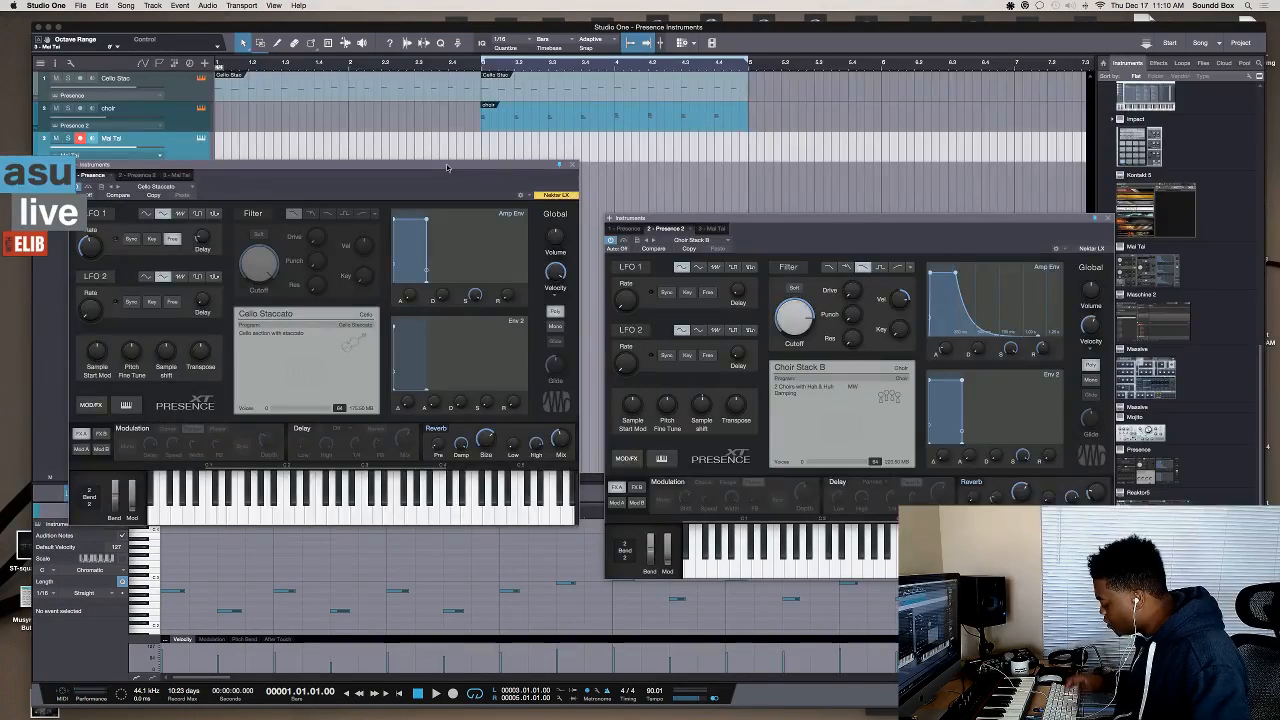
- Play the song from the start, line up the two Presence windows below the tracks during playback, and stop playback
key(space)
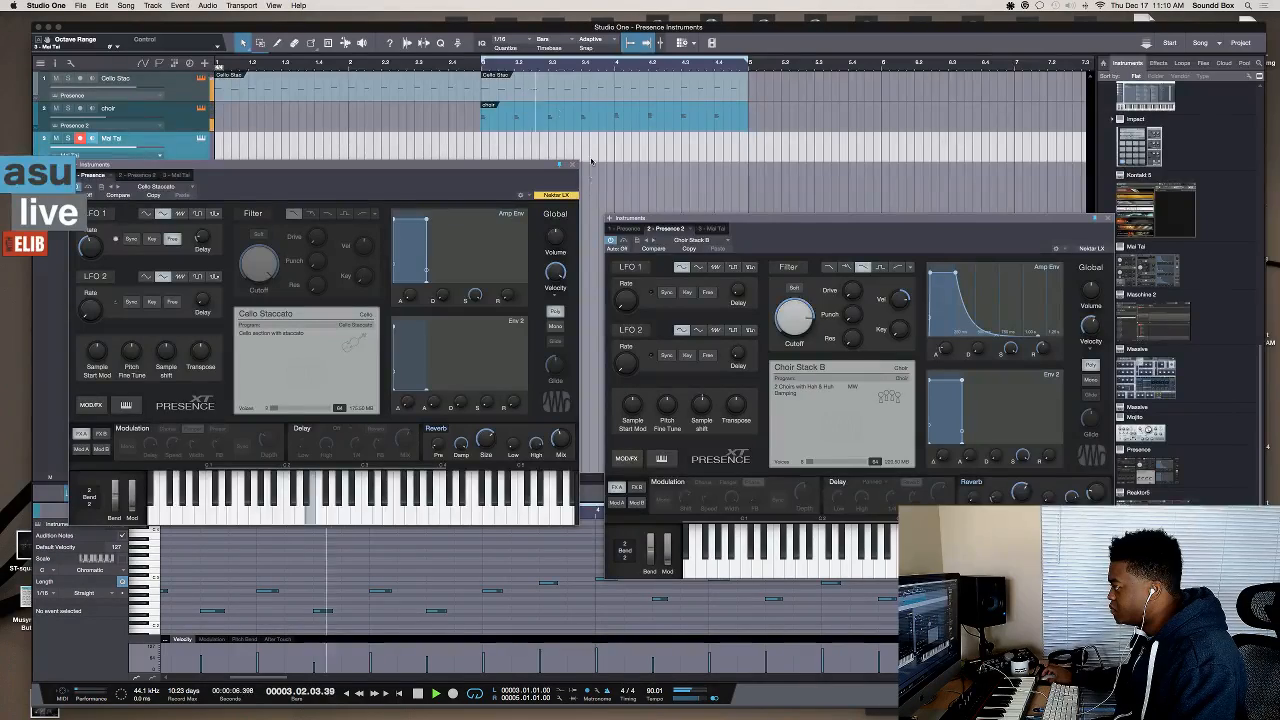
drag(625, 226, 645, 174)
drag(503, 162, 503, 180)
key(space)
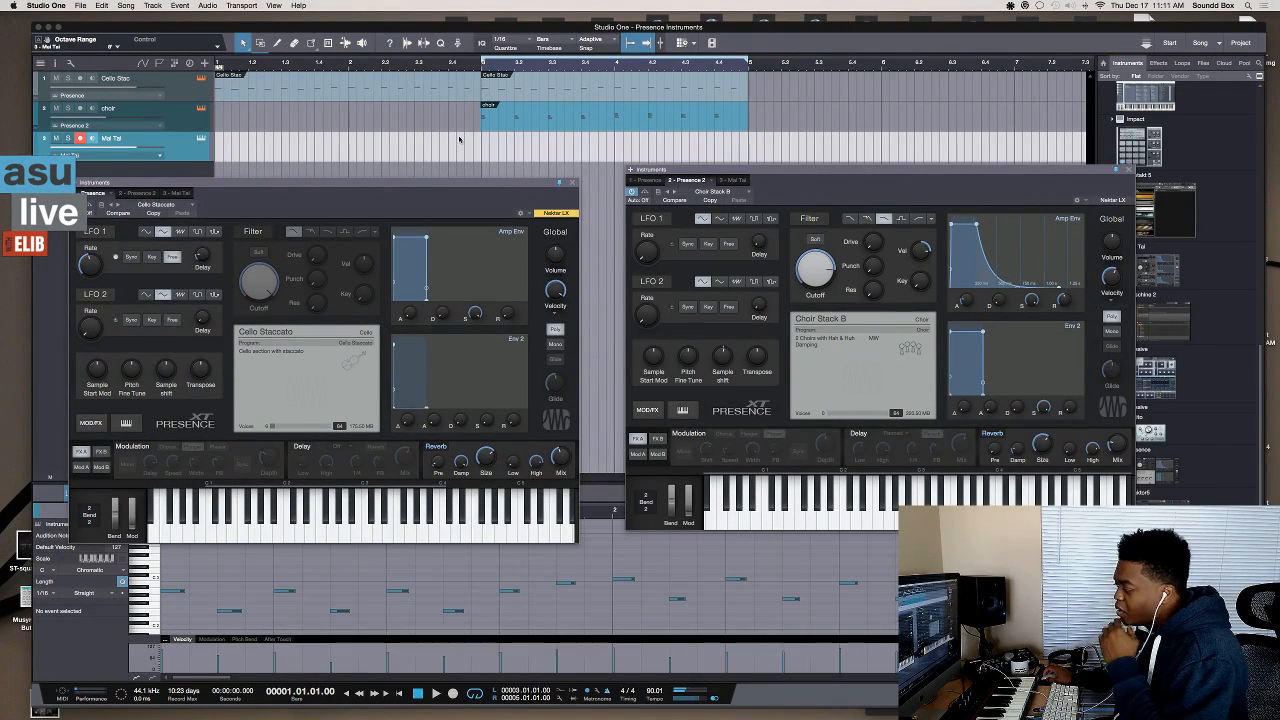
- Select the Cello Stac track, look through the Cello Staccato window's preset list, and close the list
click(400, 86)
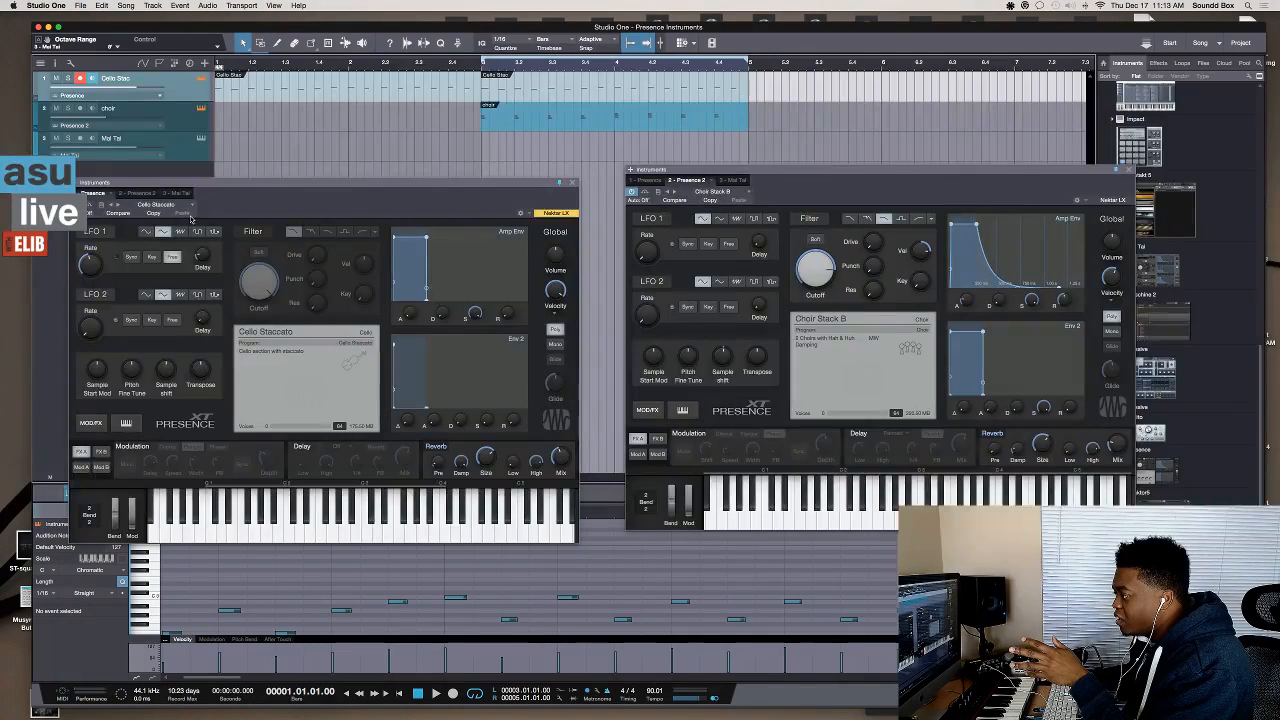
click(188, 206)
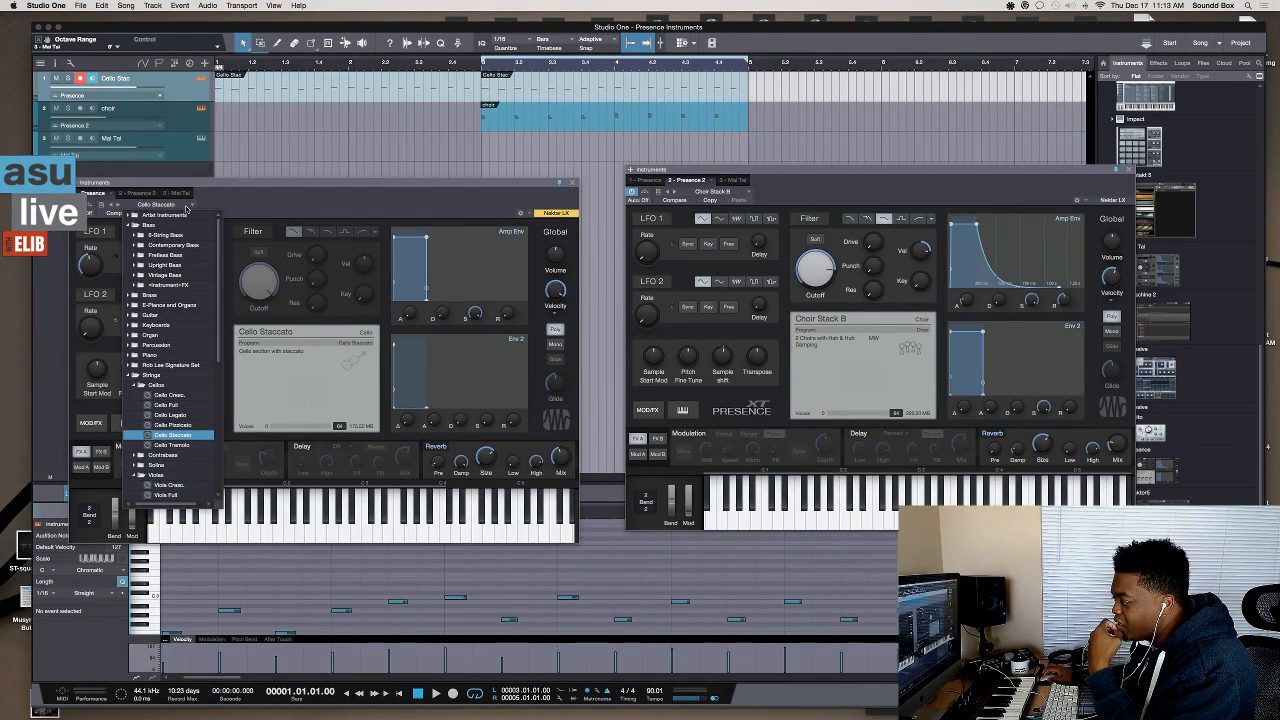
scroll(175, 326, down, 9)
scroll(176, 326, up, 9)
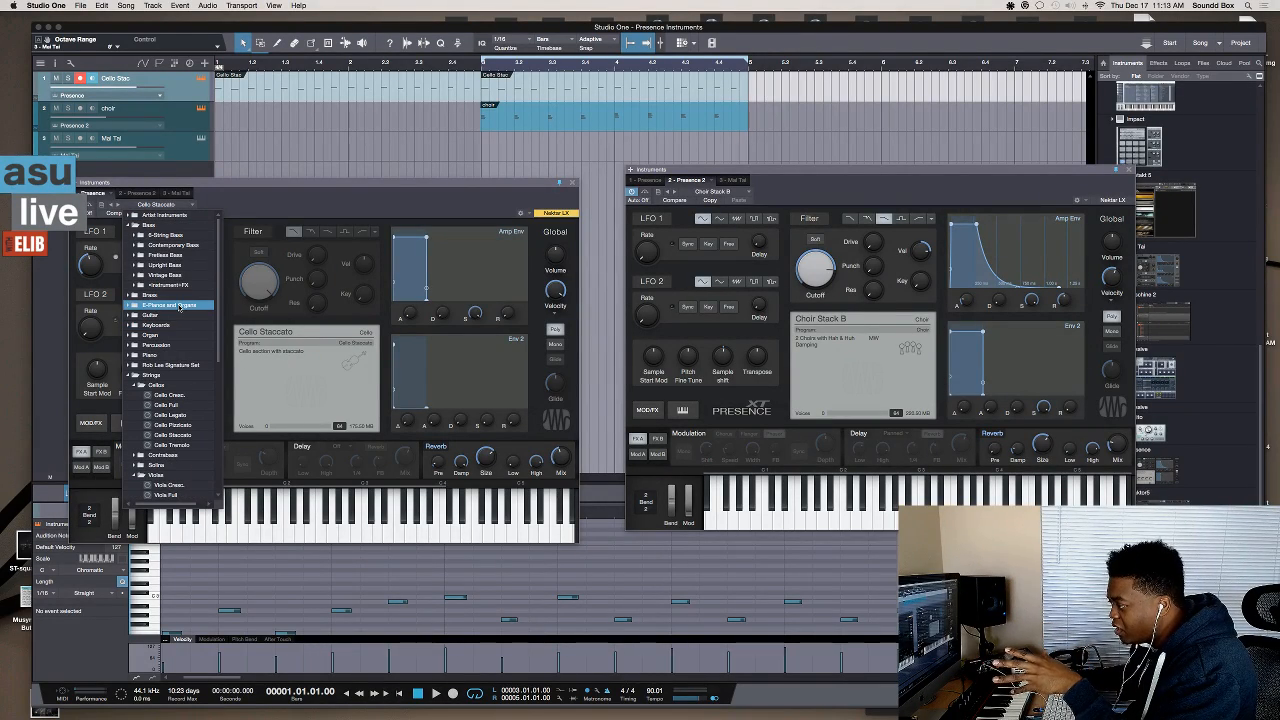
click(231, 136)
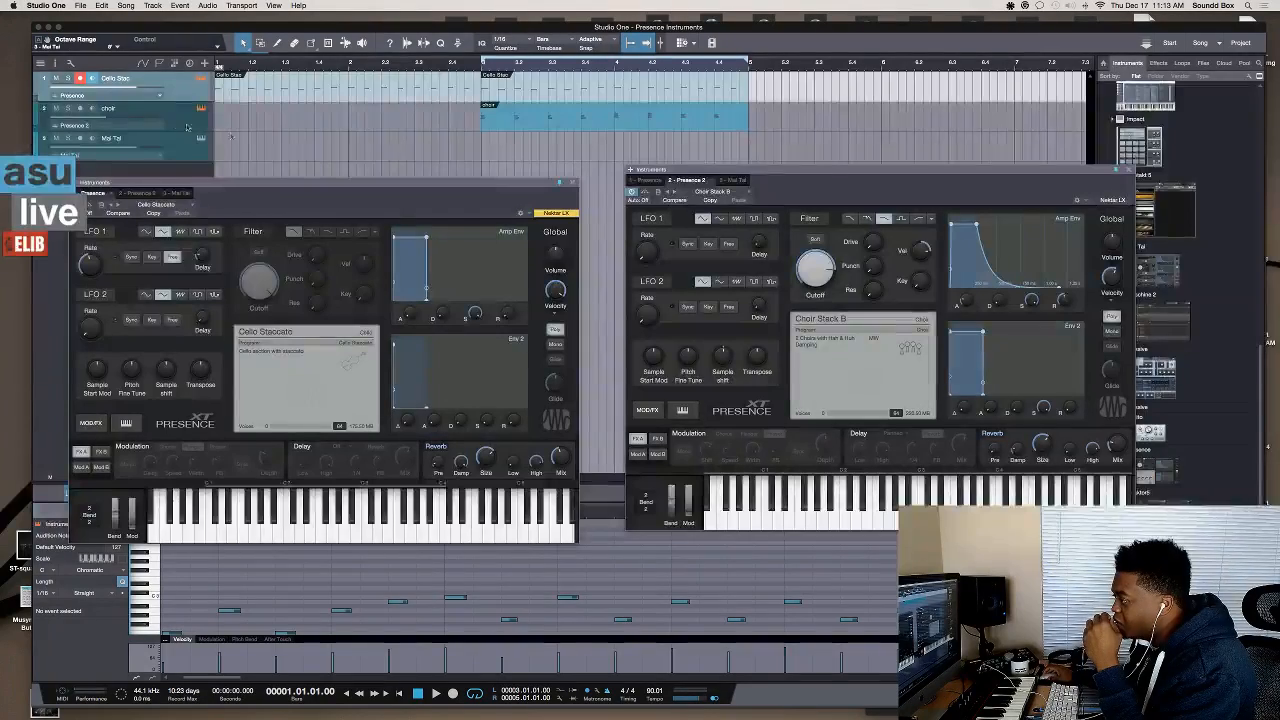
- Add a Pro EQ insert to the choir track and place its window over the Choir Stack B window
click(184, 120)
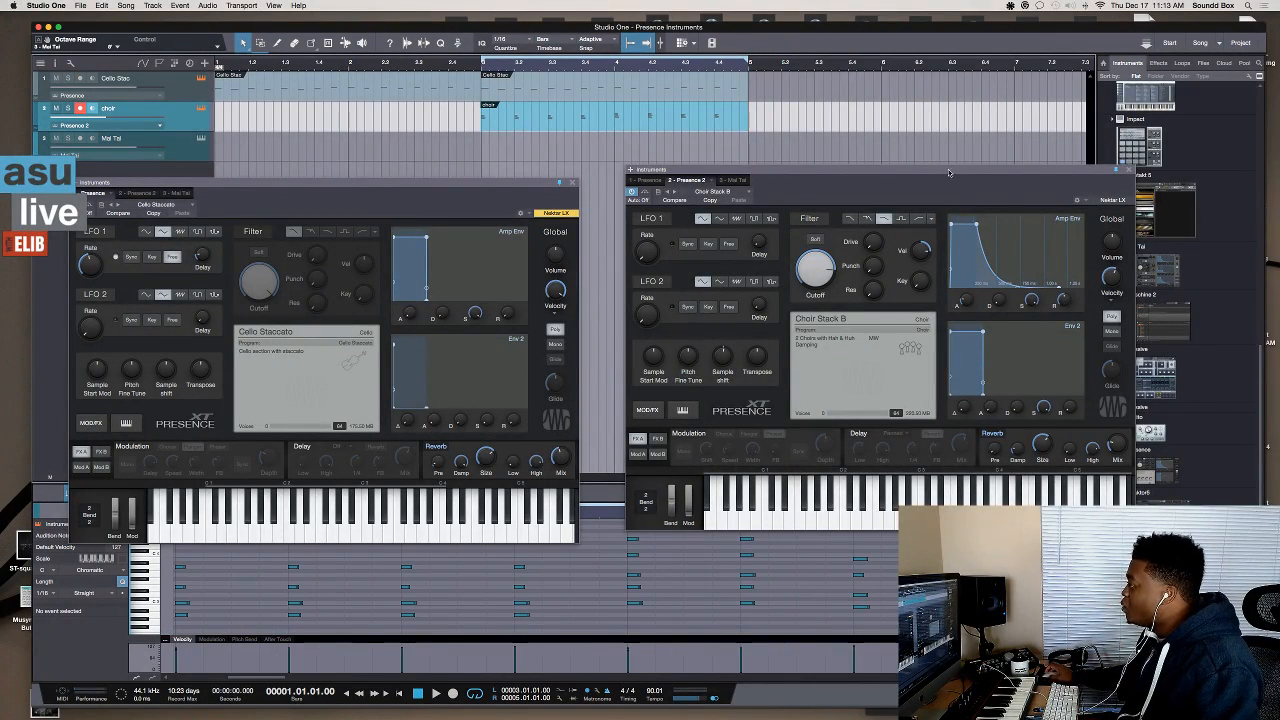
click(1157, 63)
drag(1150, 166, 655, 124)
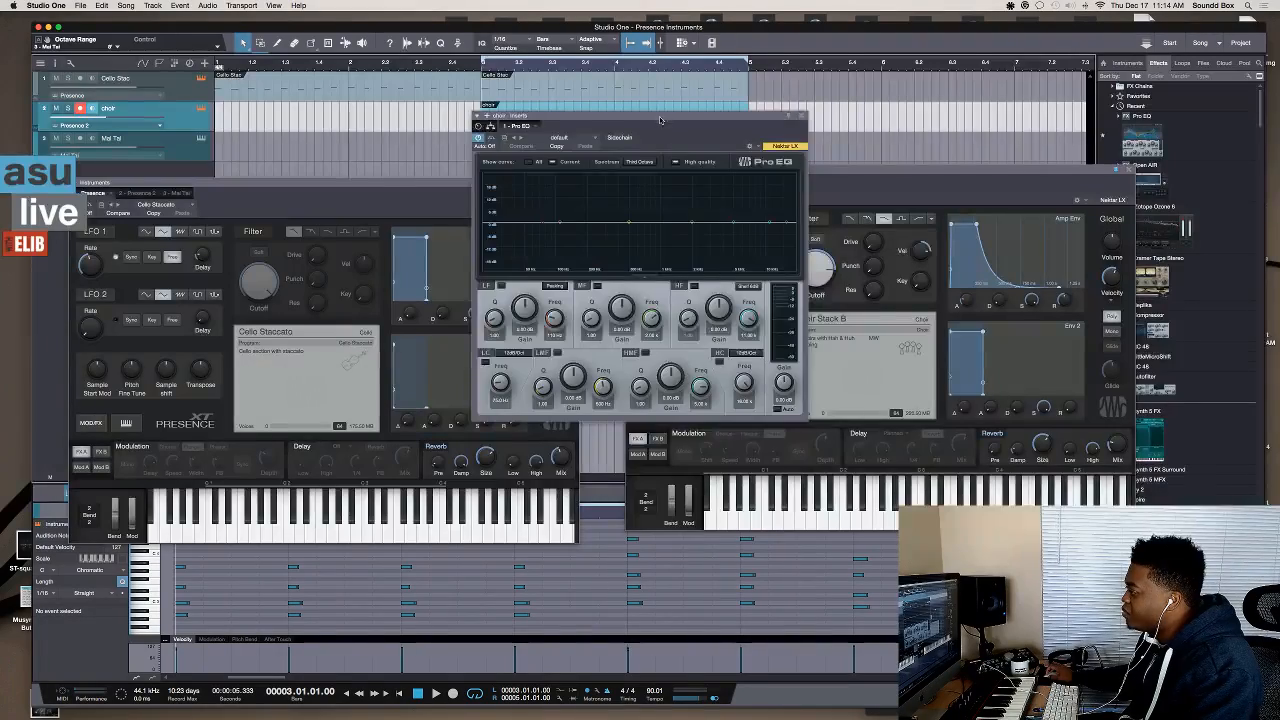
drag(660, 122, 828, 168)
- During playback, shape the choir in Pro EQ with a low-mid cut, a slight mid boost and a wider high-mid boost
key(space)
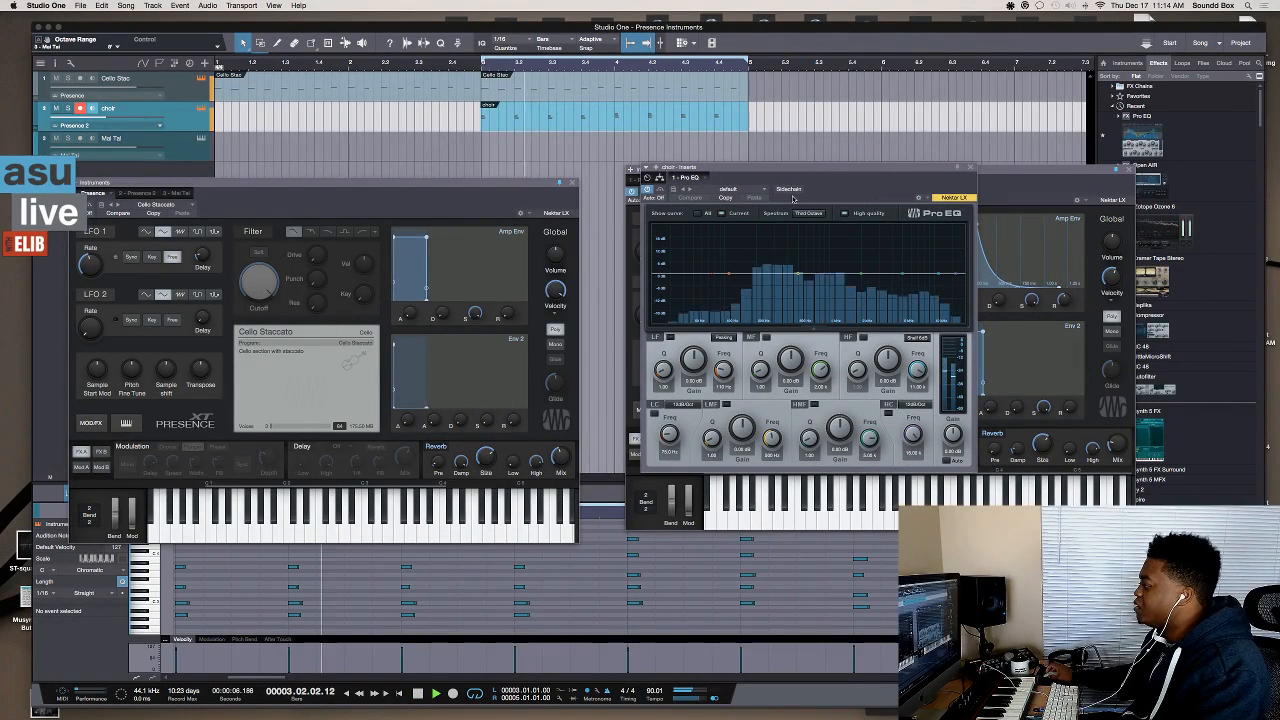
drag(797, 273, 783, 300)
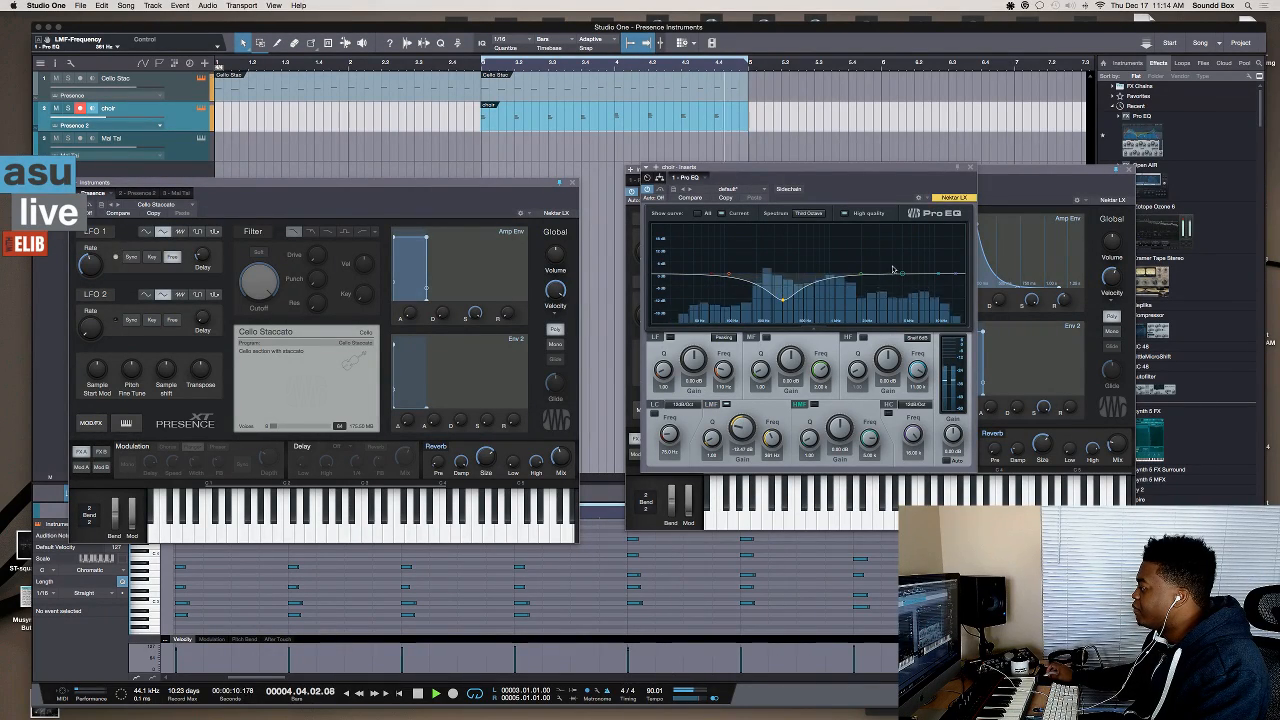
drag(902, 273, 902, 272)
scroll(902, 272, down, 3)
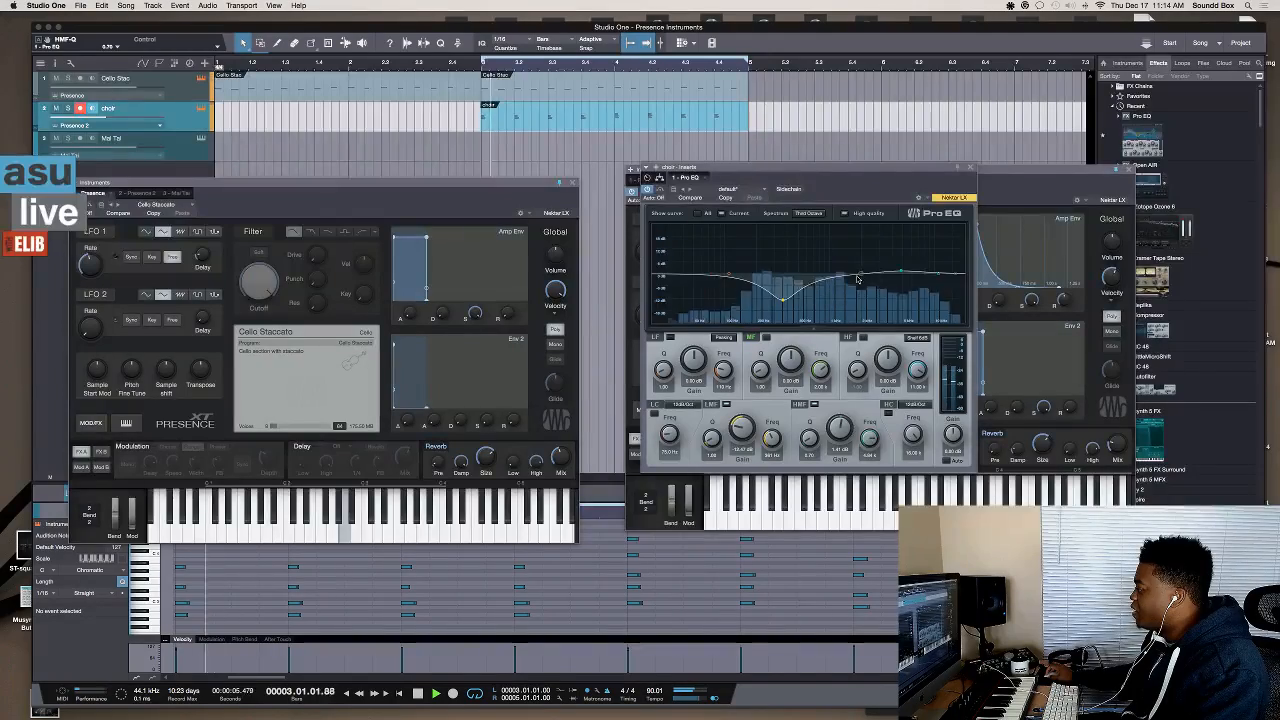
drag(861, 277, 845, 274)
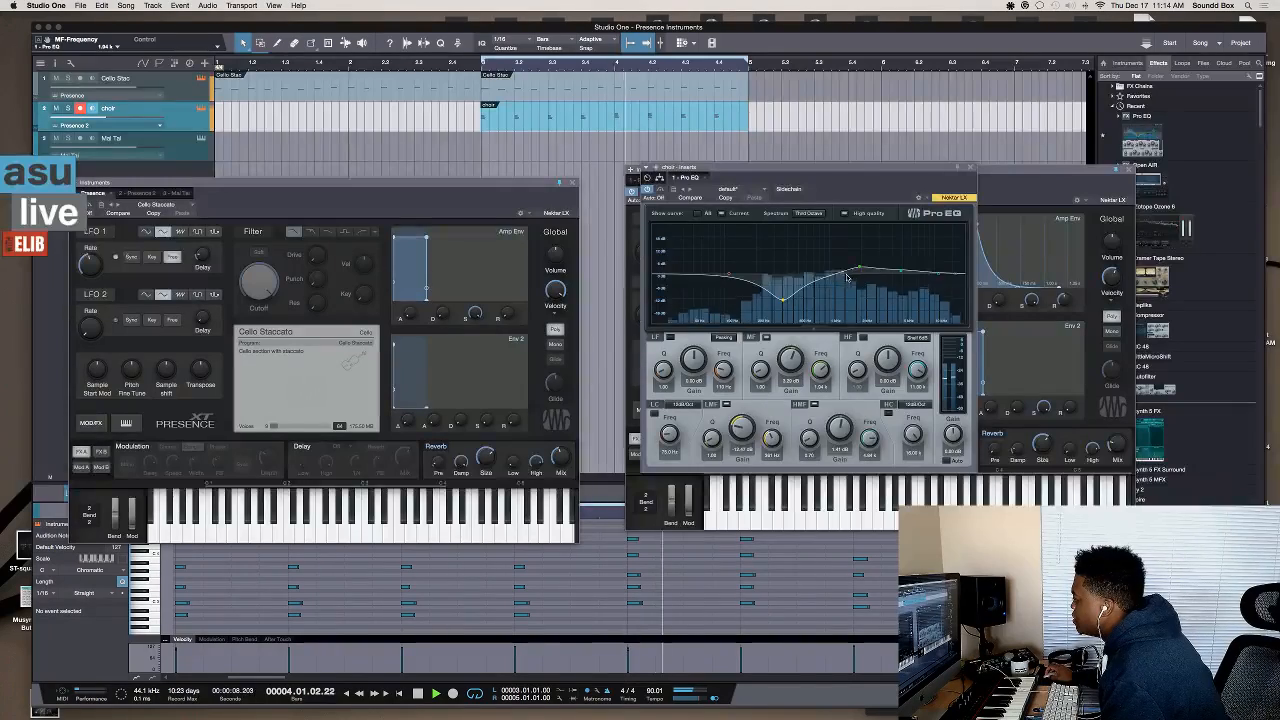
drag(860, 270, 858, 271)
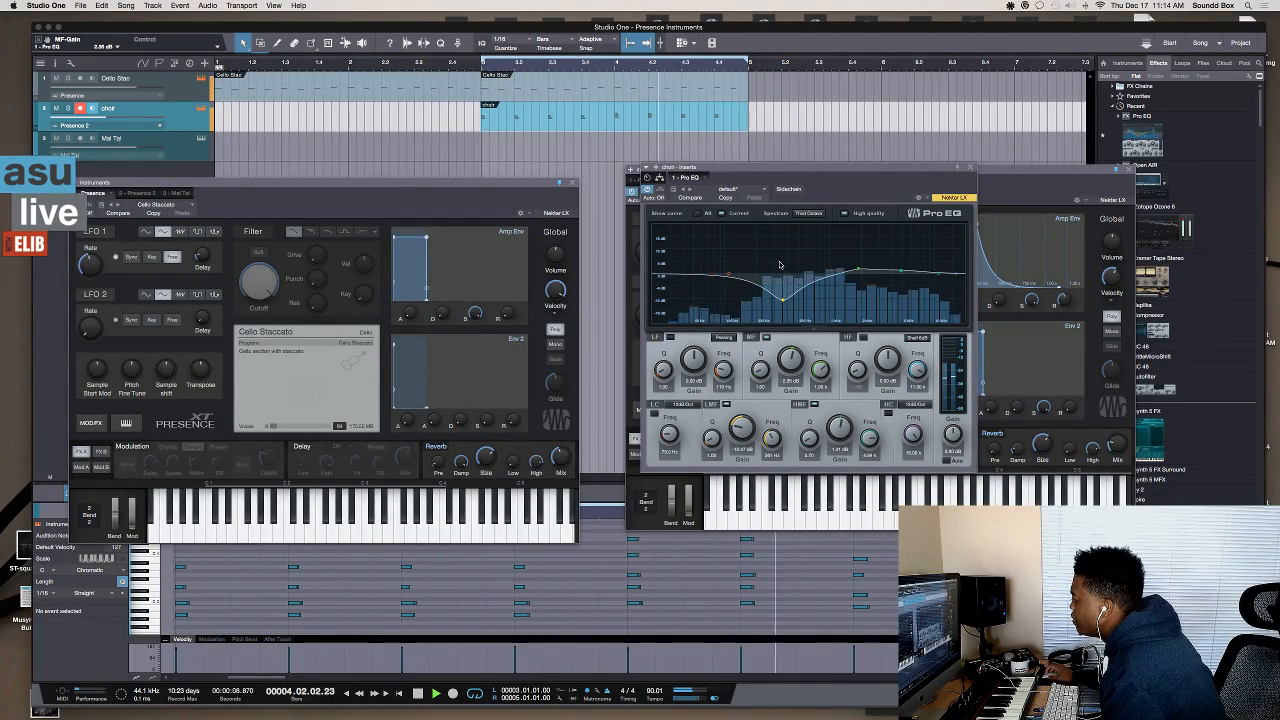
- Adjust the choir track's volume, mute the Cello Stac track, and close the Pro EQ window
click(107, 119)
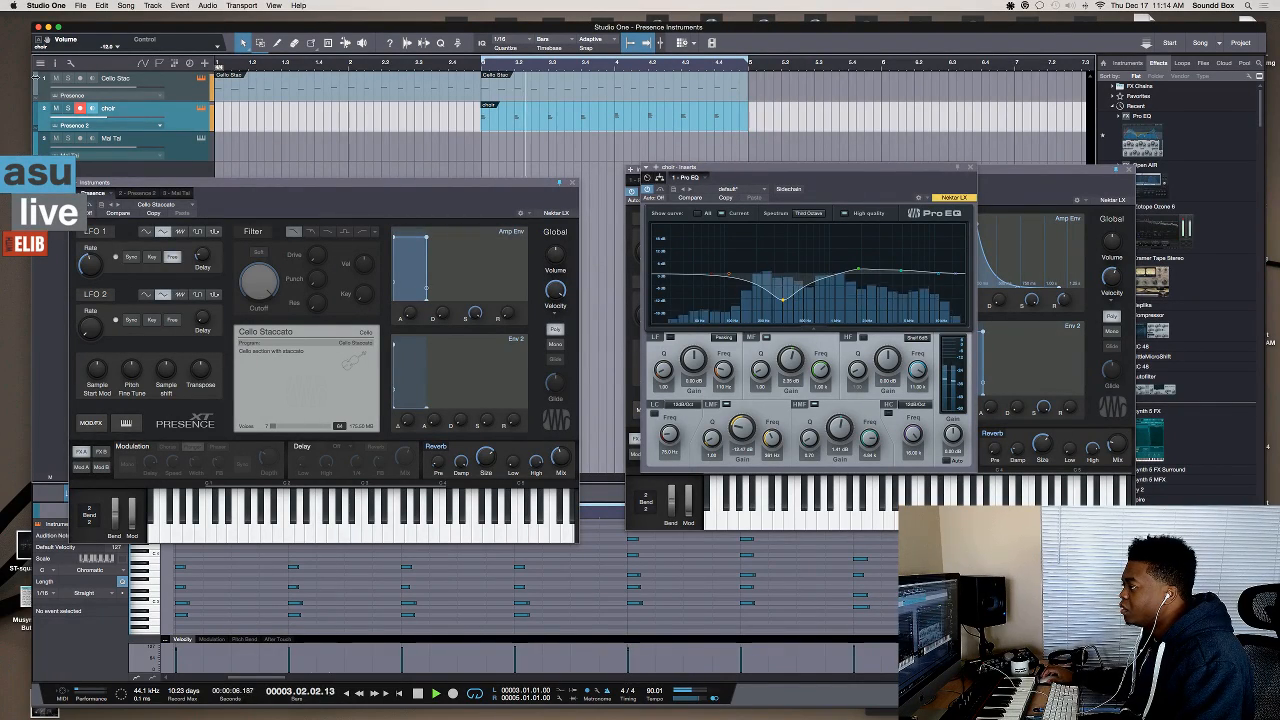
click(55, 79)
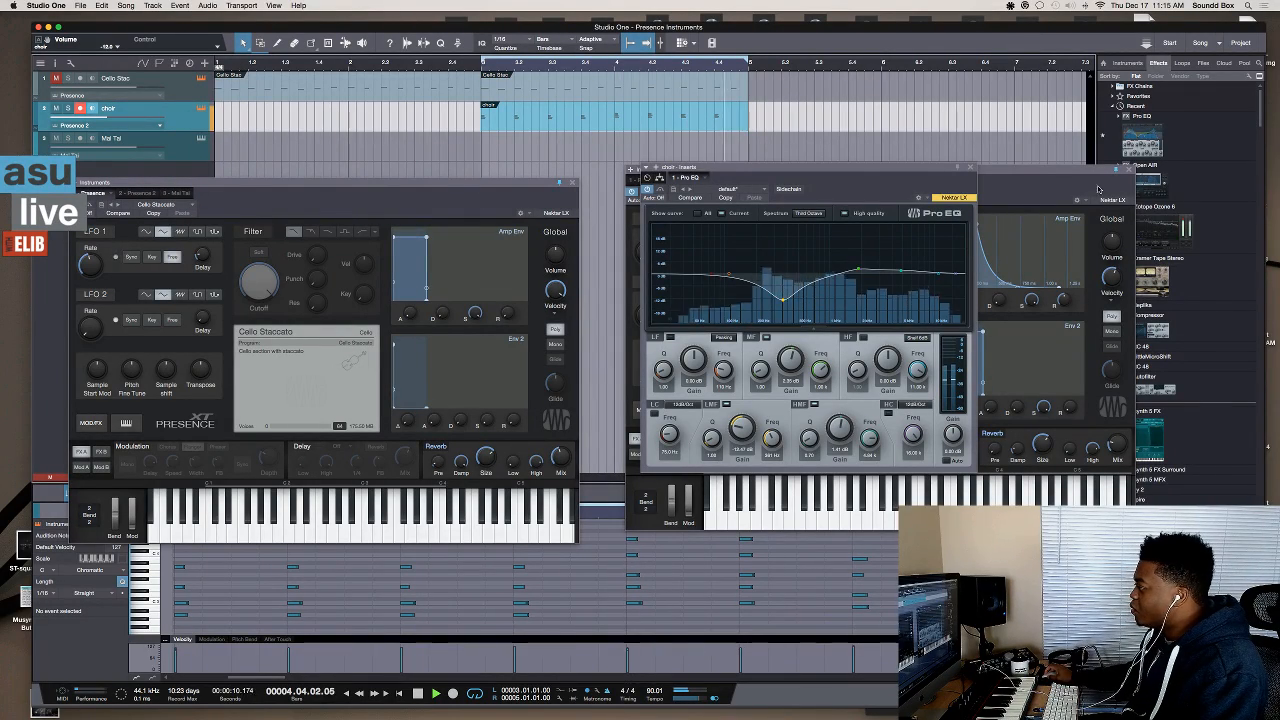
click(971, 168)
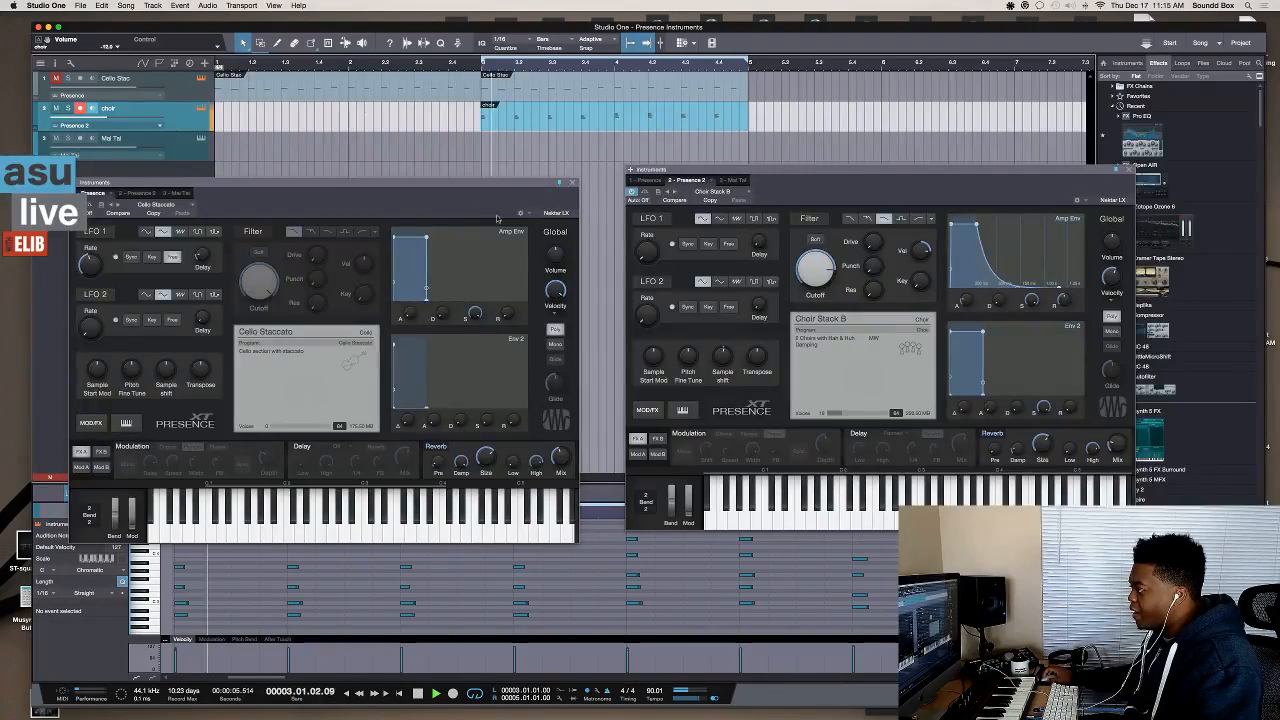
- Move the Choir Stack B window up and reposition the Cello Staccato window to clear the area beneath the tracks during playback
drag(503, 184, 502, 155)
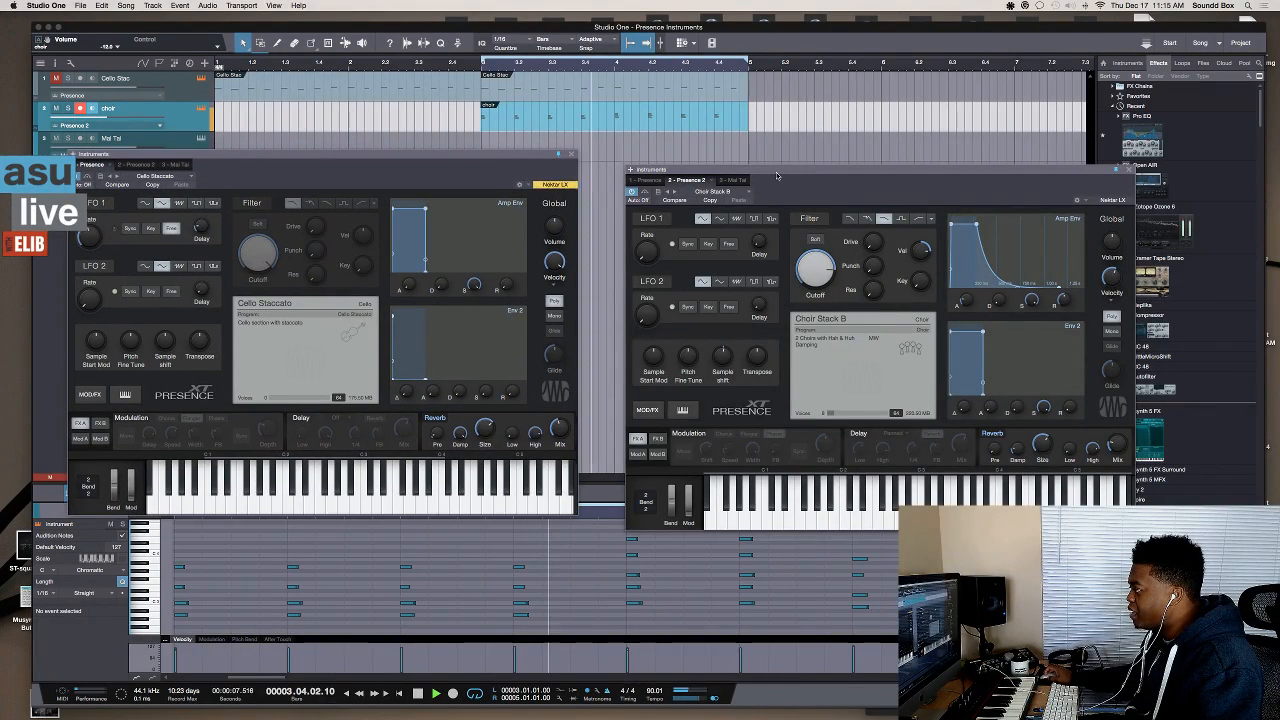
drag(683, 194, 679, 163)
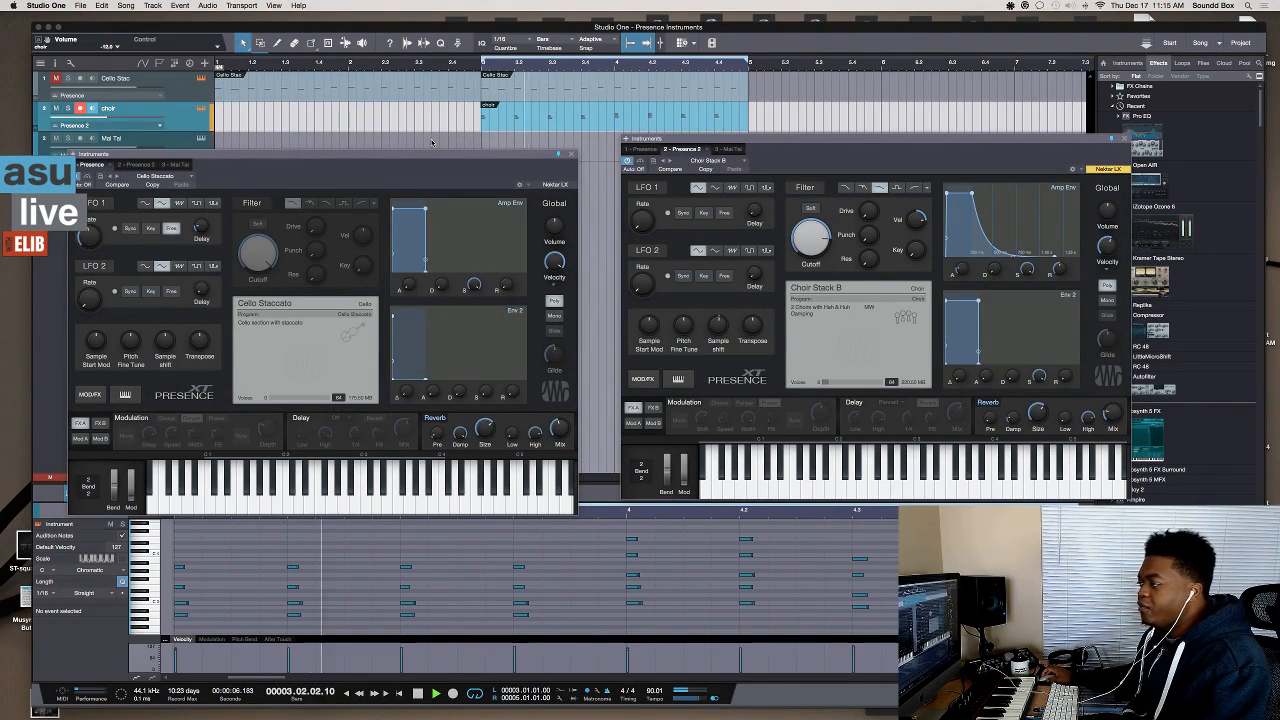
click(558, 156)
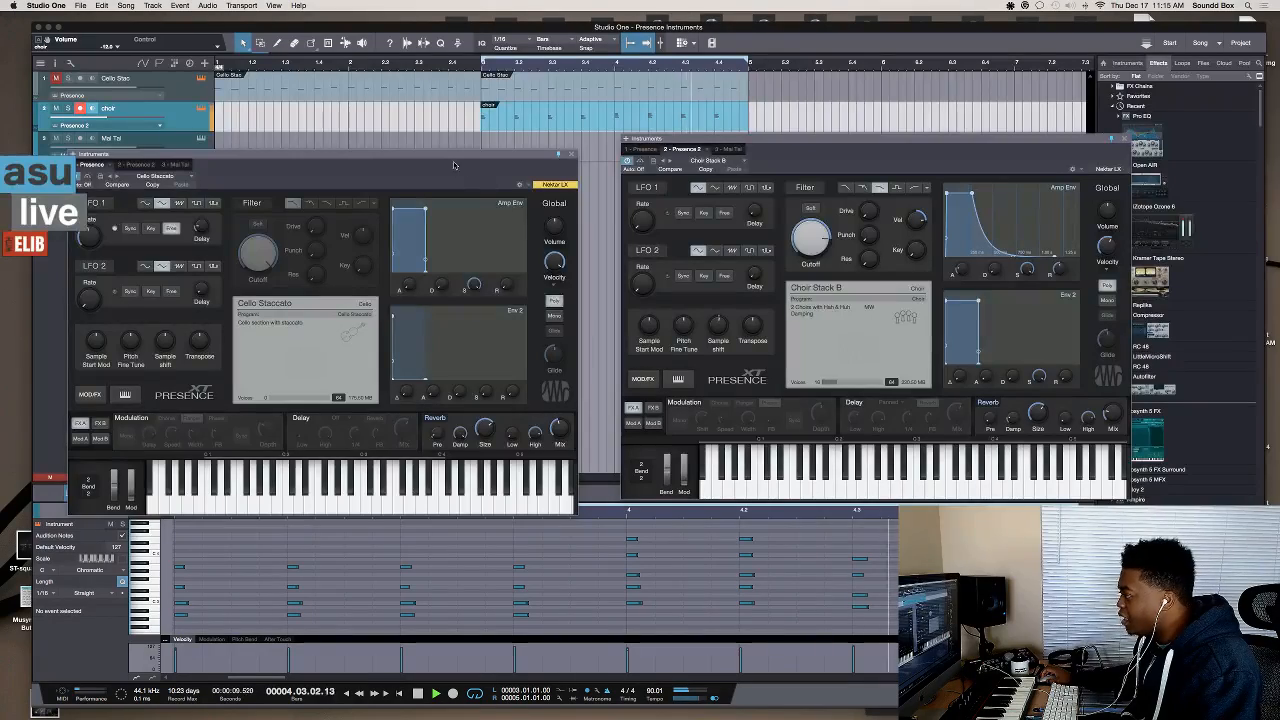
drag(457, 158, 463, 223)
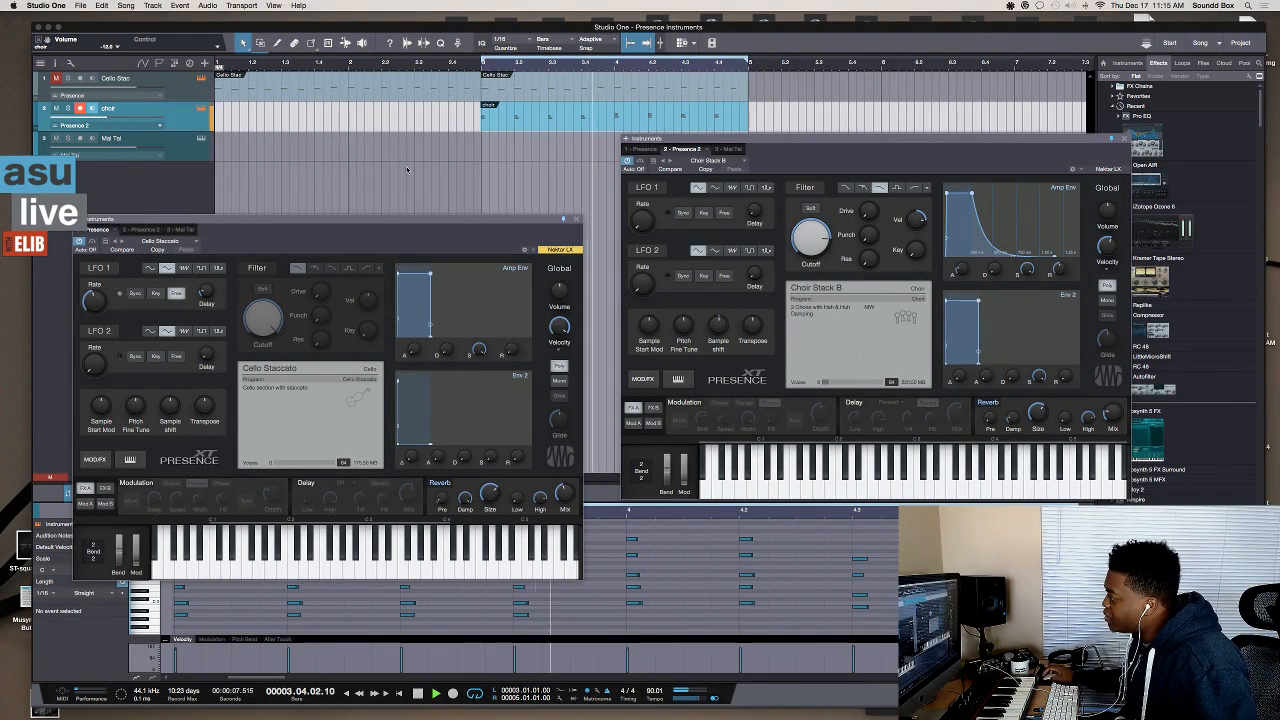
drag(511, 220, 495, 210)
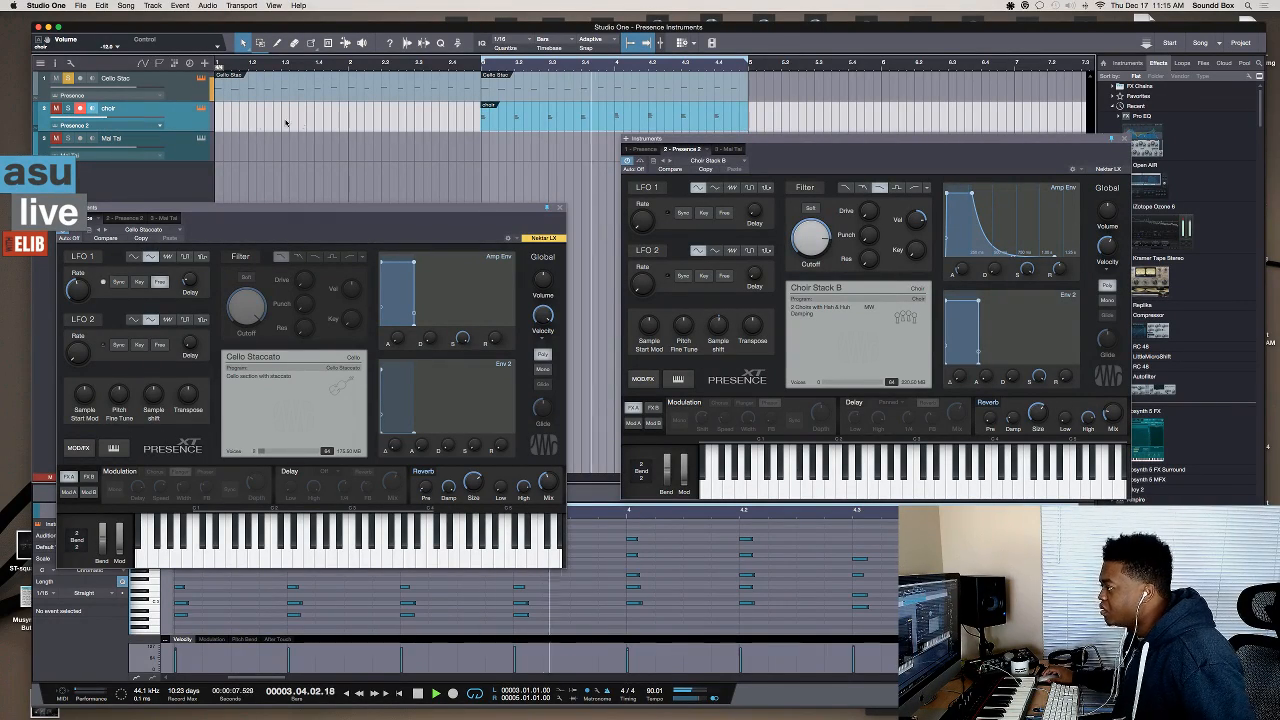
- Duplicate the Mai Tai track complete with its instrument, and undo the duplication
click(180, 95)
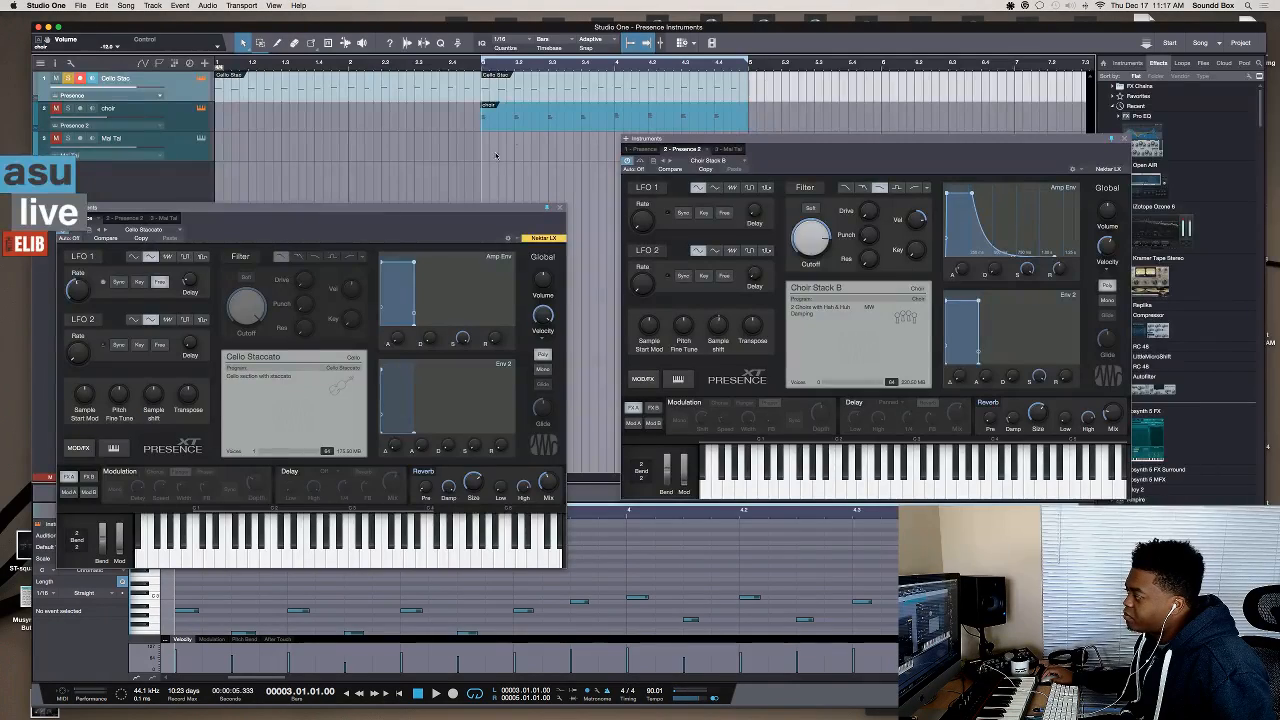
click(189, 148)
right_click(189, 148)
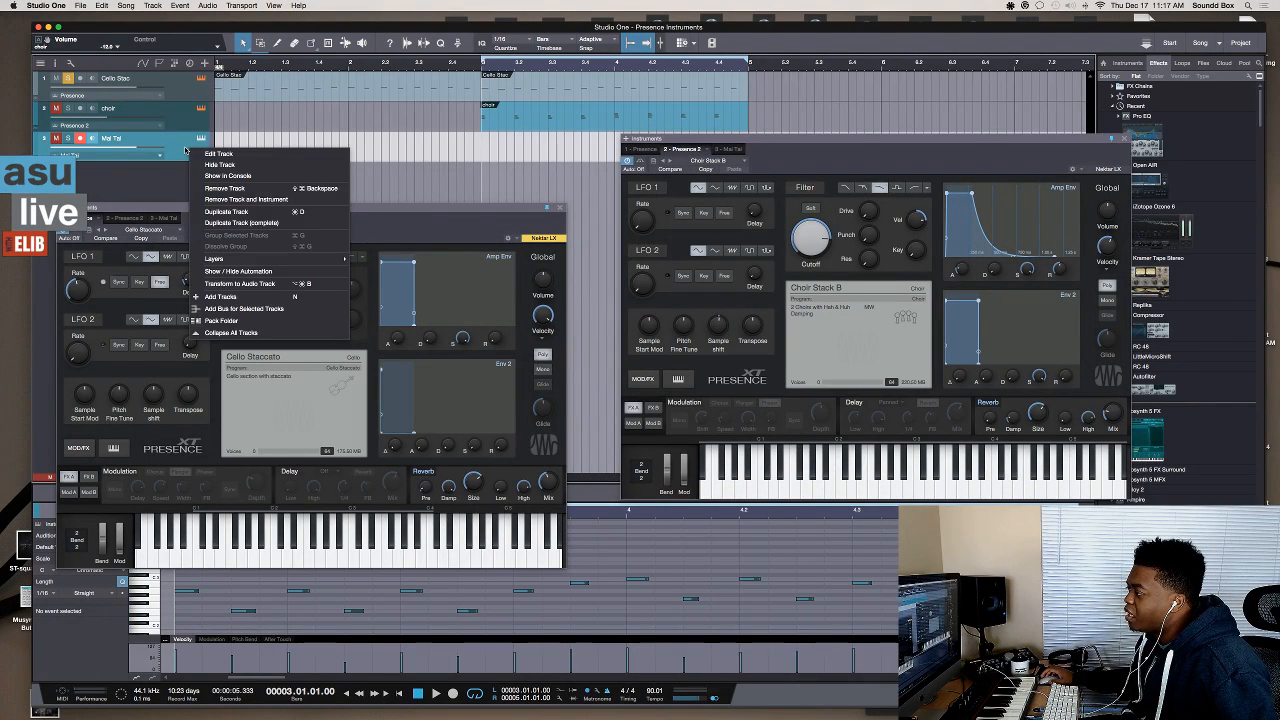
click(262, 223)
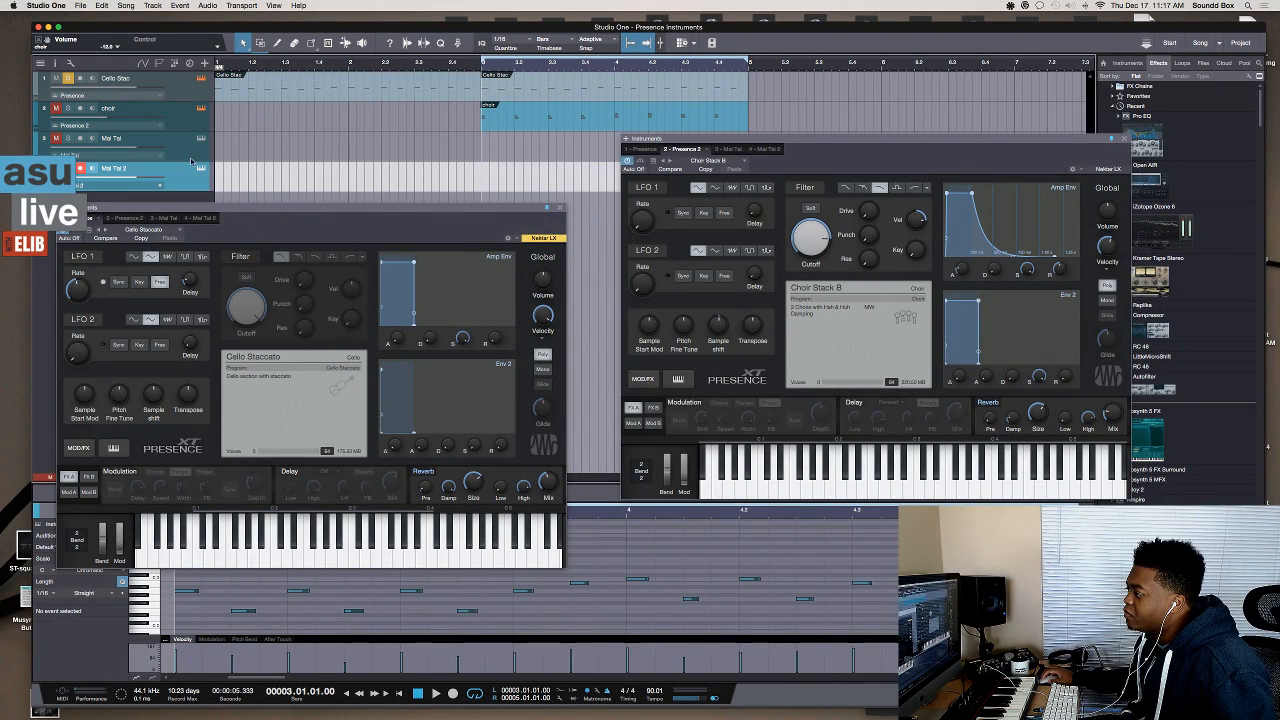
key(super+z)
- Undo the creation of the Mai Tai track, remove the leftover Mai Tai instrument, and close the Choir Stack B window
key(super+z)
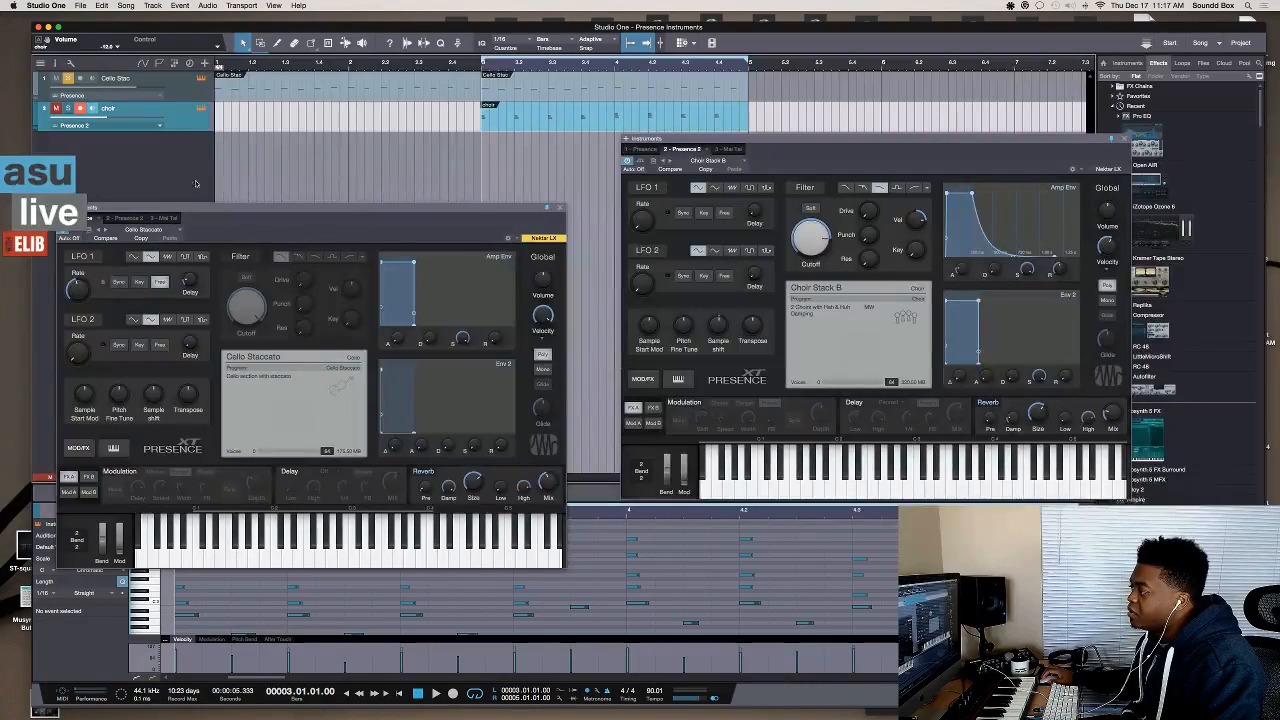
click(731, 150)
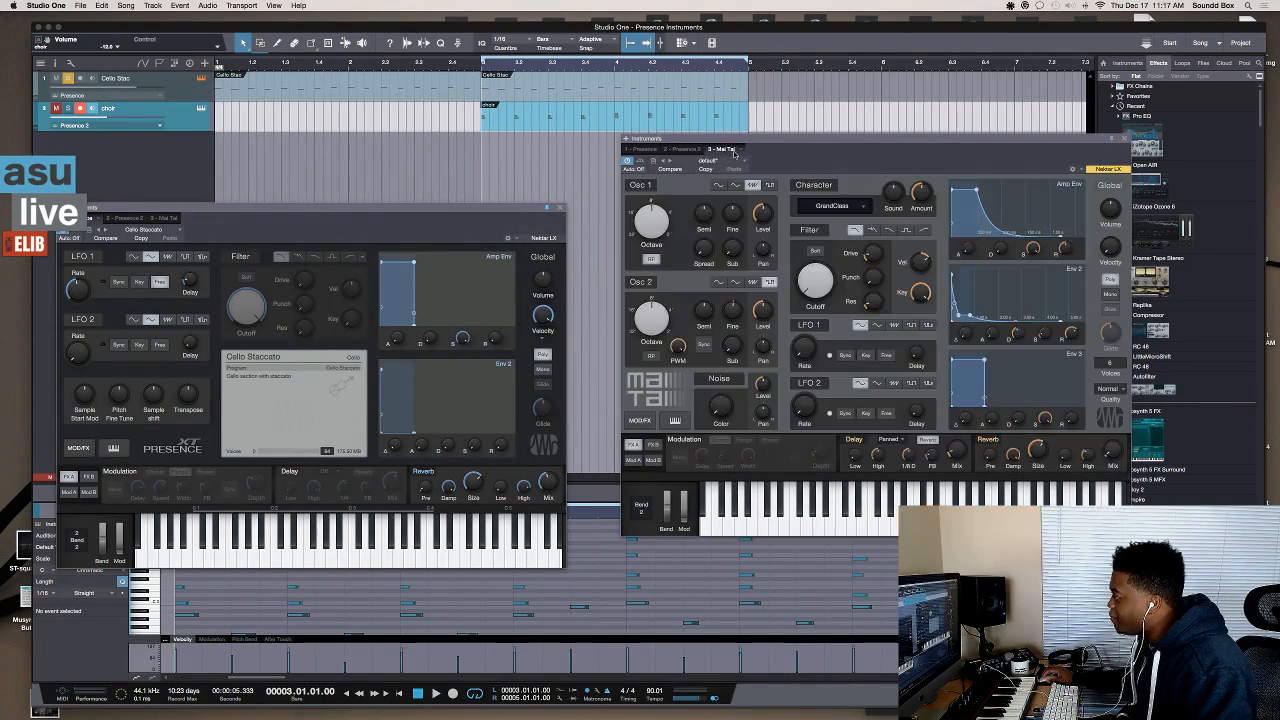
right_click(744, 153)
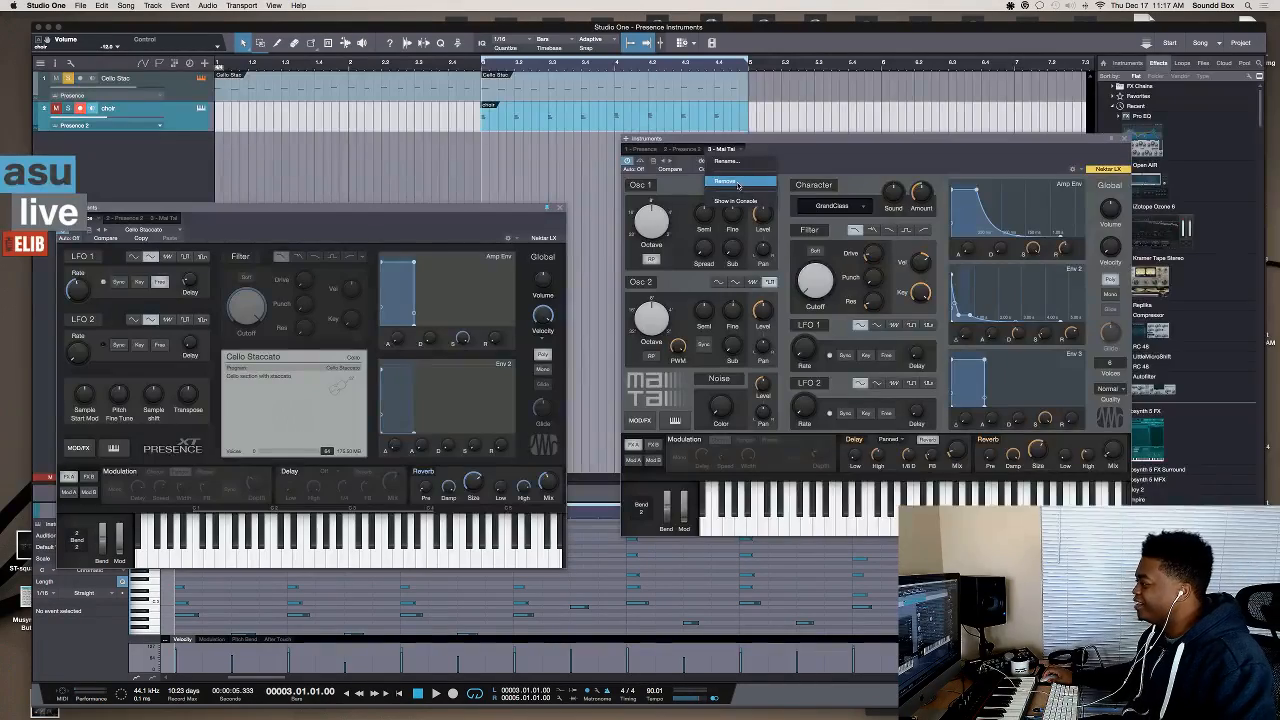
click(738, 183)
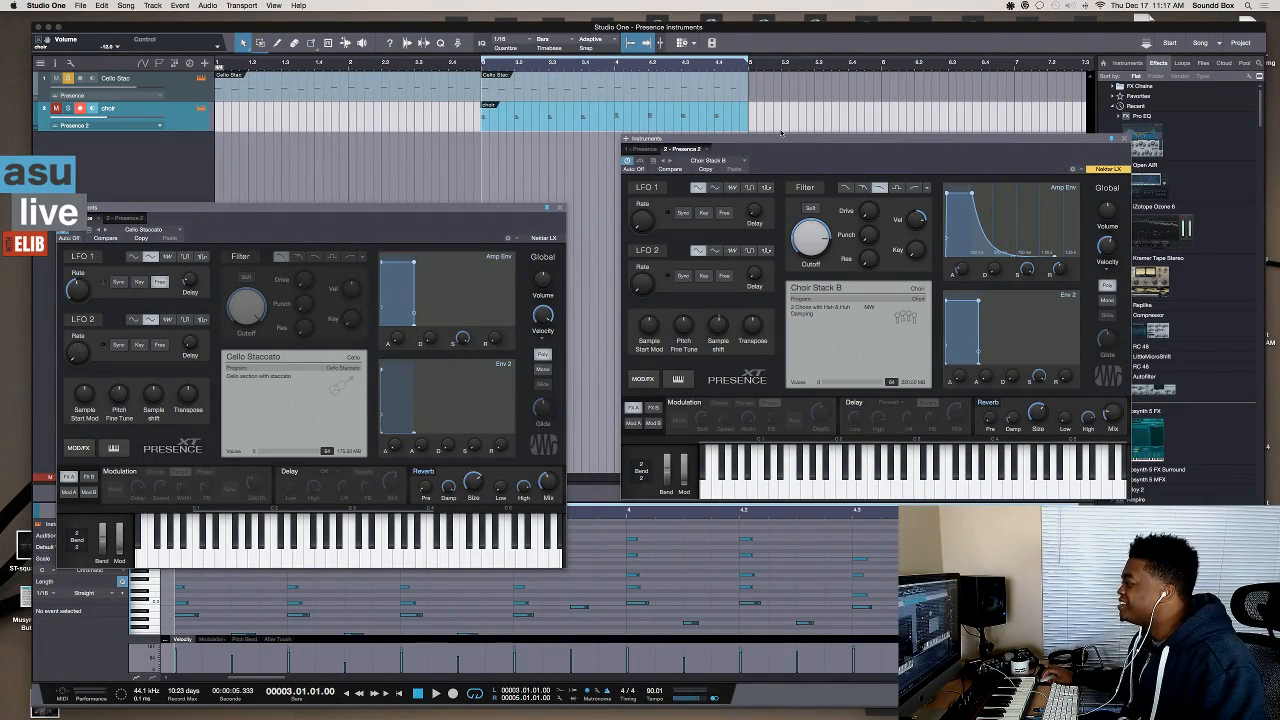
click(1124, 139)
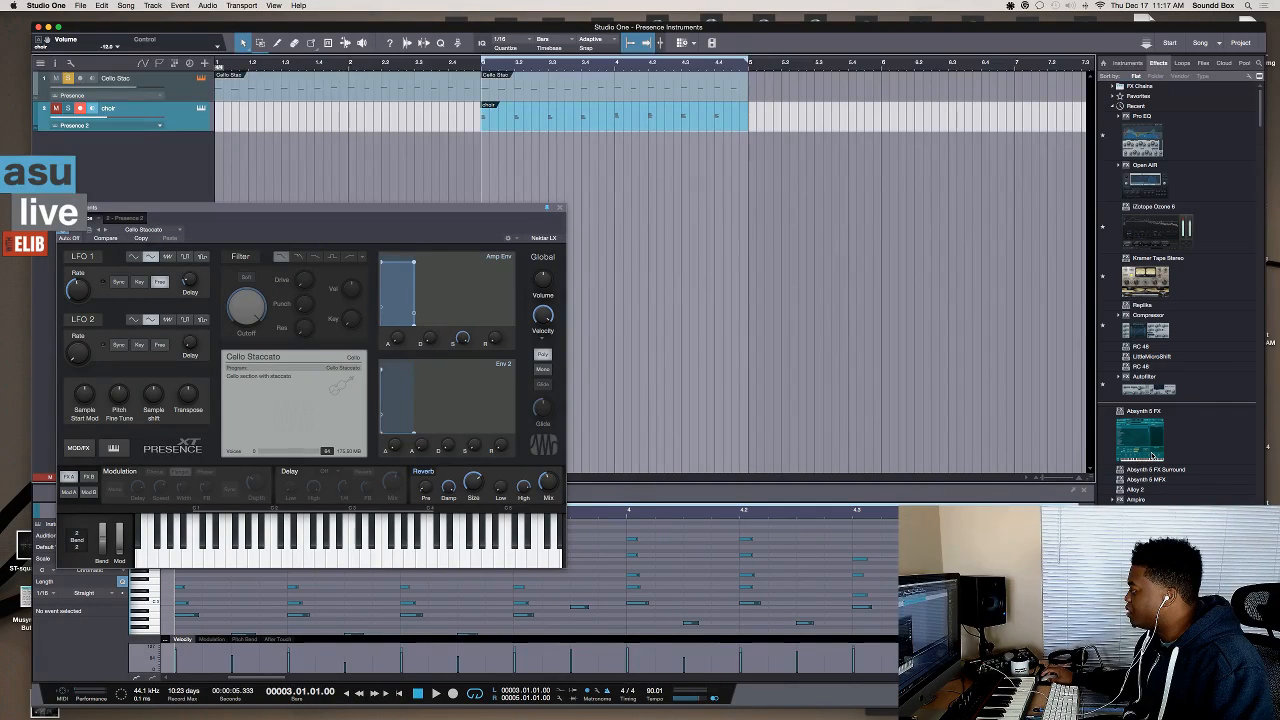
- Find Presence among the available instruments and add it to the arrangement as a new track below the choir
click(1130, 63)
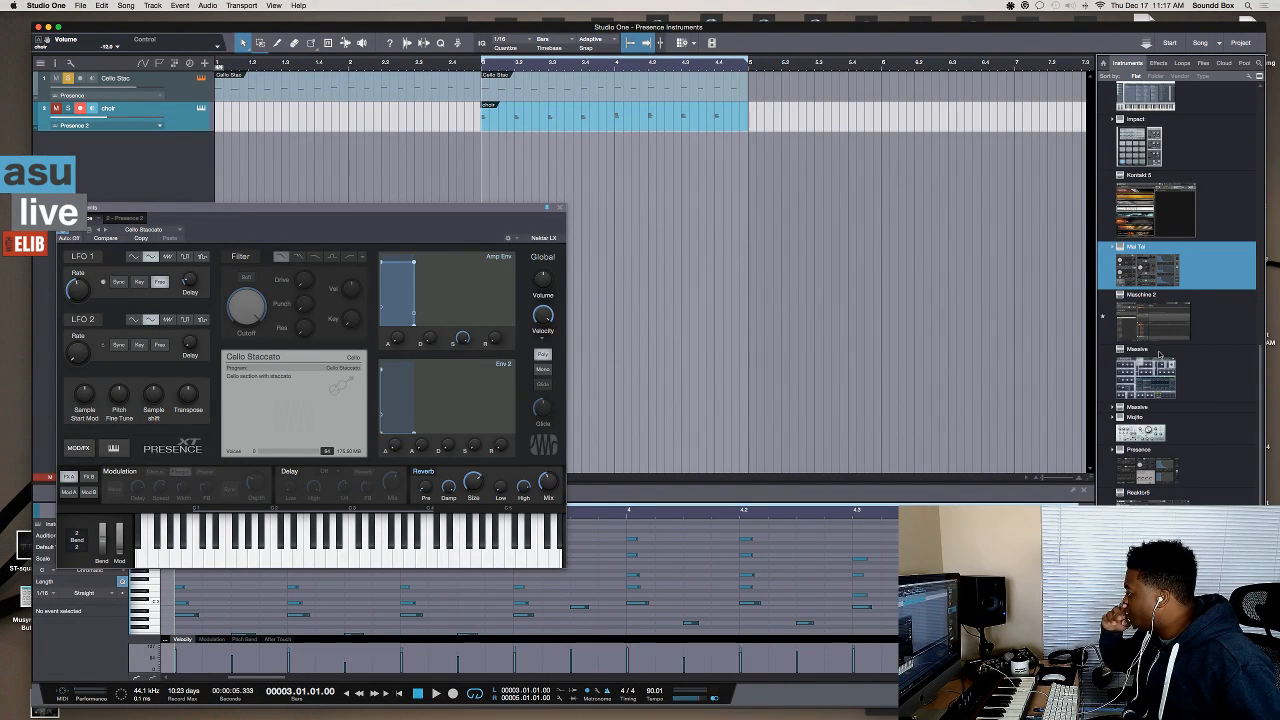
scroll(1152, 255, up, 15)
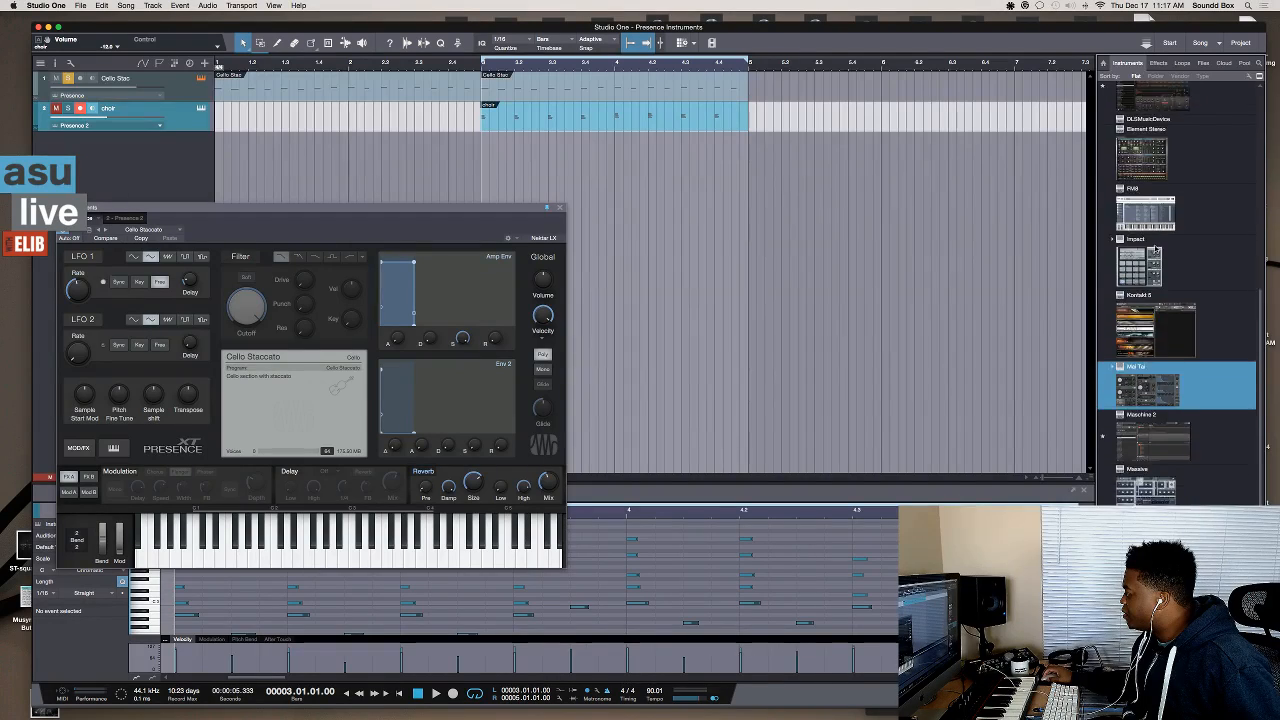
scroll(1152, 258, down, 12)
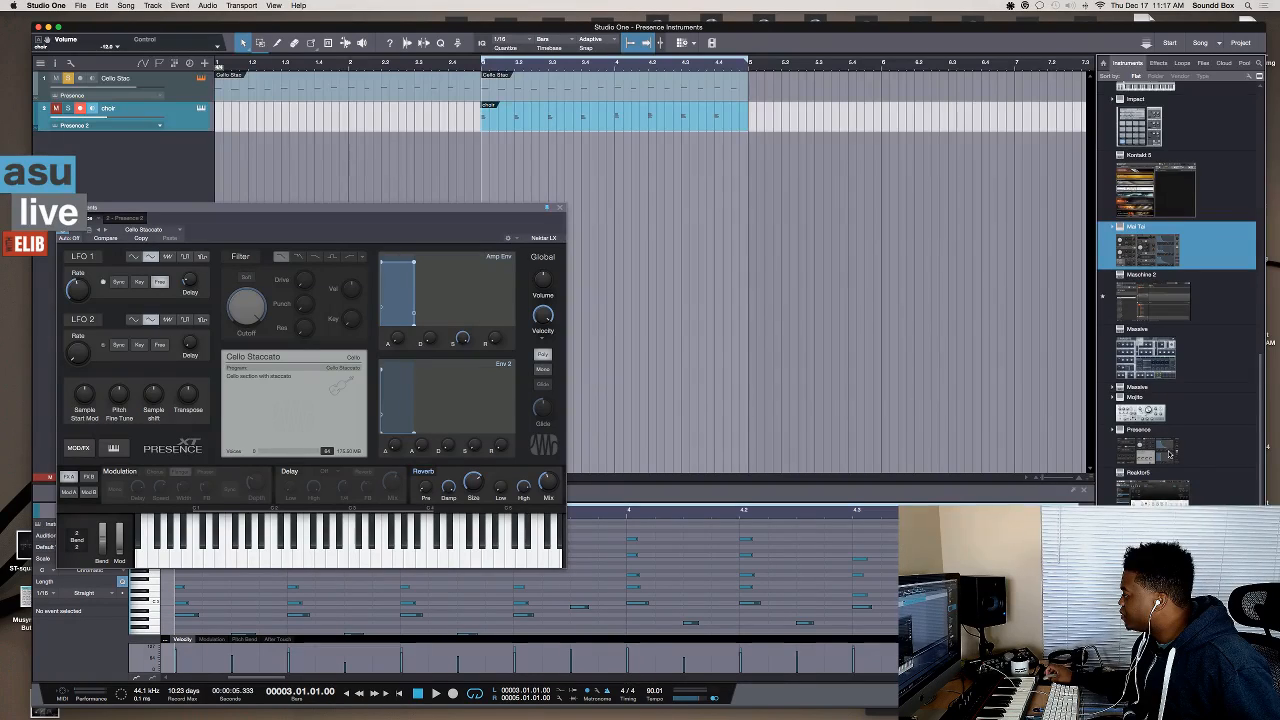
drag(1170, 453, 596, 192)
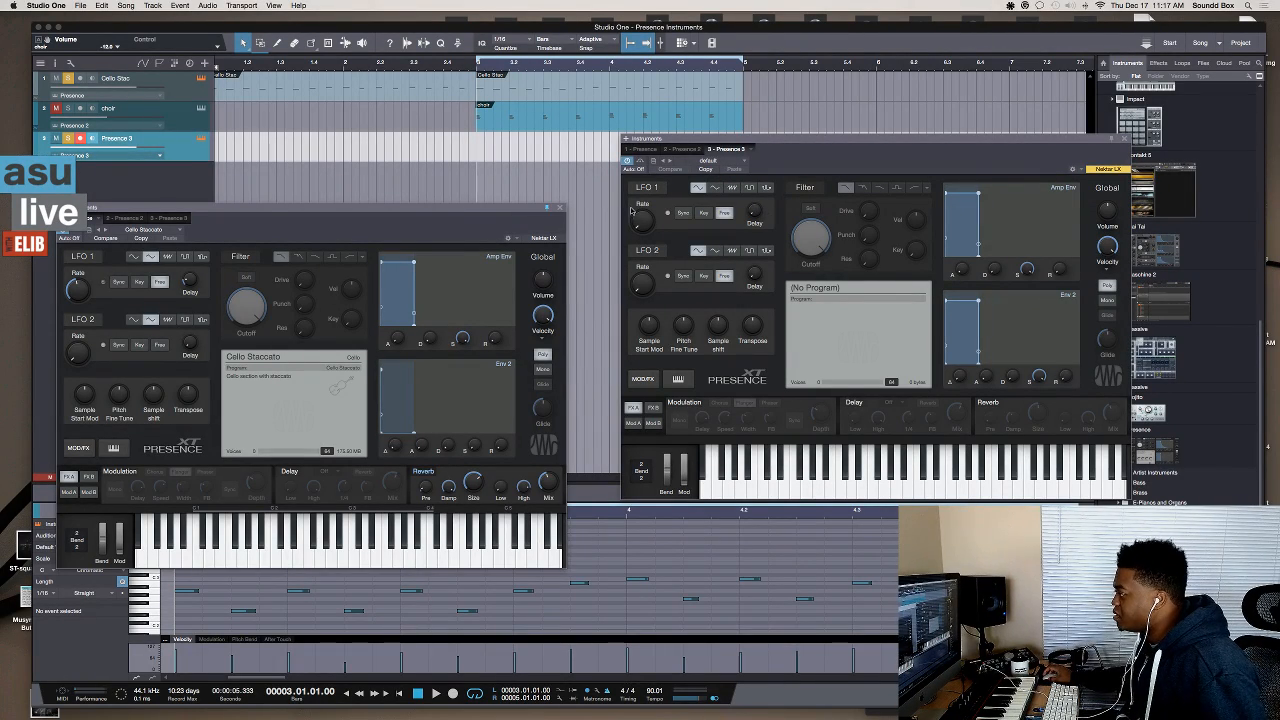
- Load the Cello Cresc. preset from the Strings > Cellos folder into the new Presence instrument
click(723, 162)
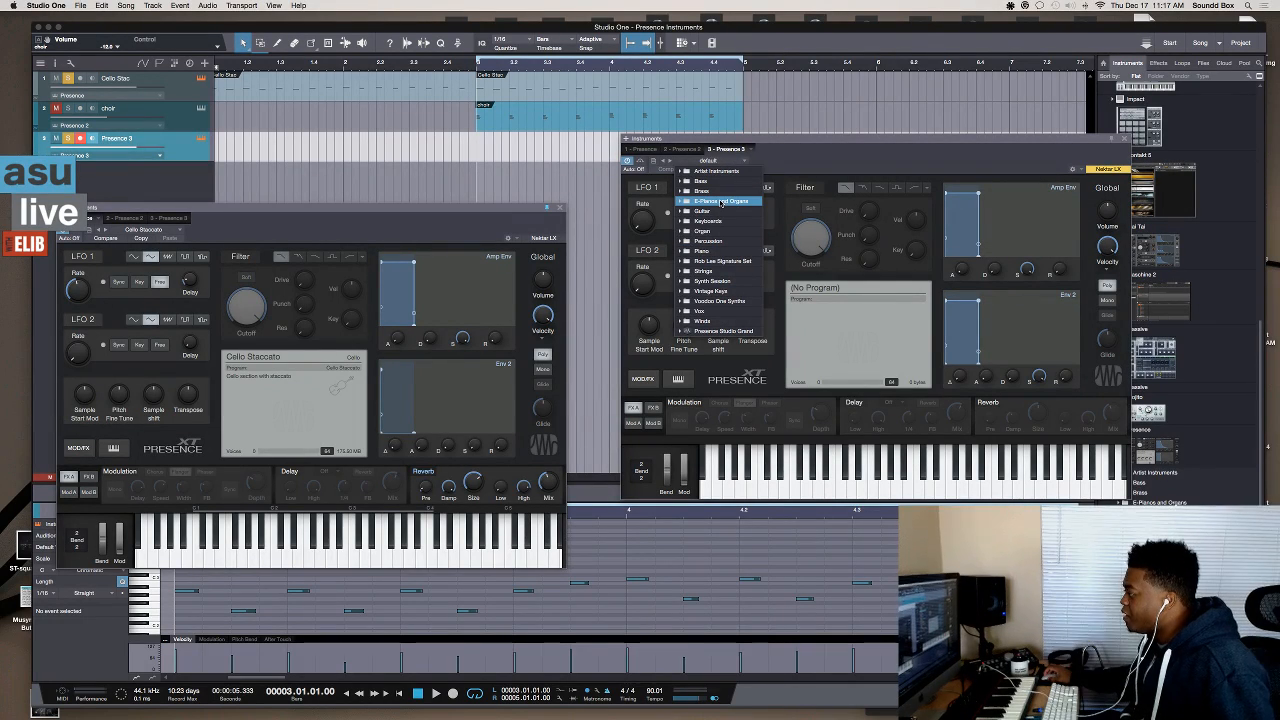
click(684, 271)
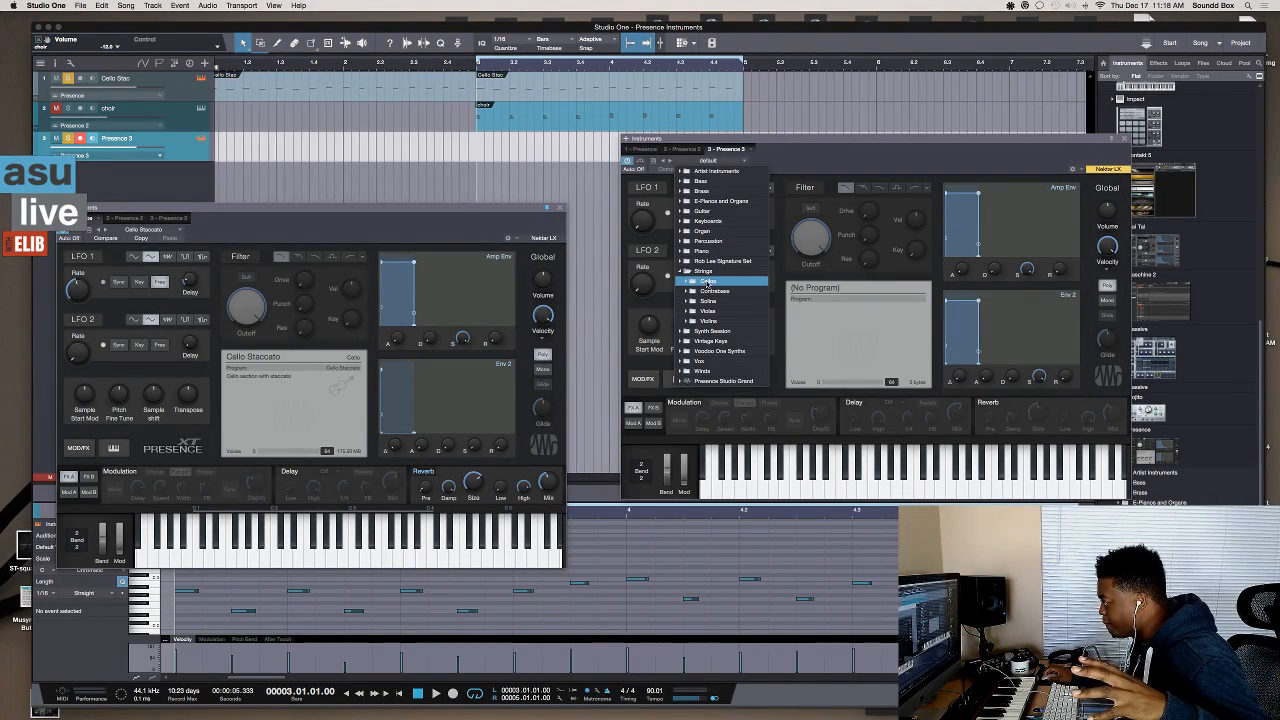
click(702, 282)
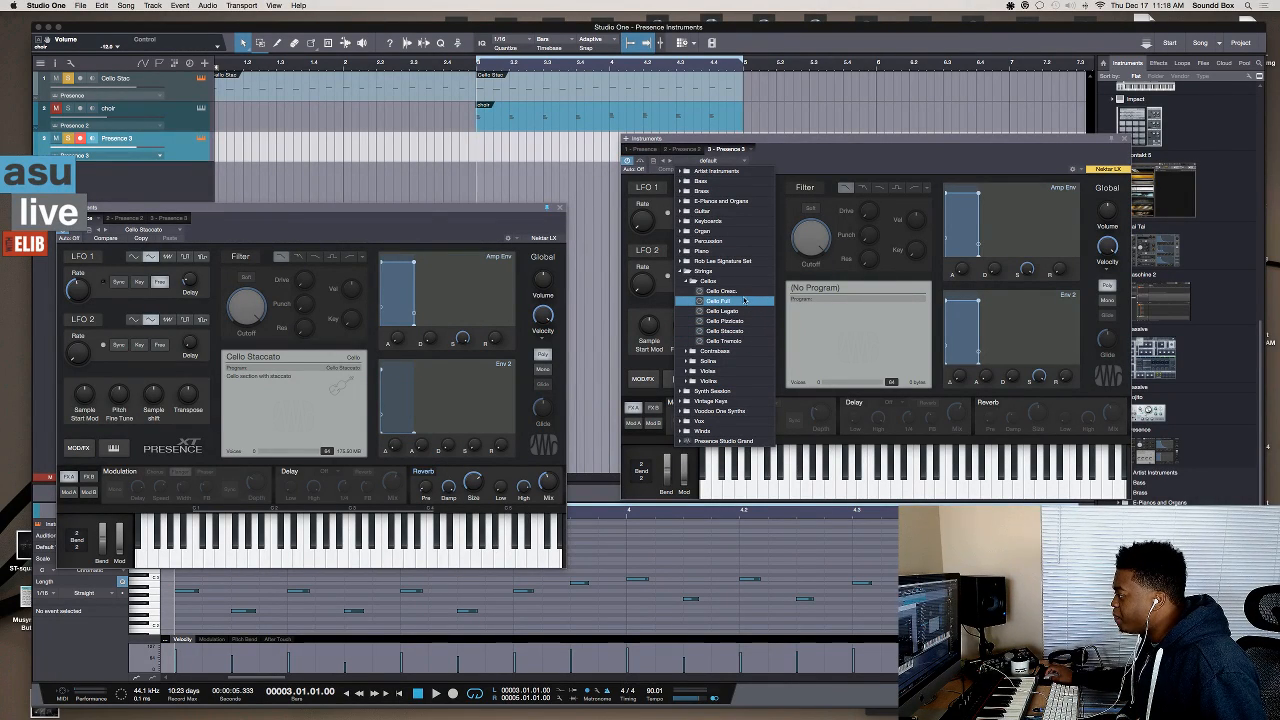
click(746, 292)
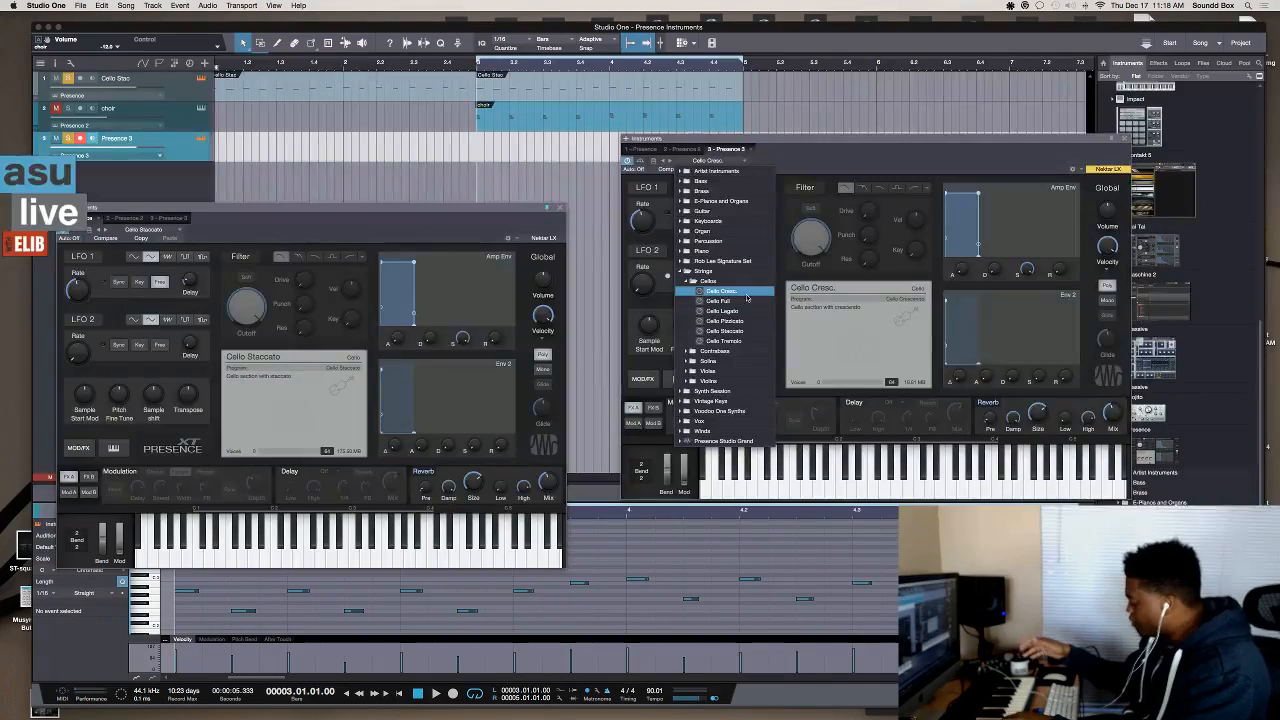
- Audition the Cello Full, Cello Legato and Cello Pizzicato presets in the third Presence instrument, returning to Cello Full before Pizzicato
click(698, 301)
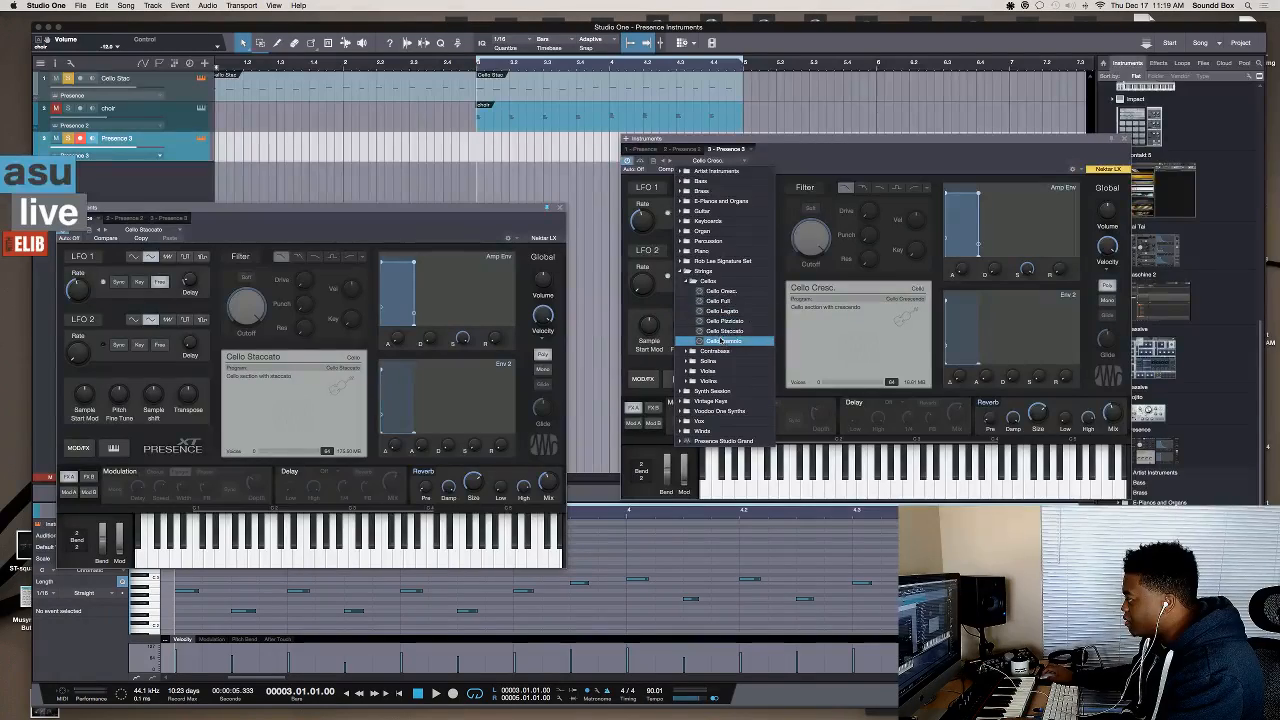
click(737, 302)
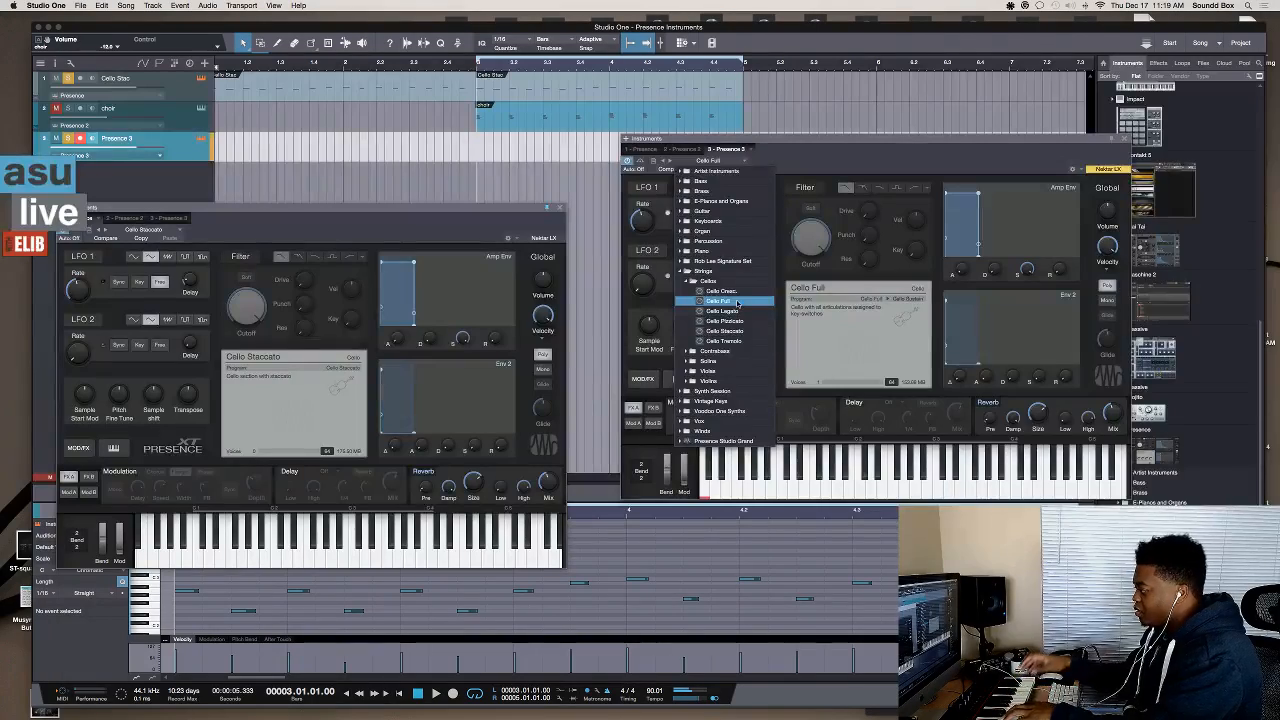
click(722, 311)
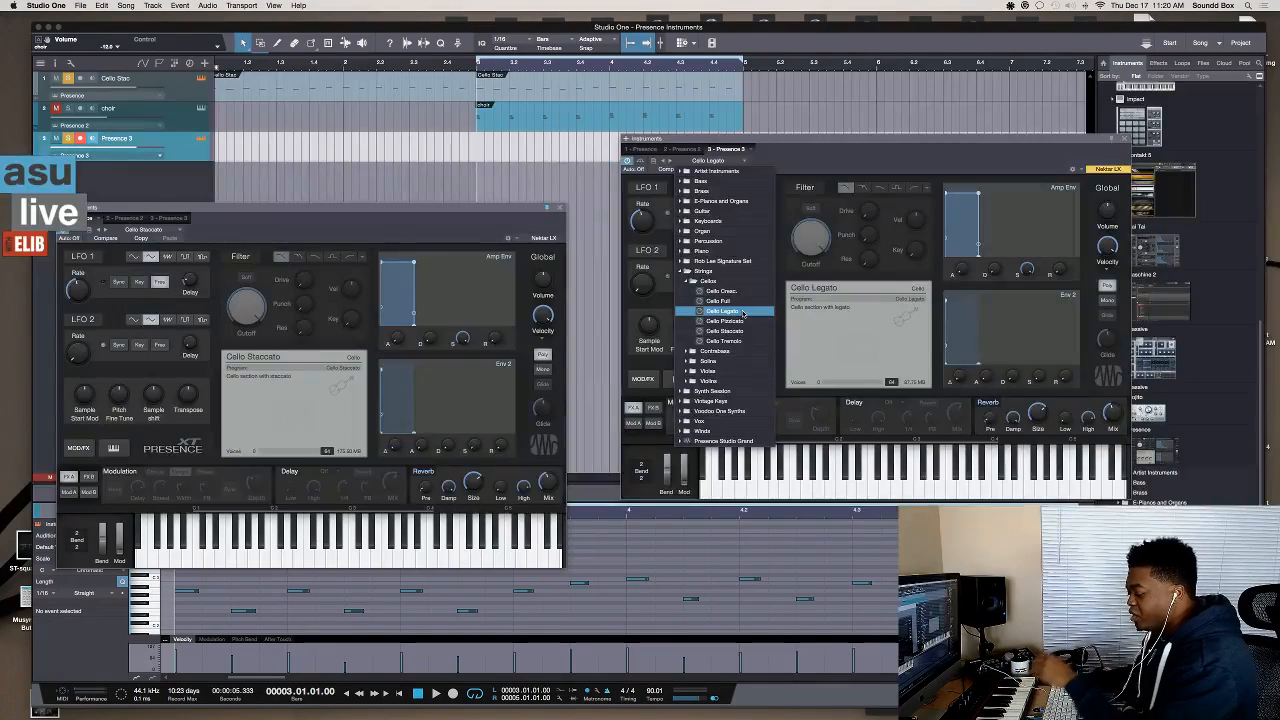
click(711, 301)
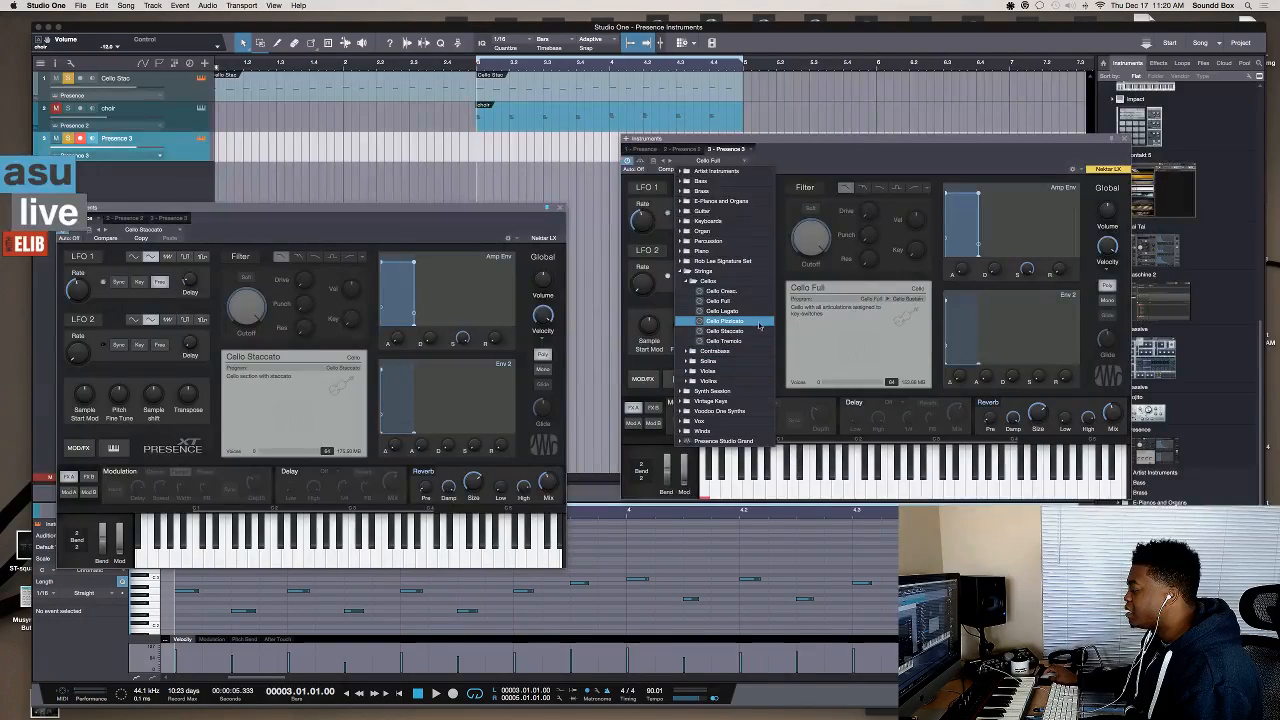
click(724, 322)
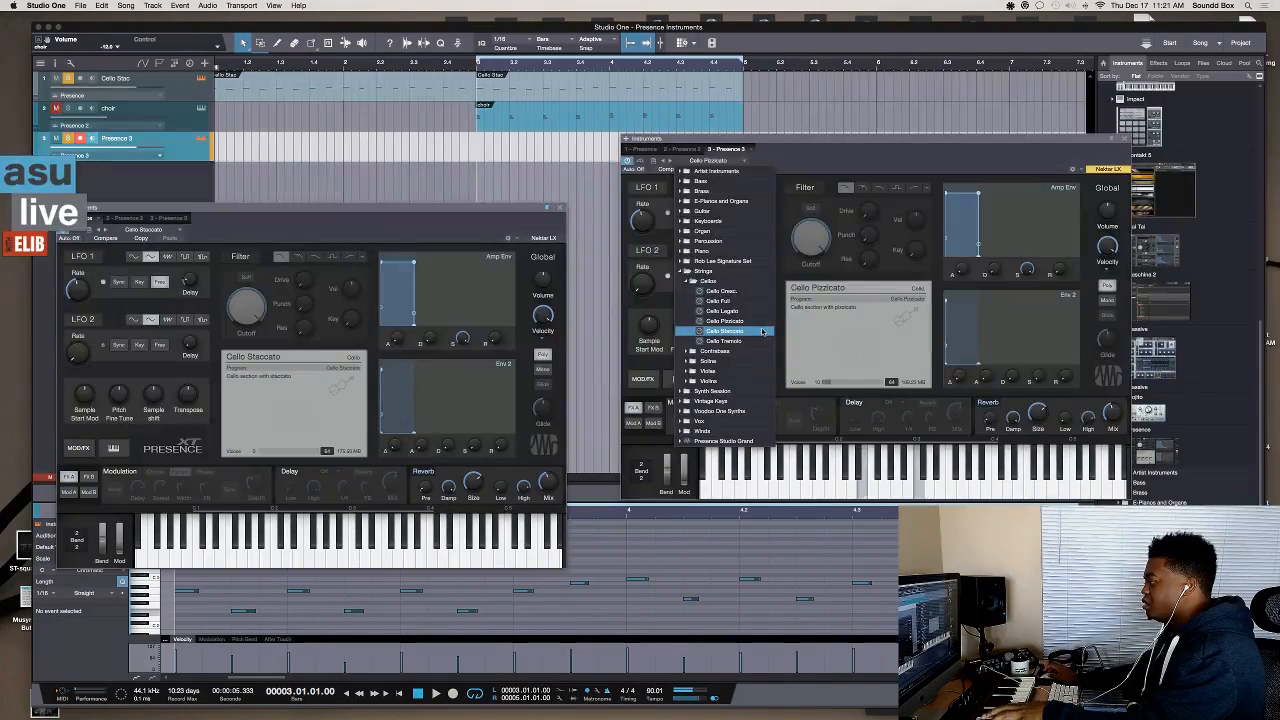
click(785, 272)
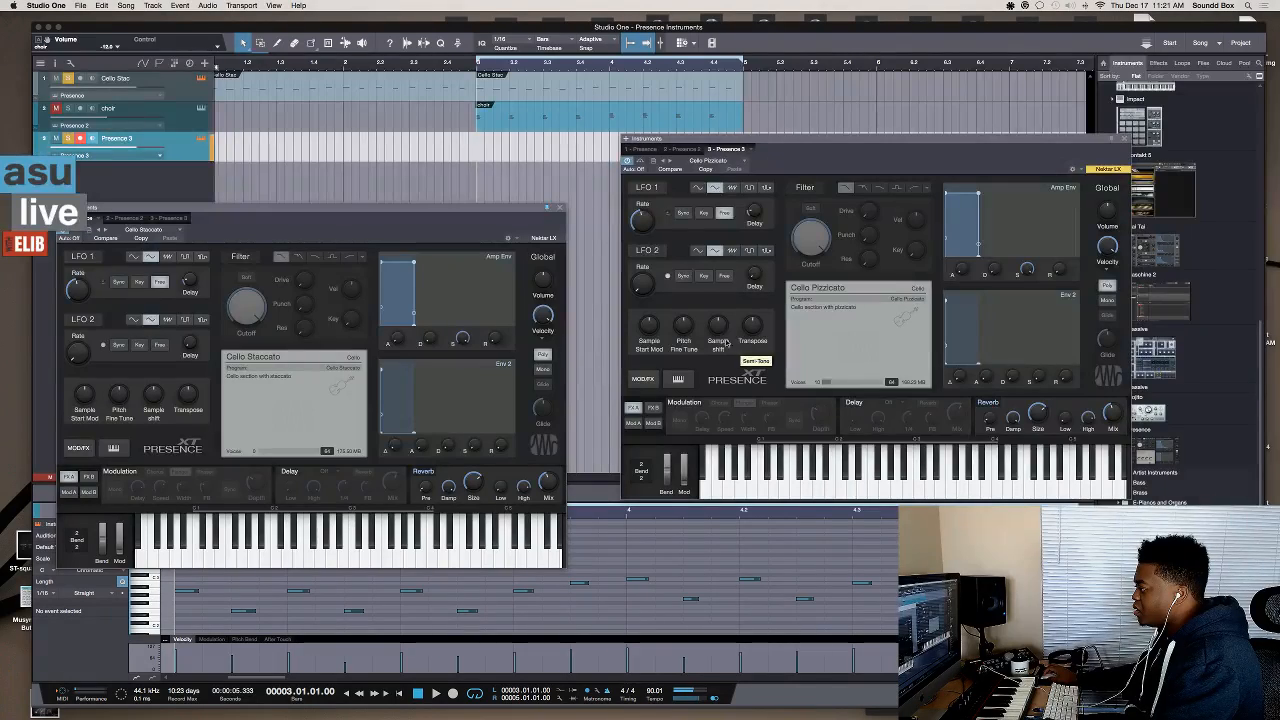
- Load the Viola Pizzicato preset from the Strings > Violas folder into the third Presence instrument
click(720, 160)
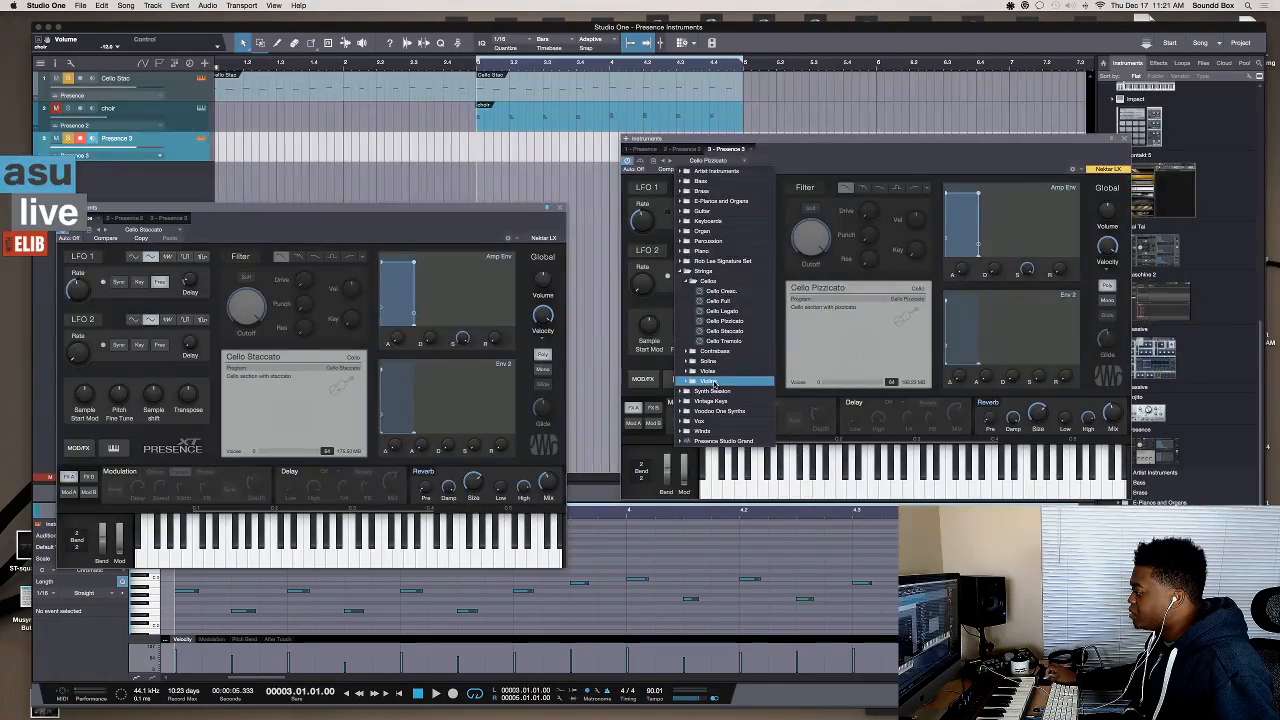
click(692, 372)
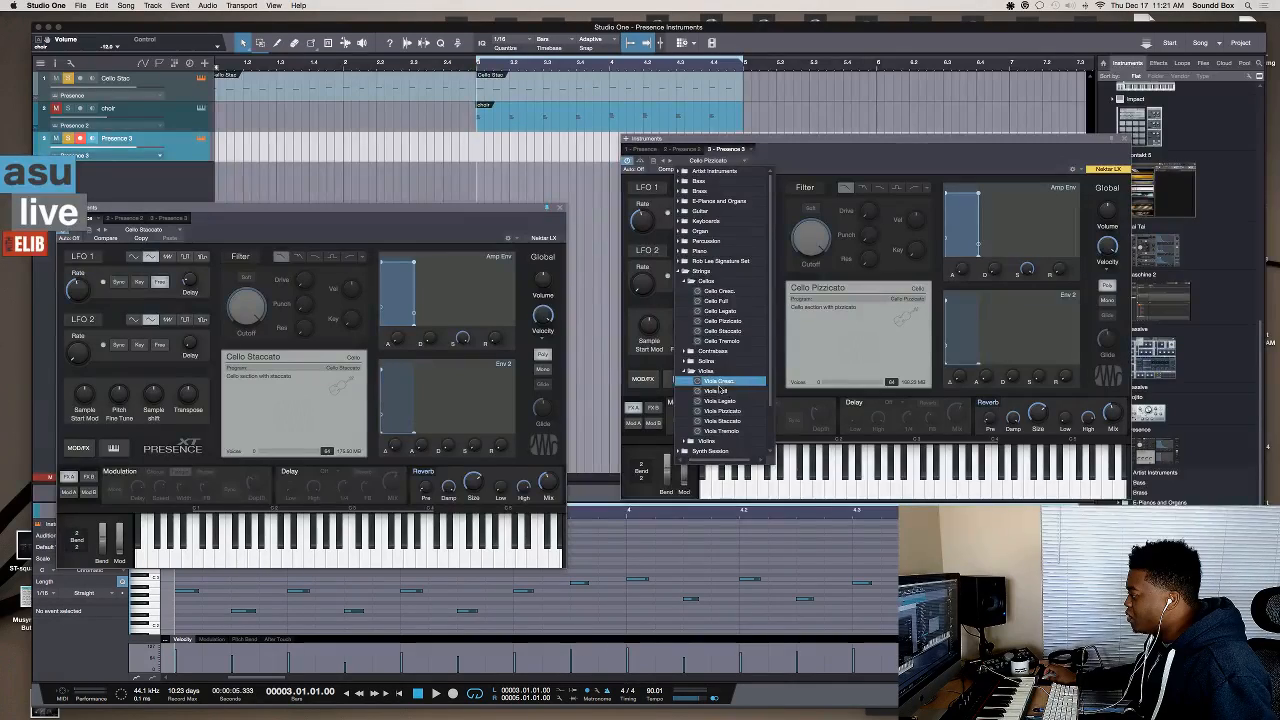
click(720, 411)
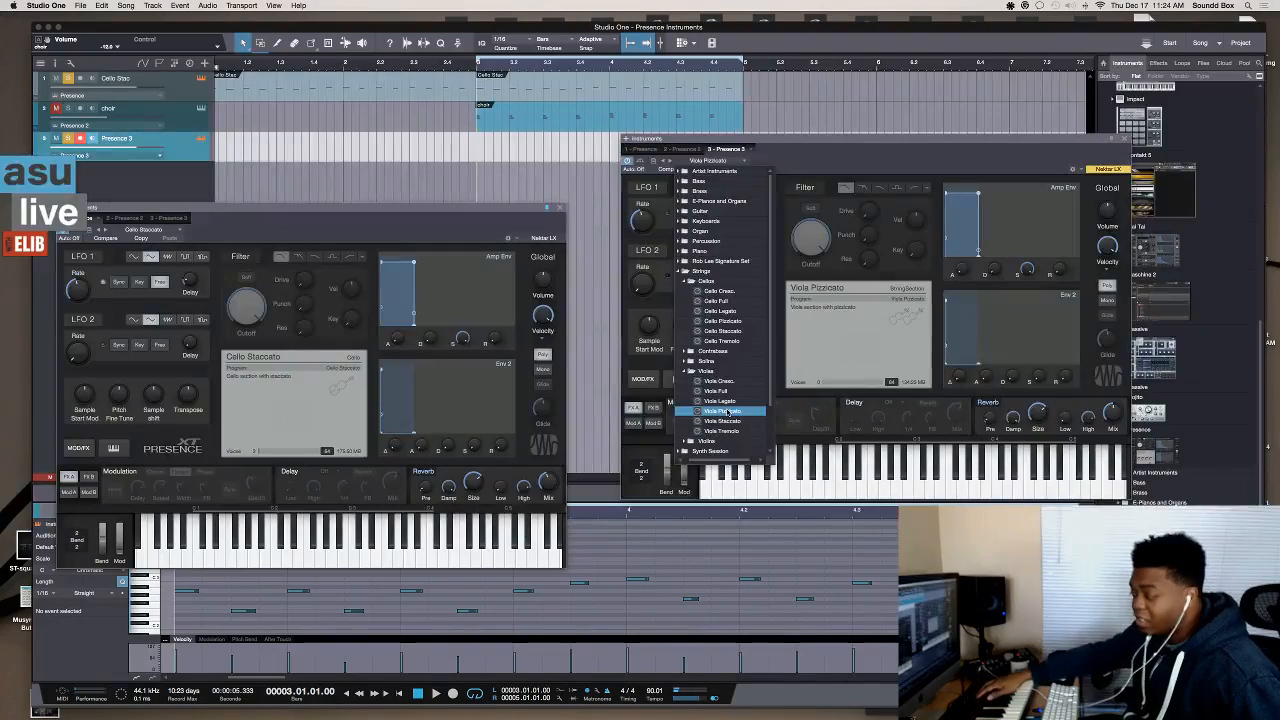
- Play the loop and try to record a Viola Pizzicato part on the Presence 3 track, and stop the transport
key(space)
key(space)
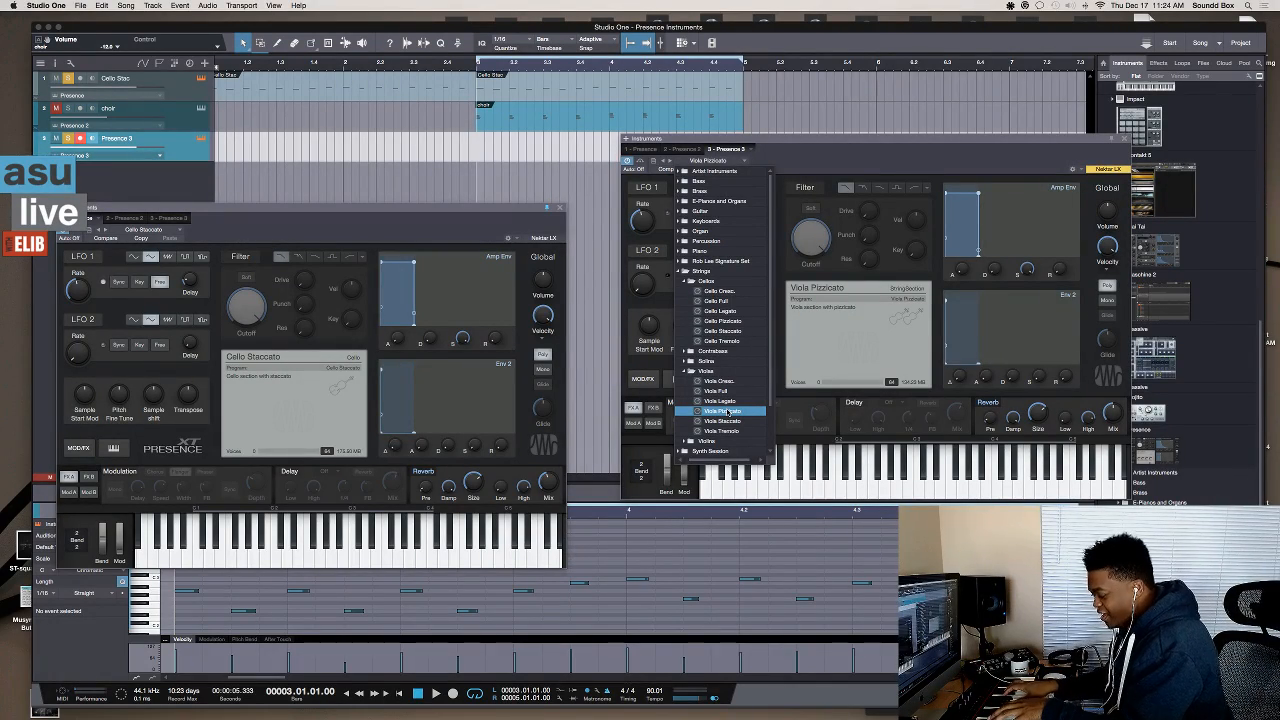
key(space)
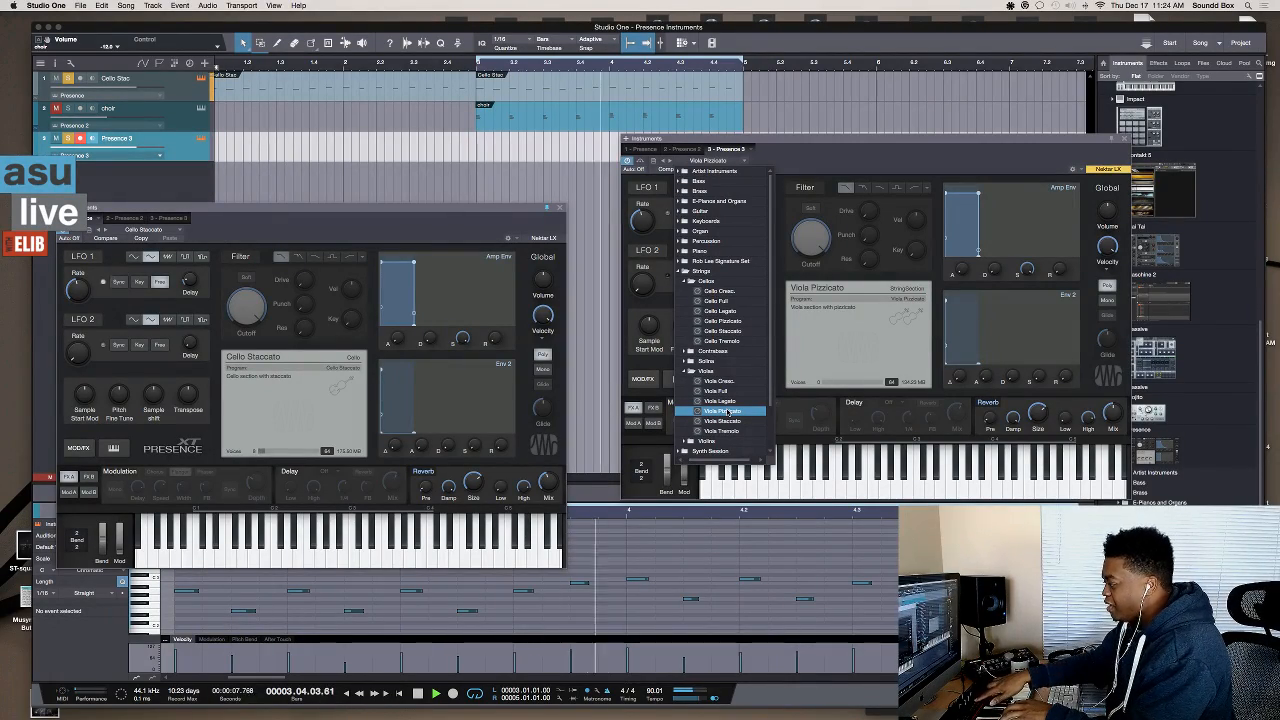
key(KP_Multiply)
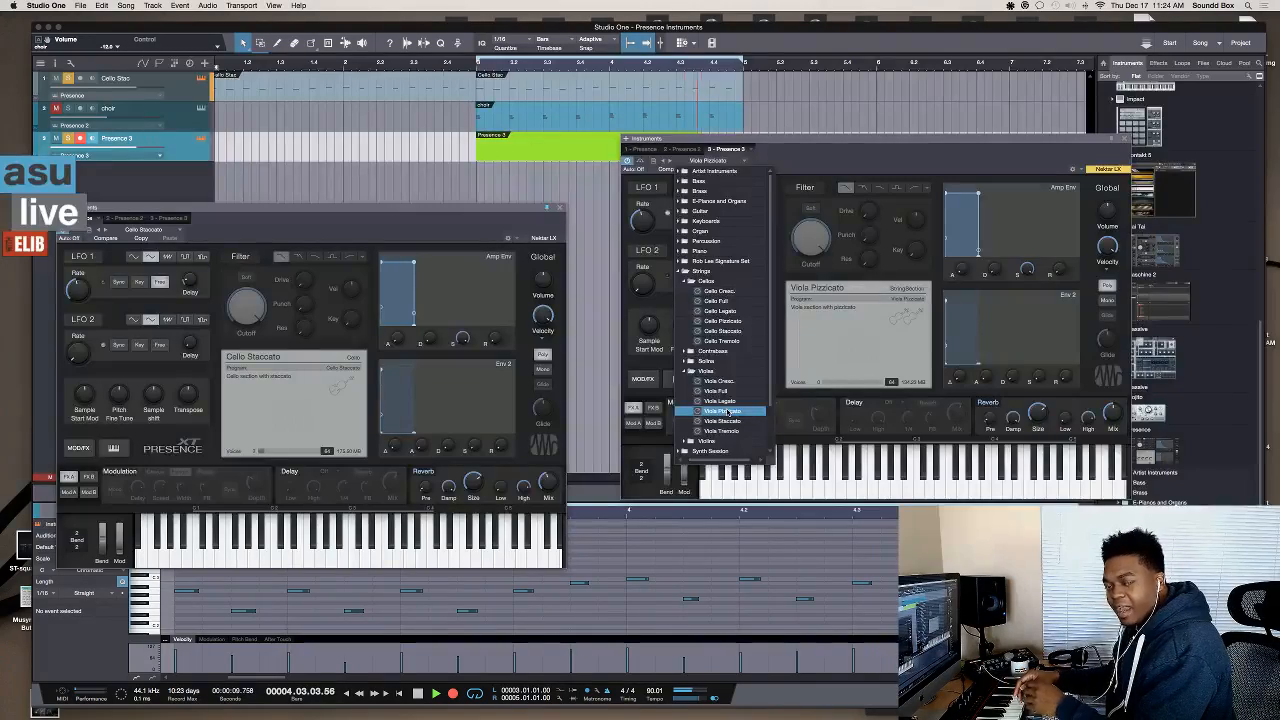
key(space)
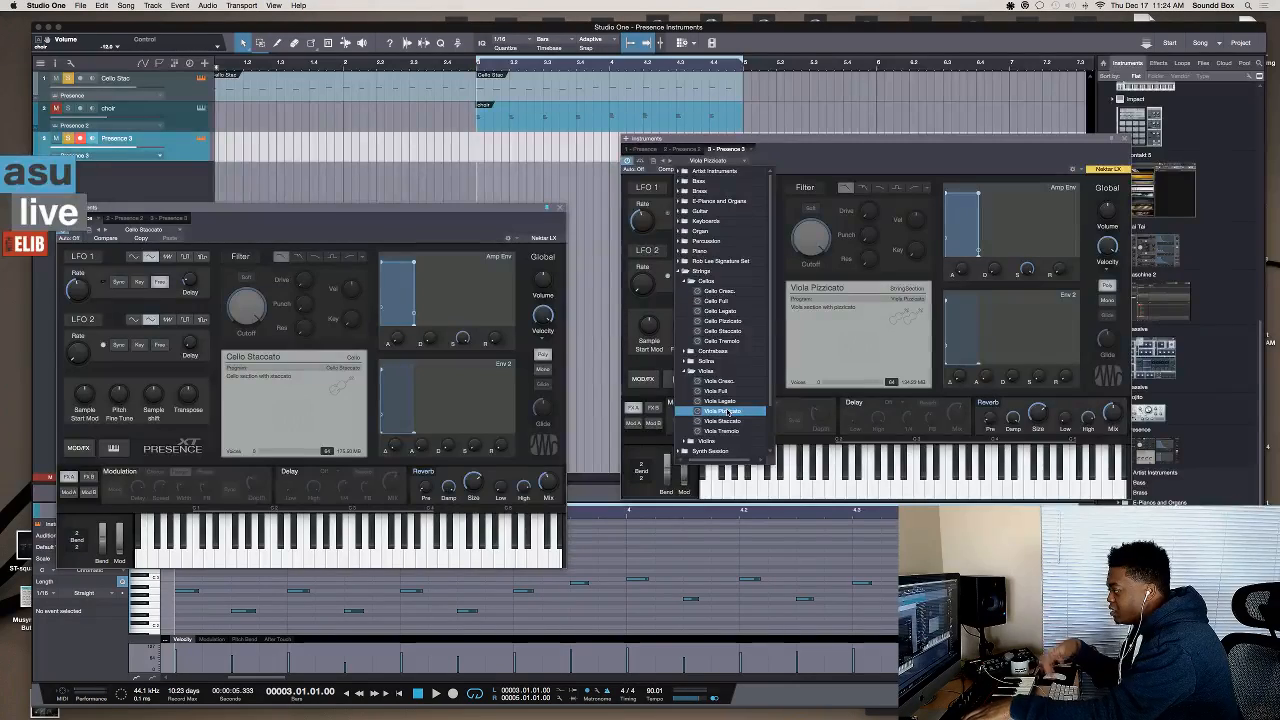
- Audition the Viola Staccato and Viola Tremolo presets and return to Viola Staccato
key(Down)
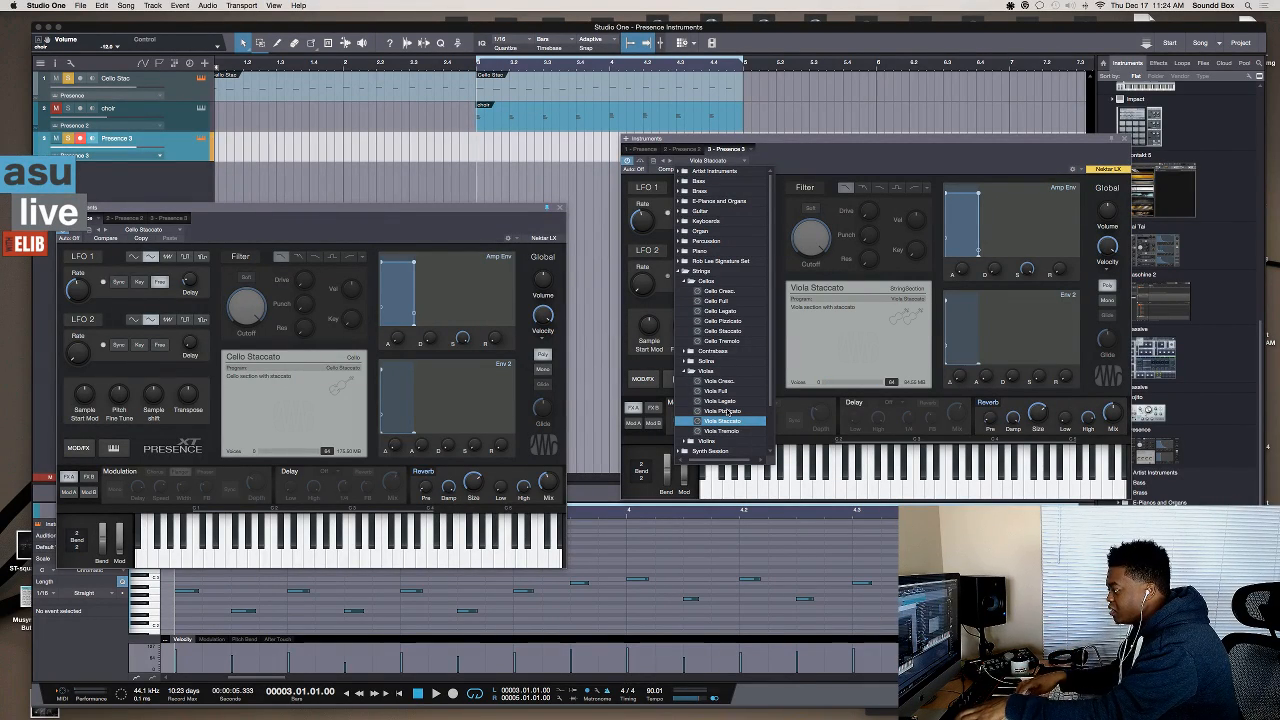
key(Down)
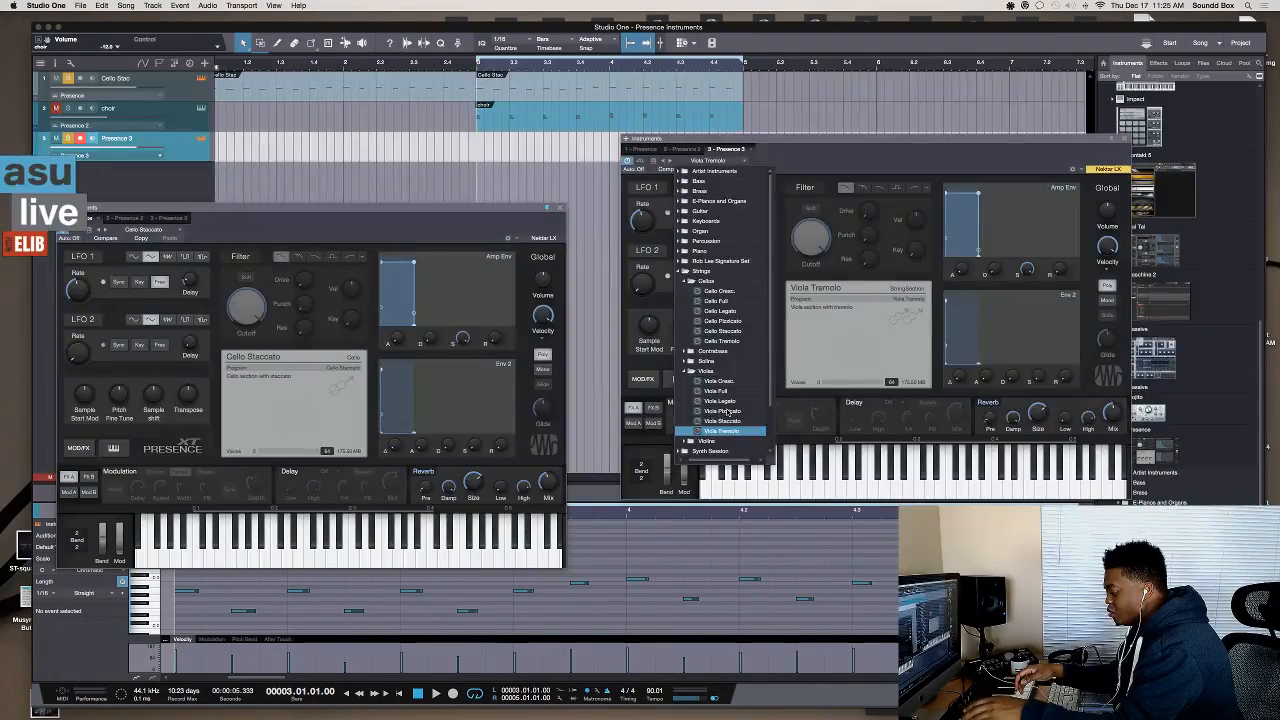
key(Up)
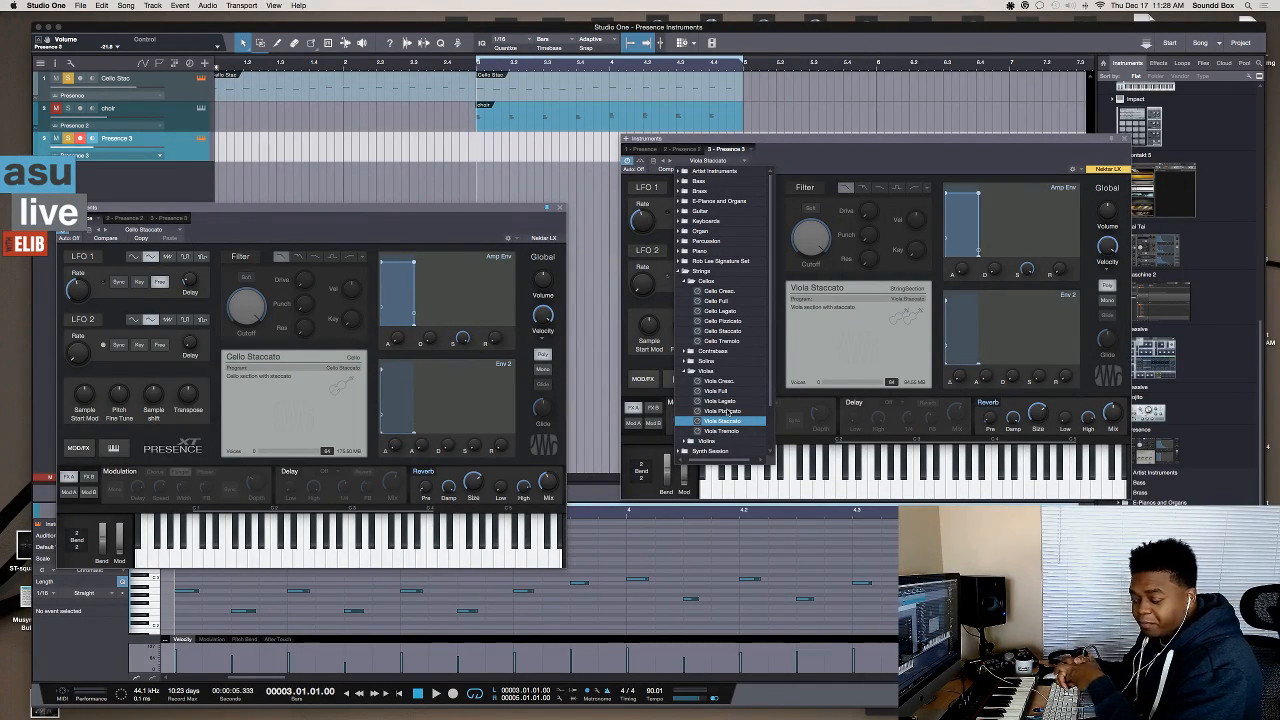
- Look through the remaining string presets, load Viola Tremolo into the third Presence instrument, and close the preset list
scroll(733, 400, down, 2)
click(727, 321)
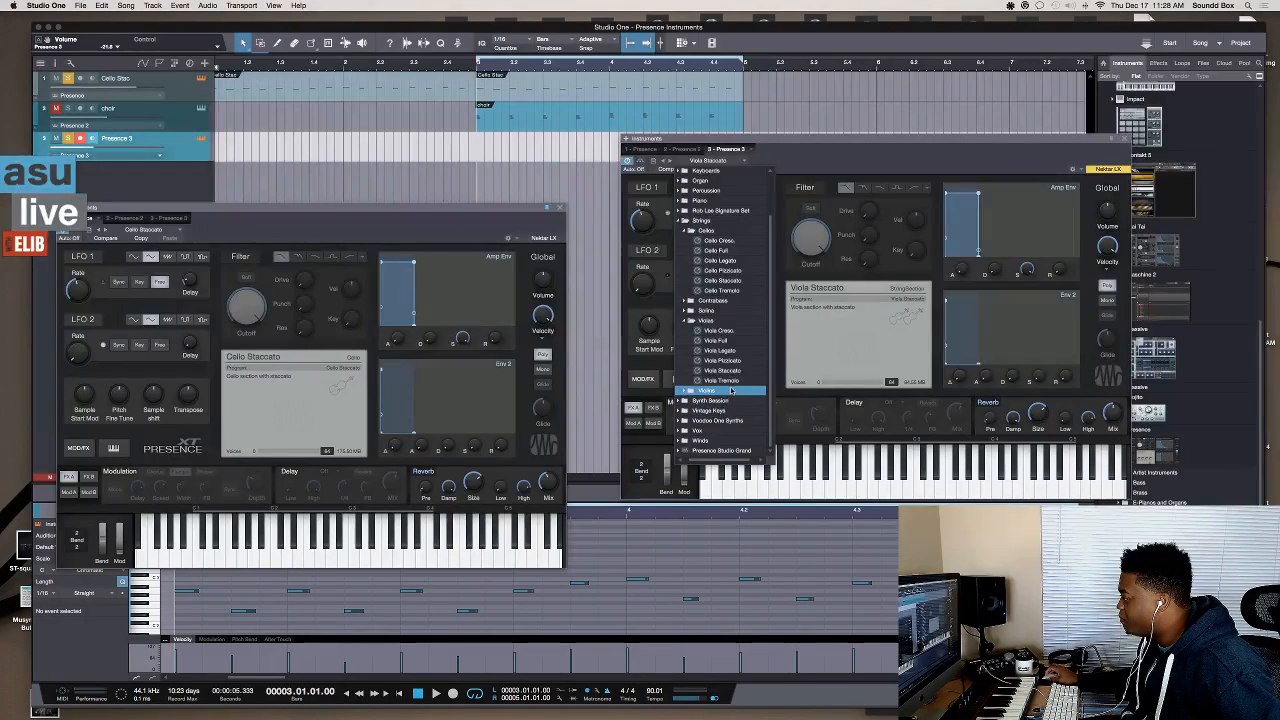
click(584, 172)
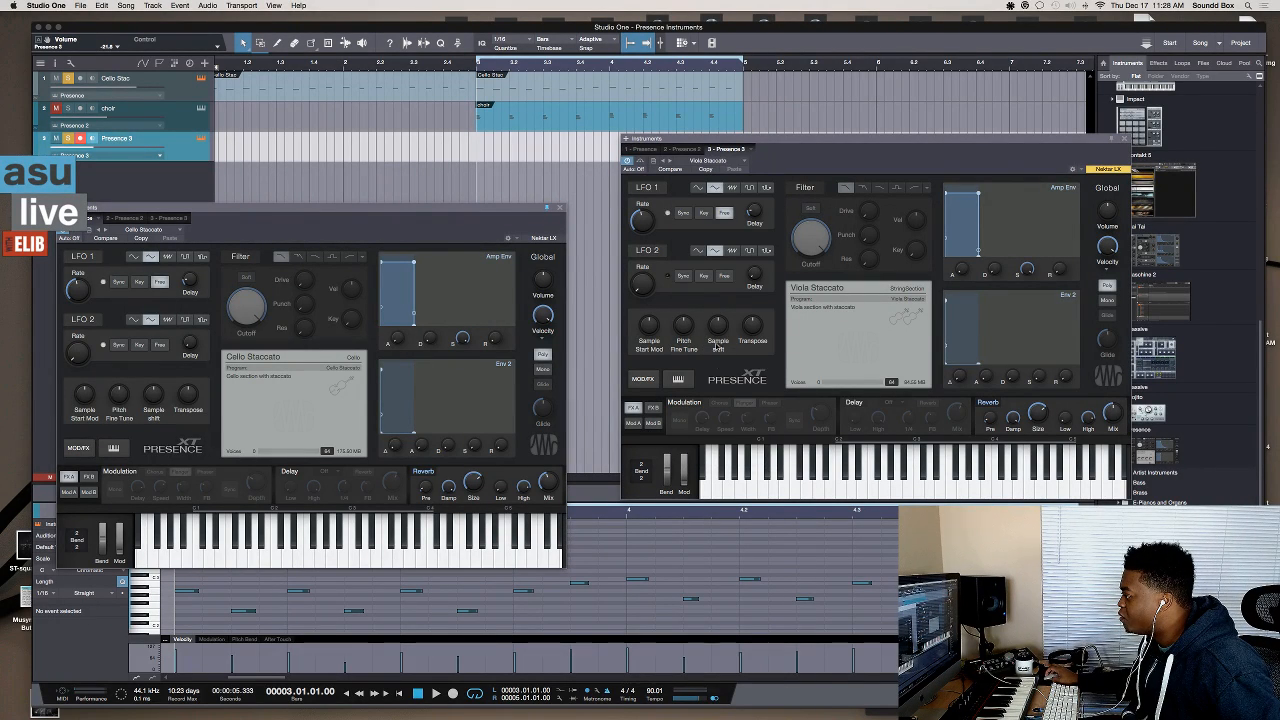
click(727, 162)
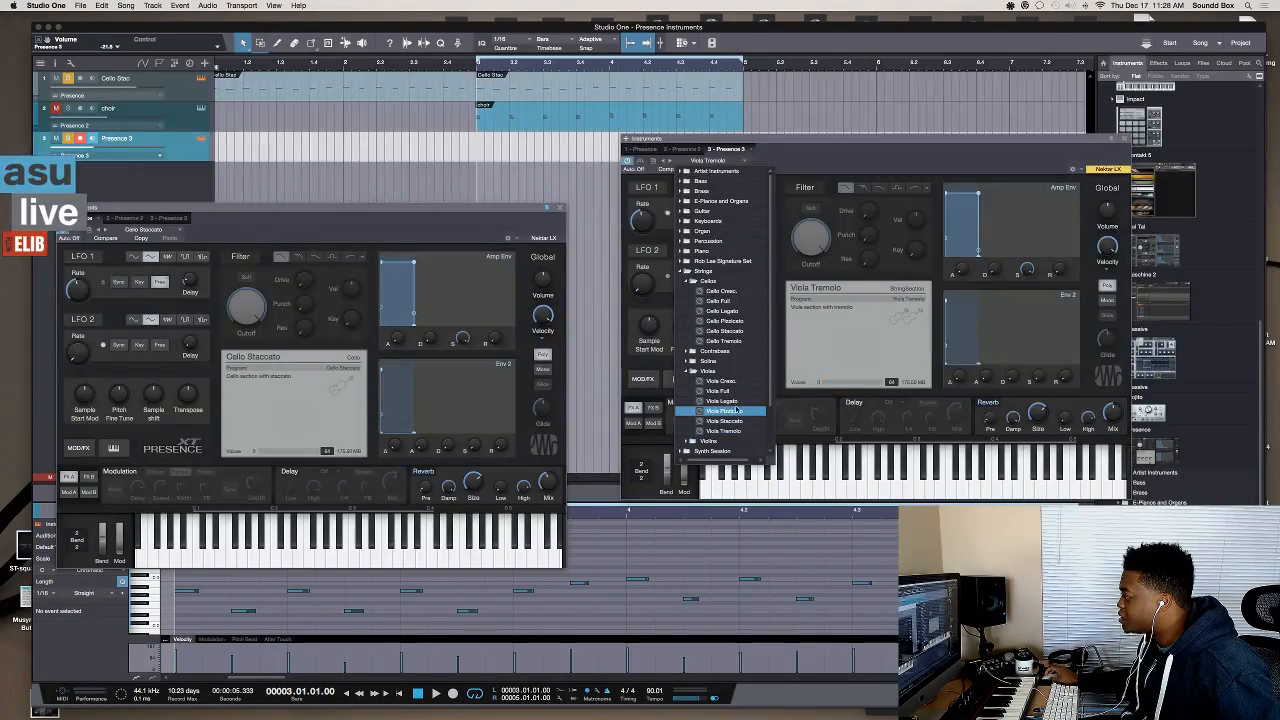
click(566, 208)
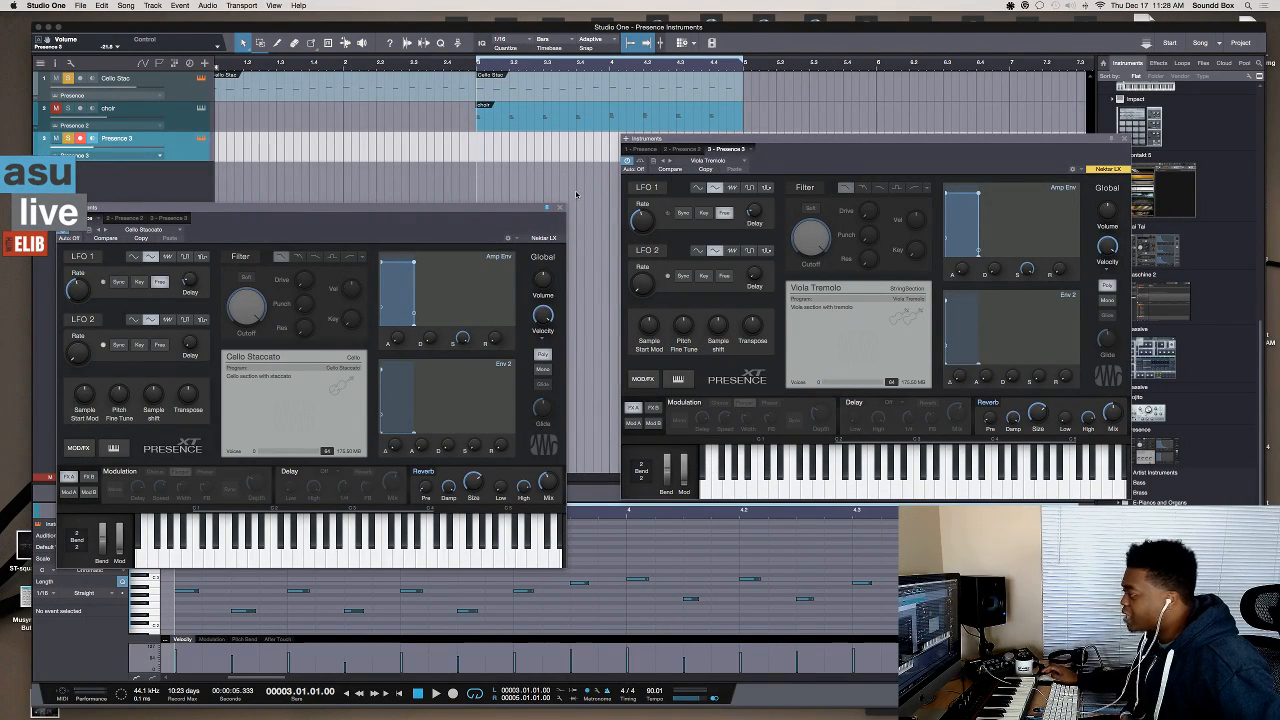
- Start loop playback and move the Viola Tremolo instrument window down, clear of the tracks and the instrument browser
key(space)
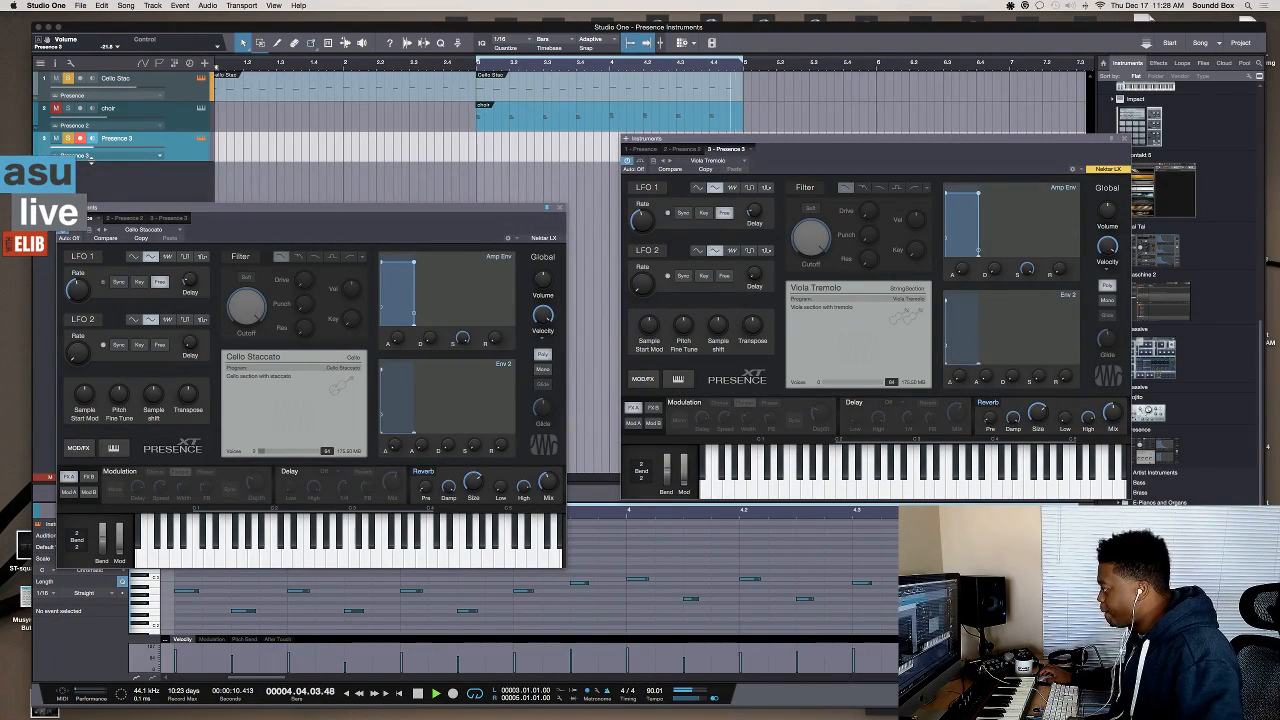
drag(850, 138, 861, 233)
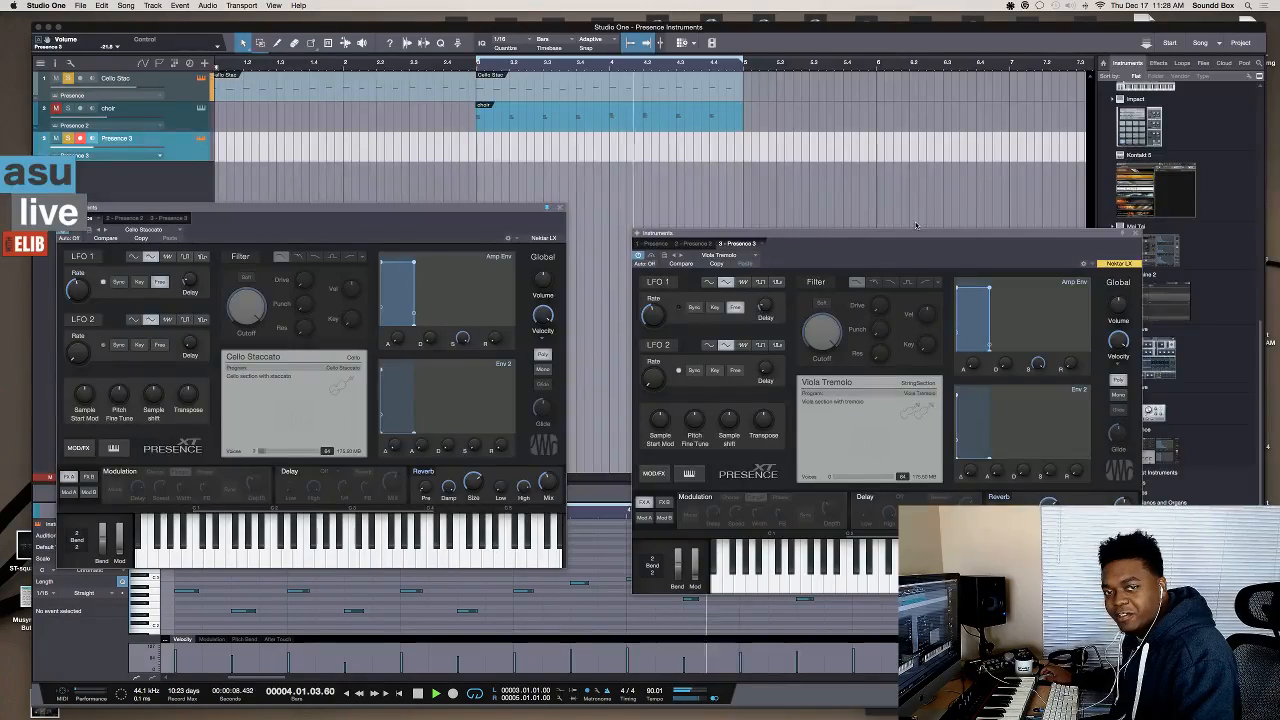
drag(881, 236, 791, 255)
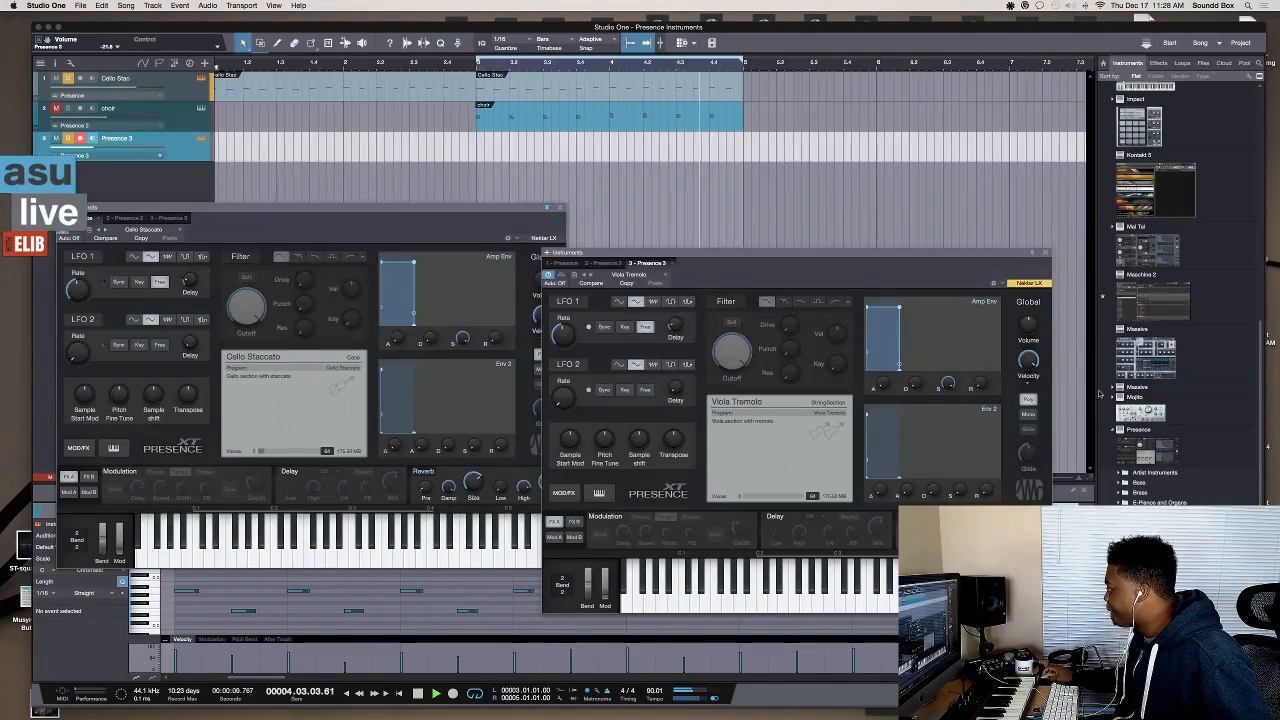
- Add Impact as a new track below Presence 3 and load its ELIB DRM KIT HARD preset
drag(1140, 120, 724, 198)
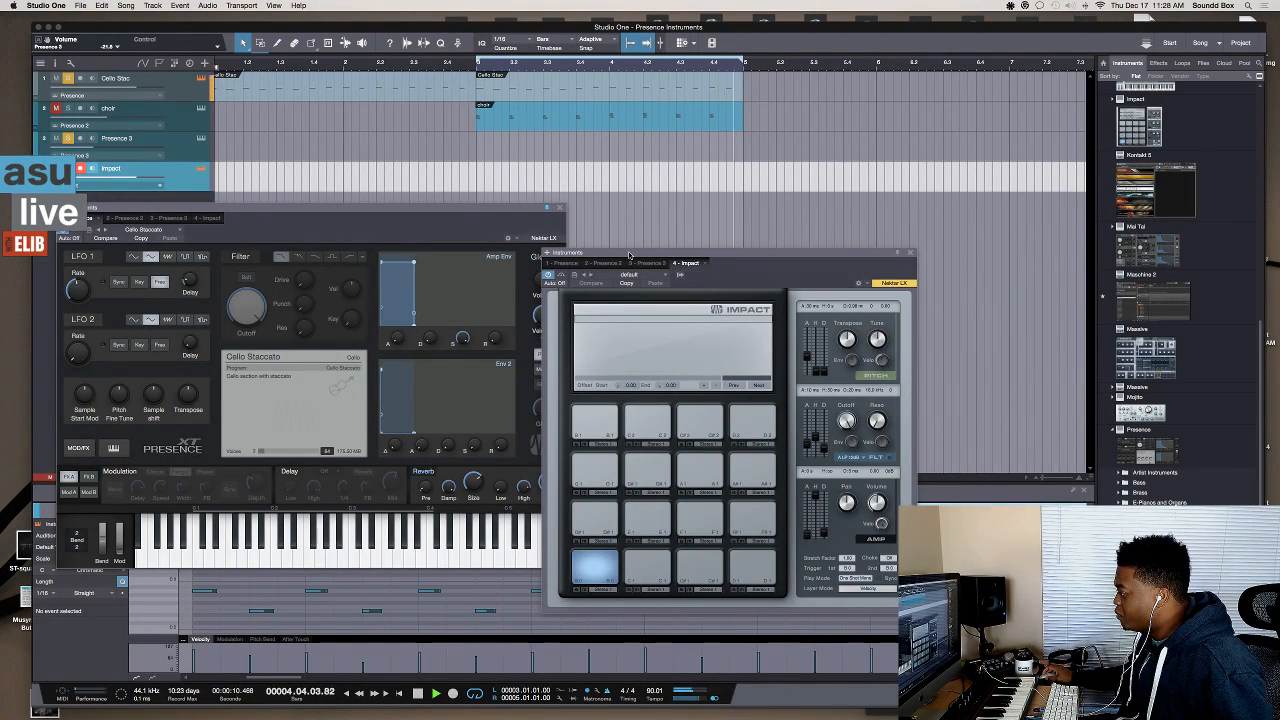
drag(669, 253, 791, 205)
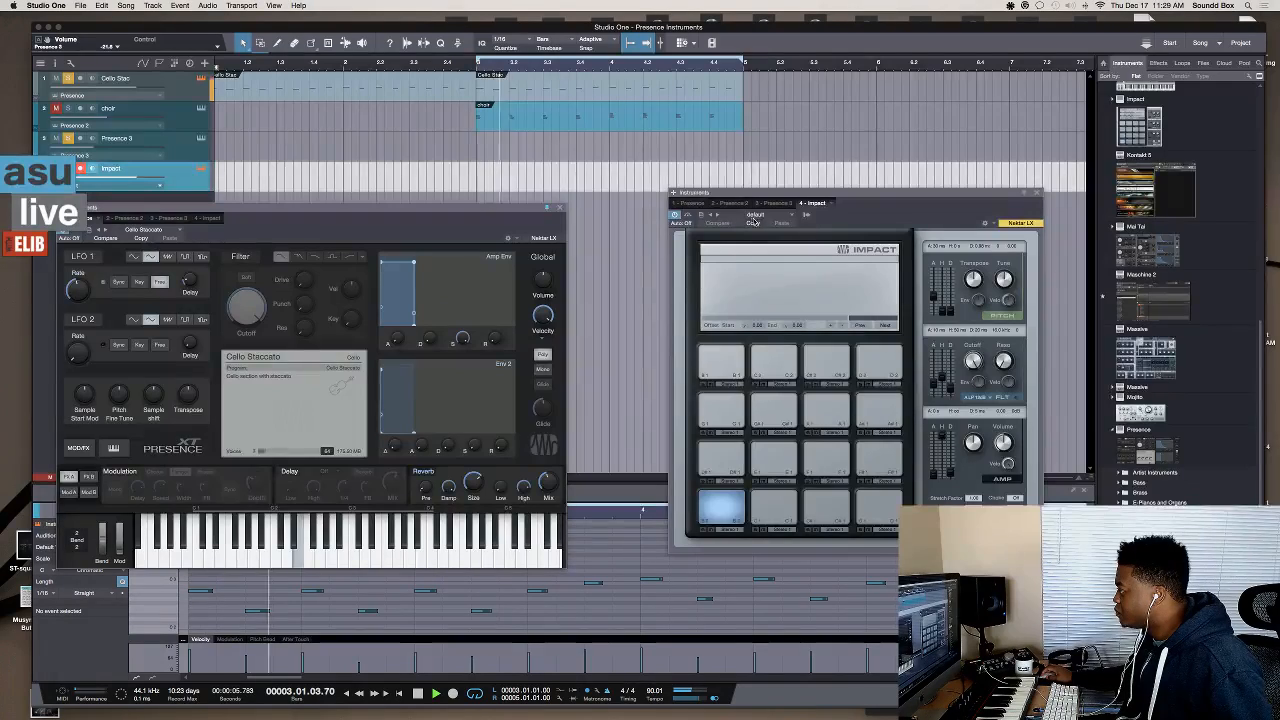
click(755, 214)
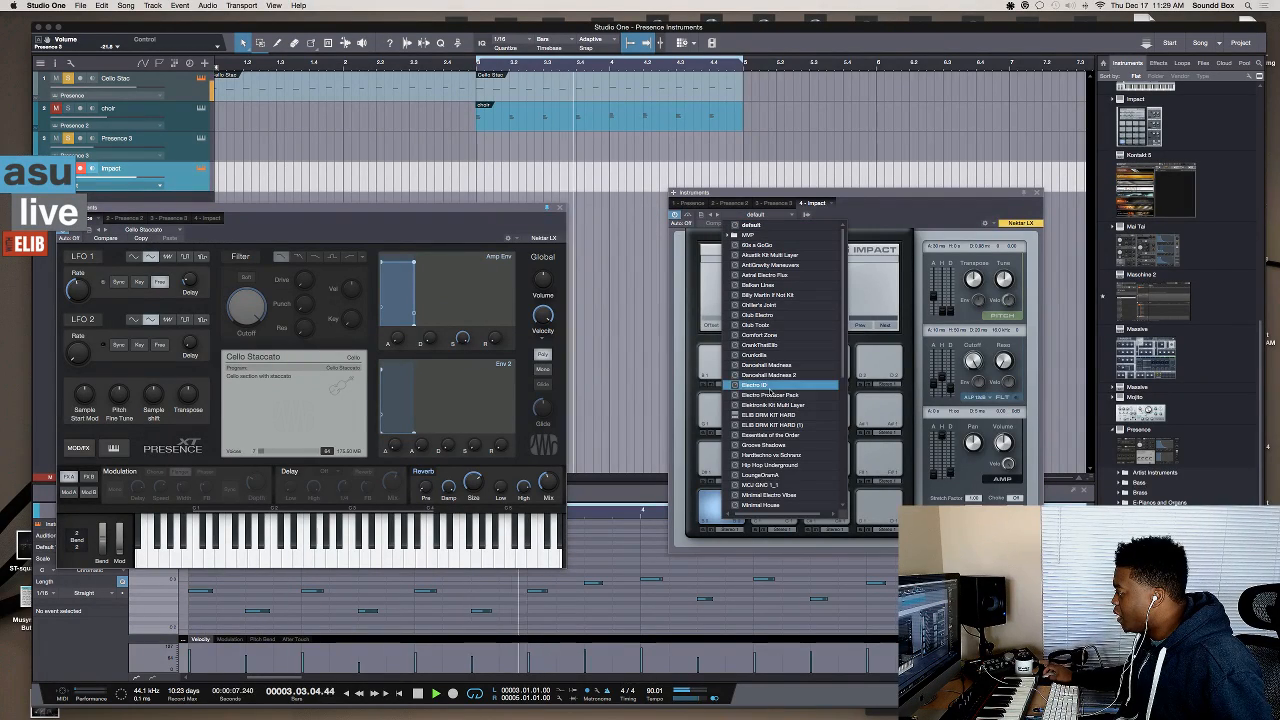
click(773, 414)
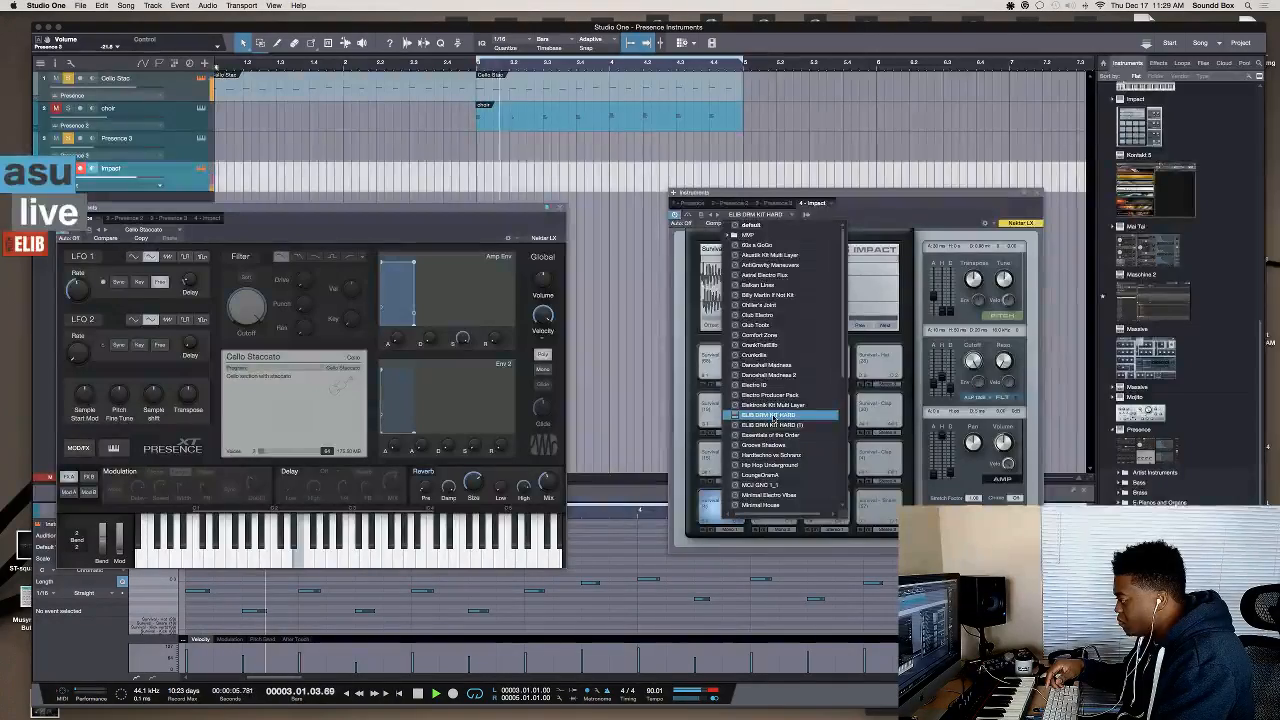
click(120, 181)
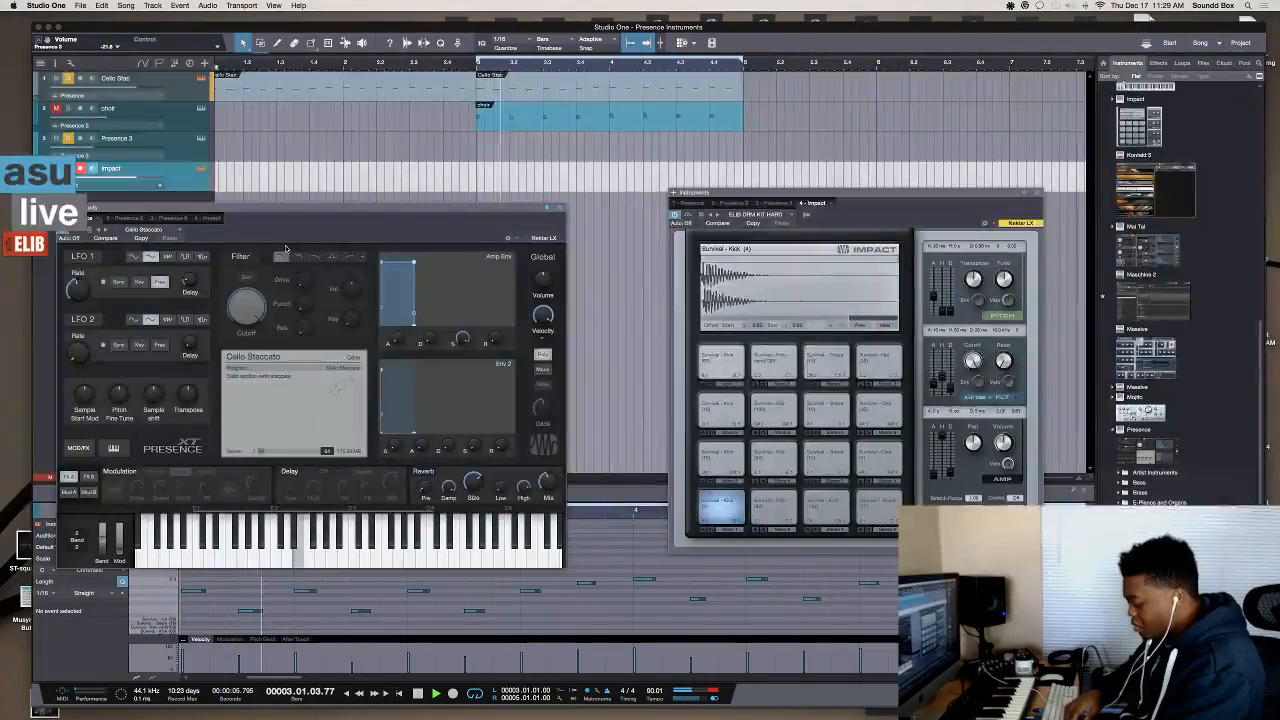
- Show the mixing console and close all open instrument windows
key(F3)
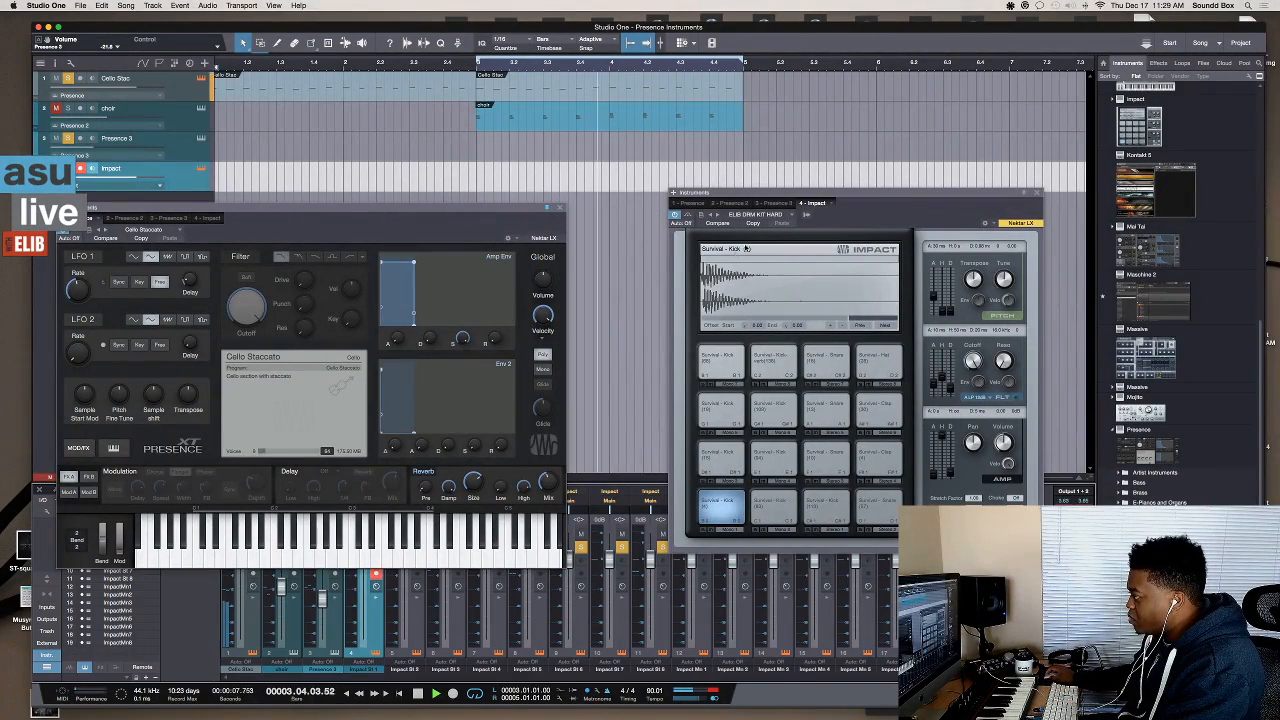
key(F3)
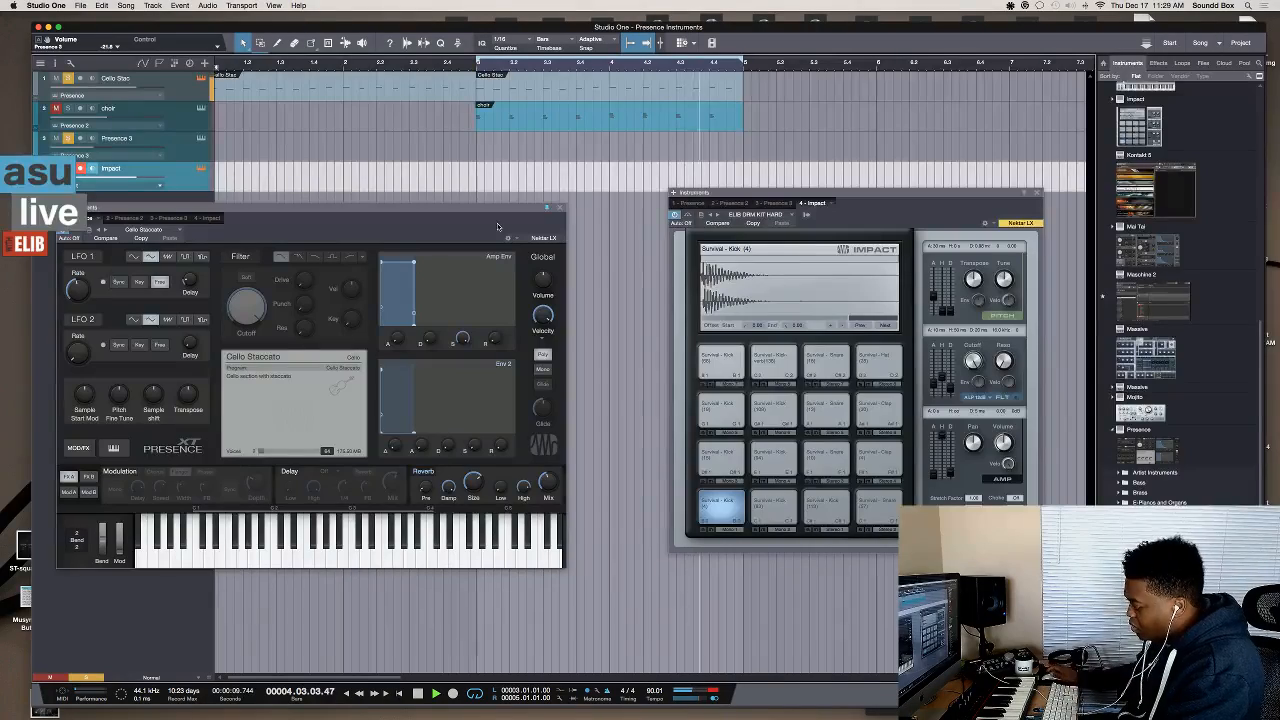
key(F3)
key(alt+c)
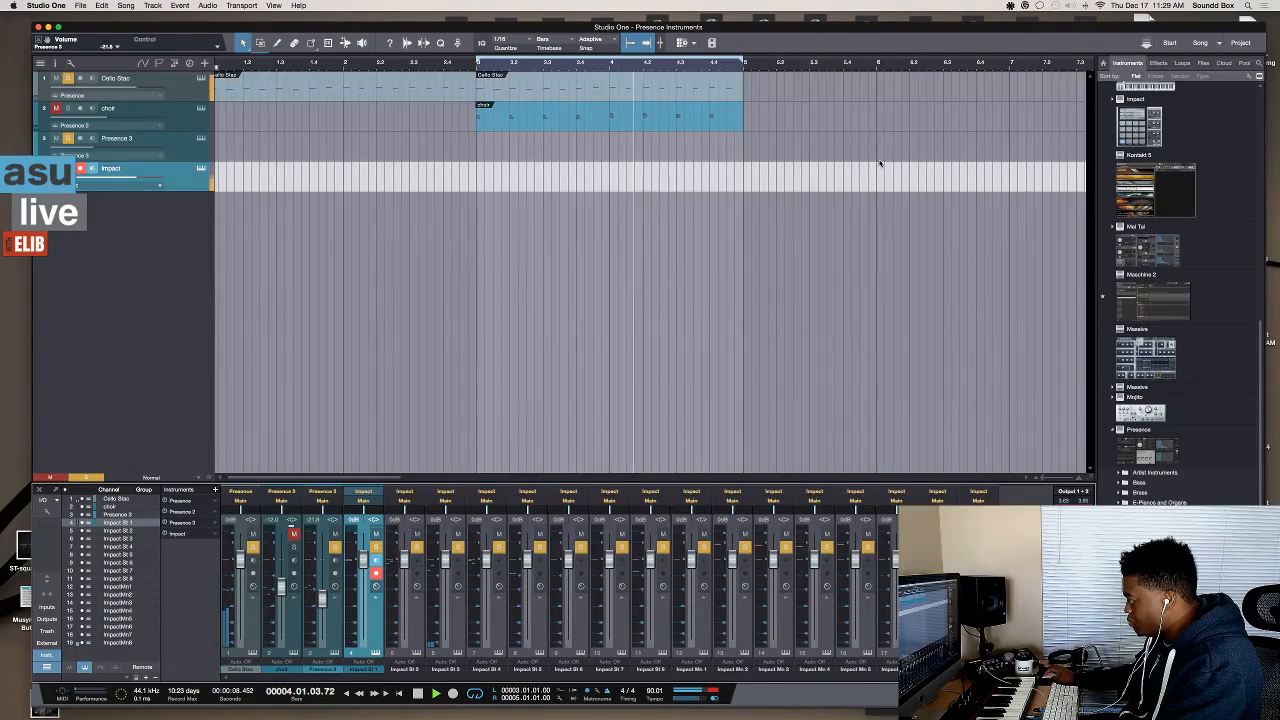
- Select the Impact output channels from Impact St 2 to the last mono output and lower their volume together to about -8.4 dB
click(120, 643)
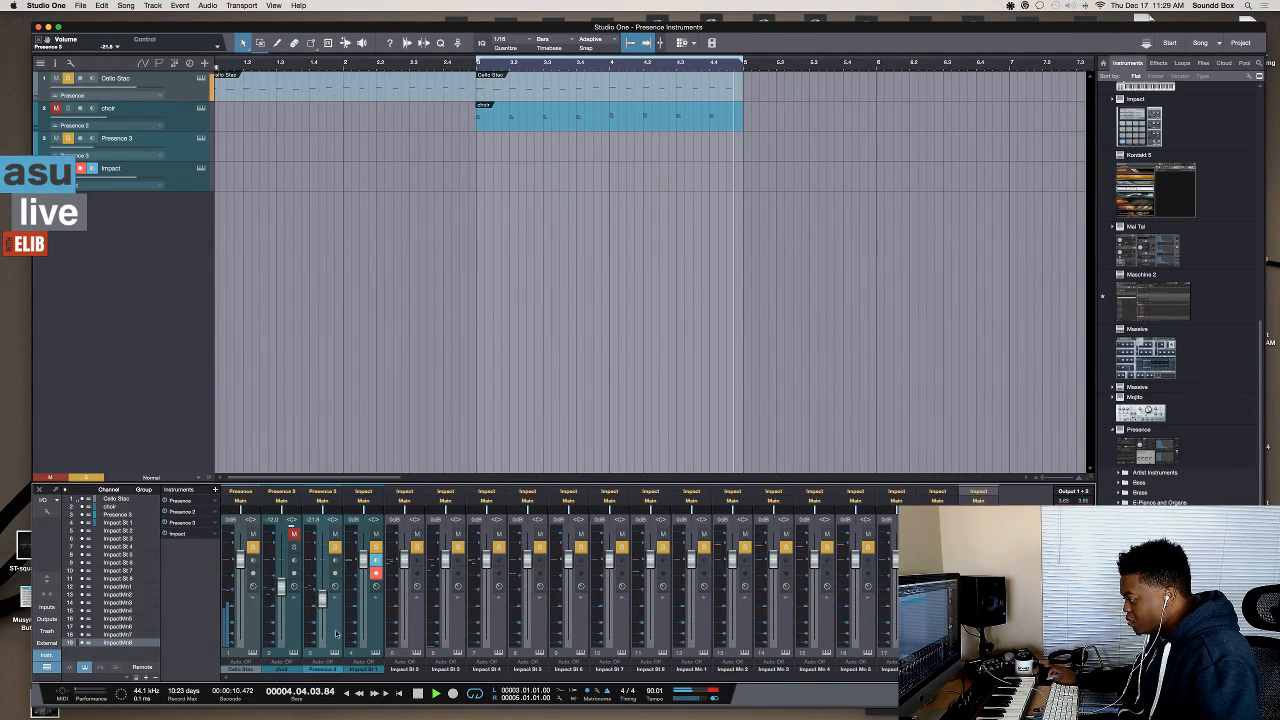
shift+click(418, 629)
drag(403, 560, 402, 582)
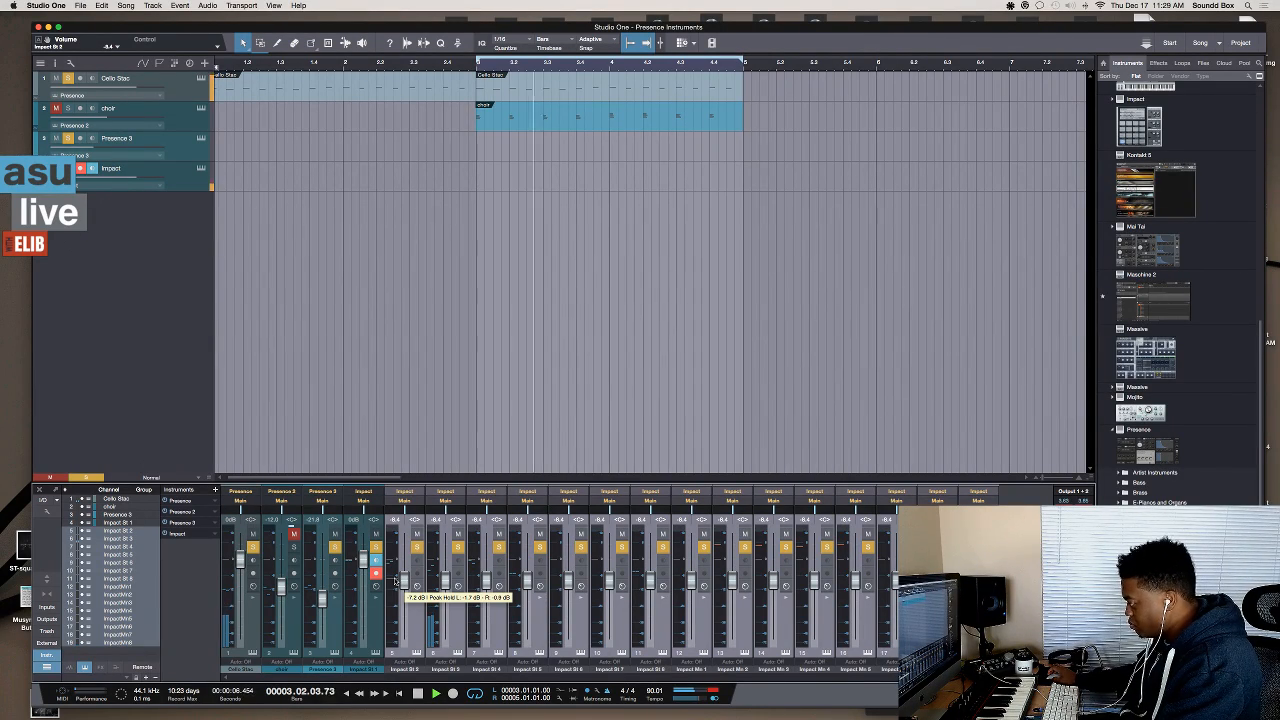
- Record a drum pattern on the Impact track within the loop from bar 3 to bar 5, and end recording while playback continues
key(KP_Multiply)
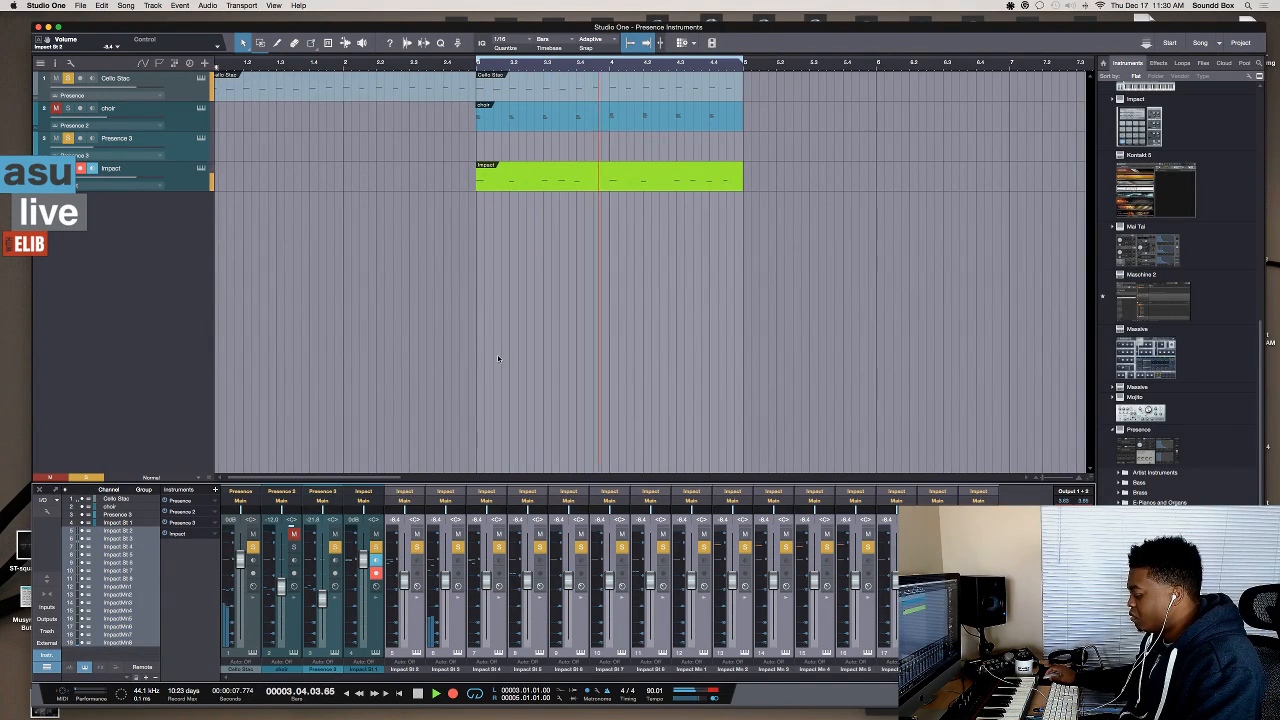
key(KP_Multiply)
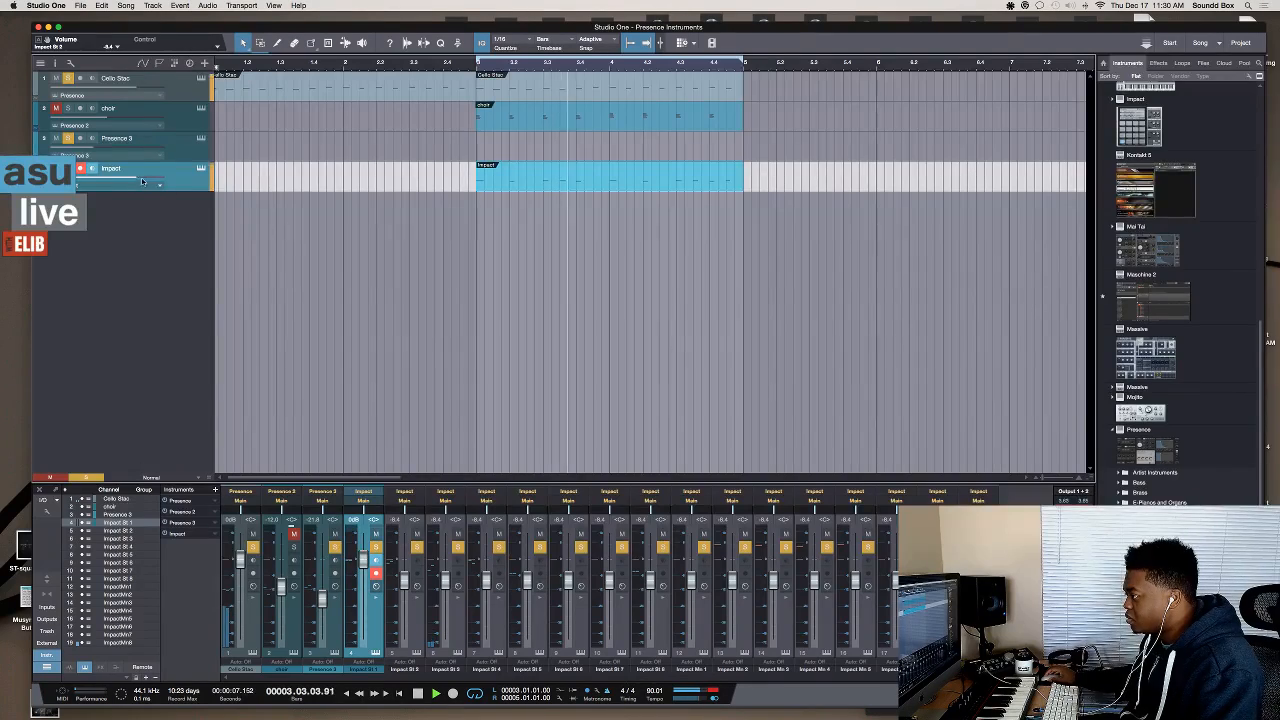
- Pan the Impact Mn 6 output left to about L47 and record another pass on the Impact track
drag(978, 580, 978, 584)
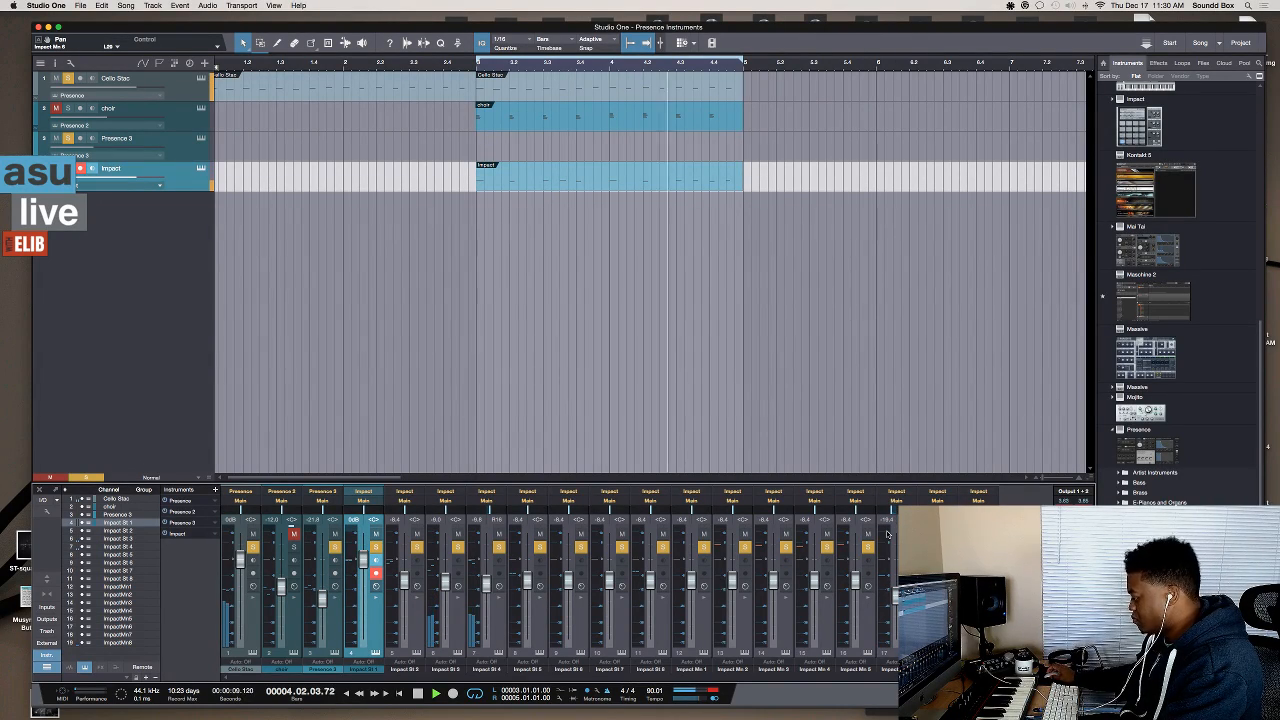
key(KP_Multiply)
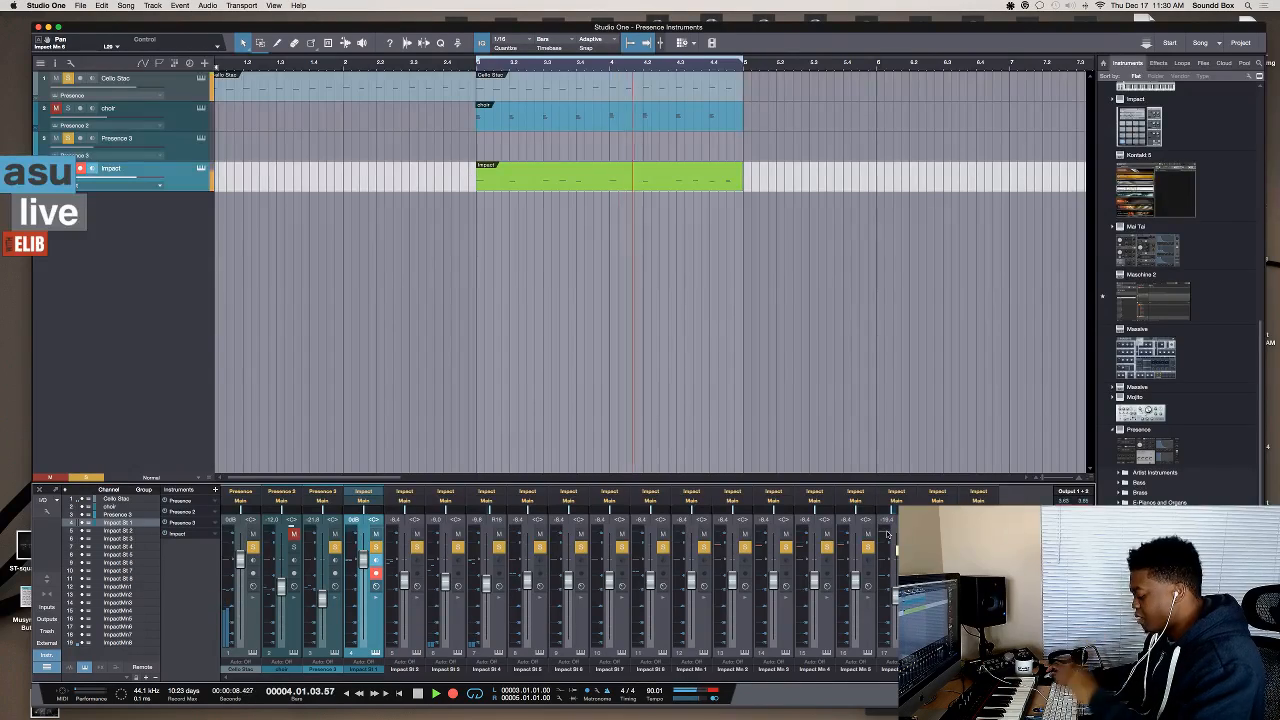
key(KP_Multiply)
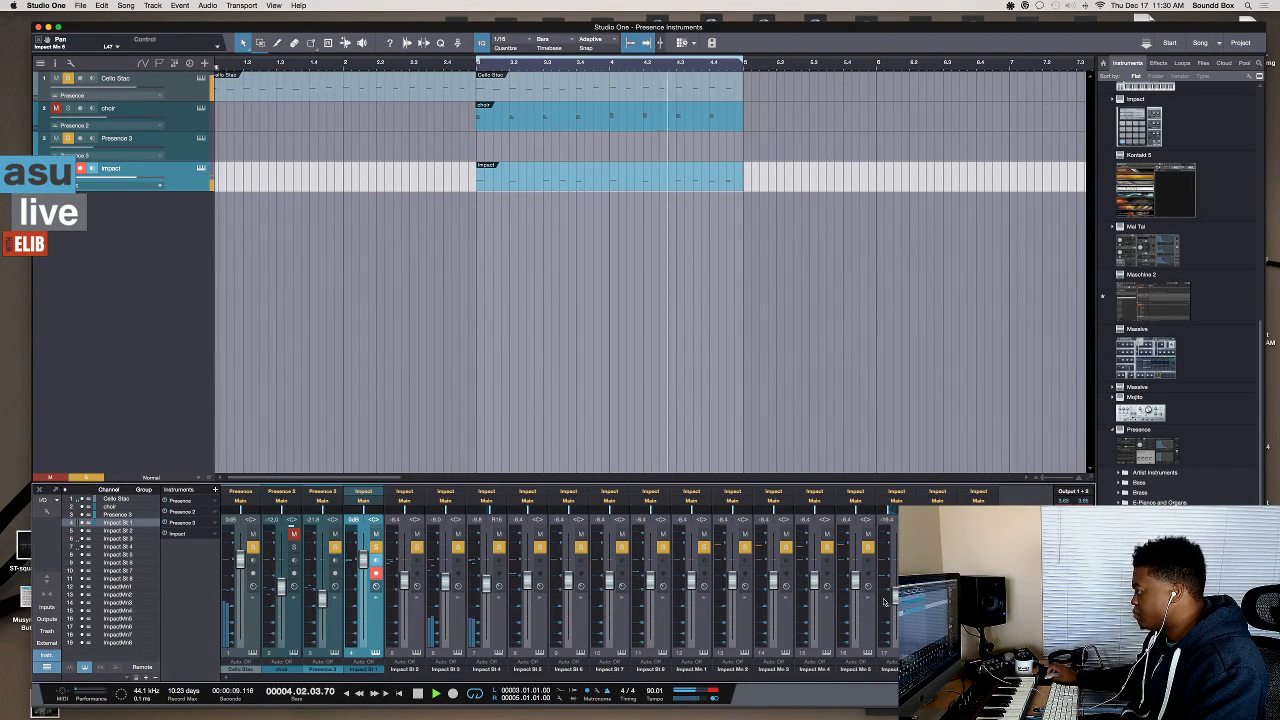
- Set the Impact Mn 6 output's volume to about -14.8 dB and stop playback
drag(896, 598, 896, 606)
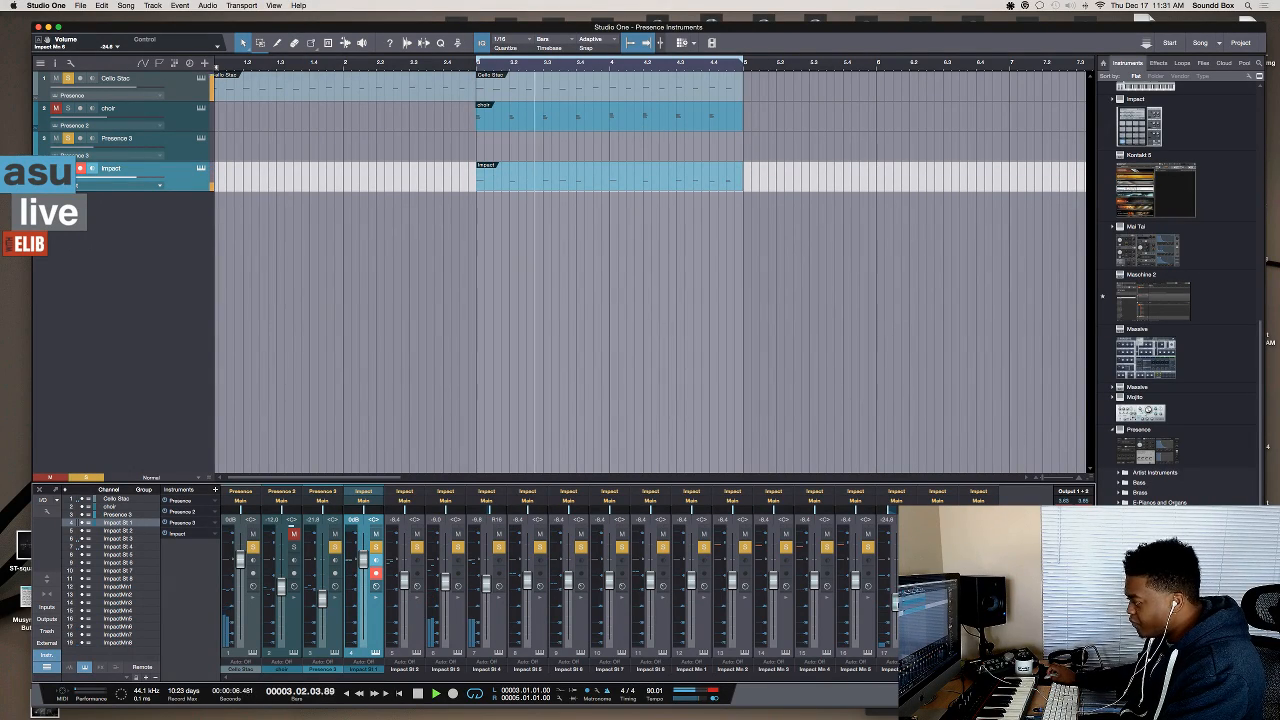
drag(896, 604, 895, 594)
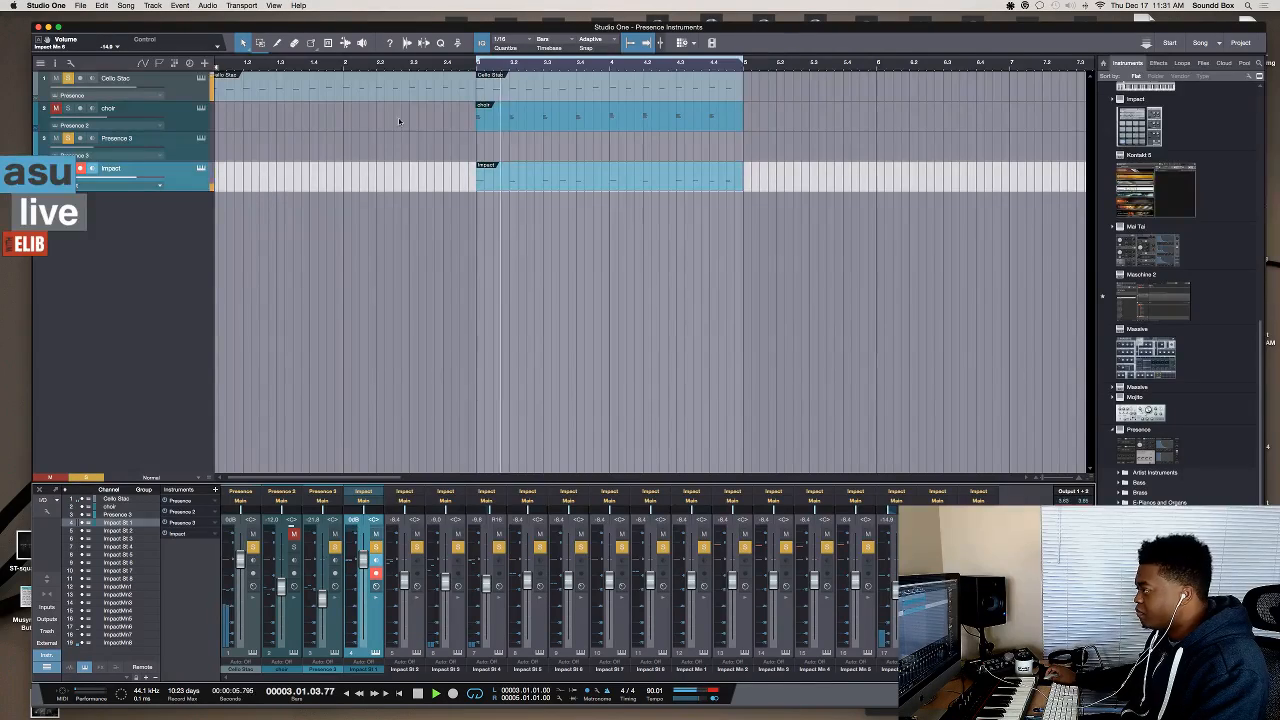
key(space)
- Move the Impact drum event from bar 3 so that it starts at bar 5
drag(514, 210, 576, 83)
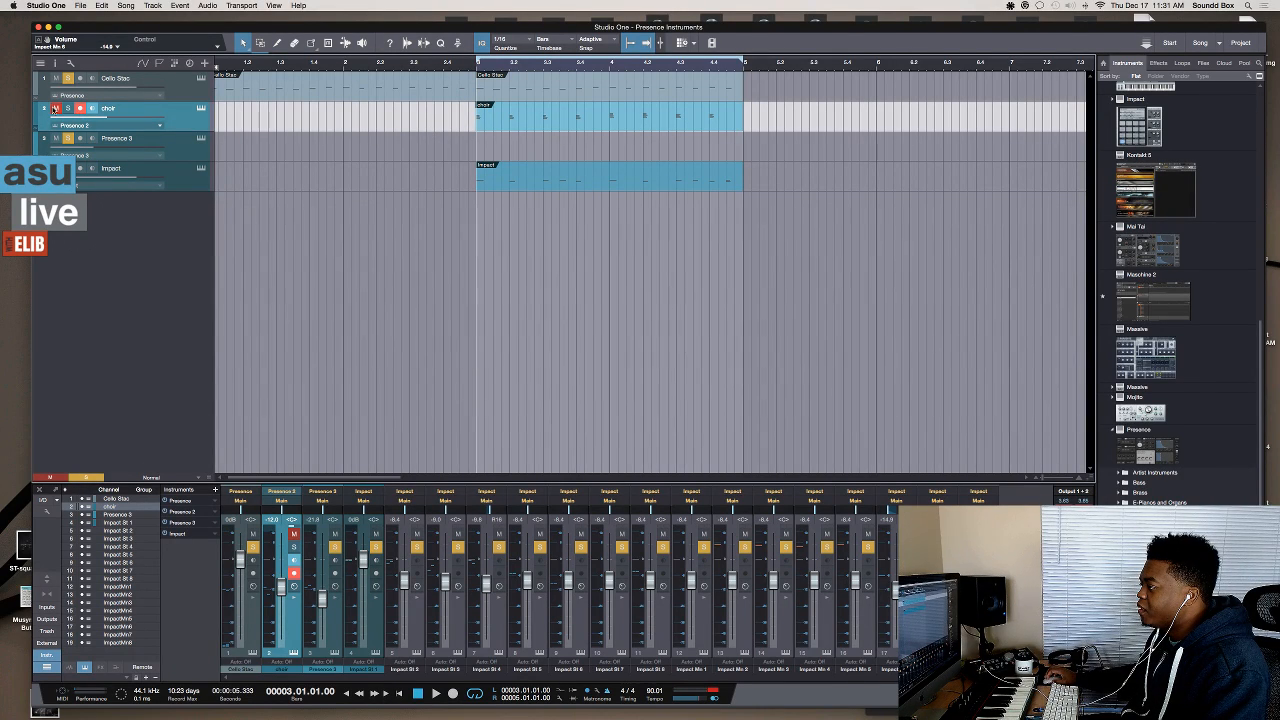
drag(501, 180, 771, 177)
scroll(620, 193, right, 4)
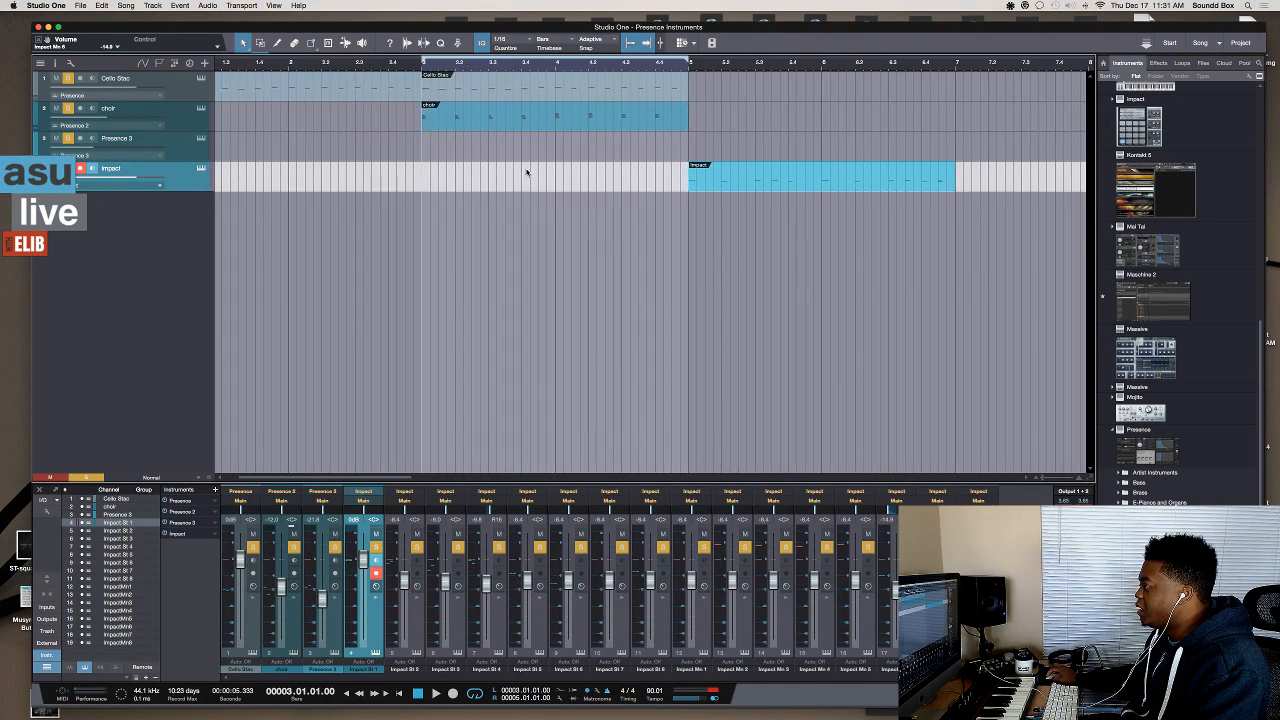
- Duplicate the Cello Stac and choir events at bar 3 so that the copies start at bar 5
click(541, 105)
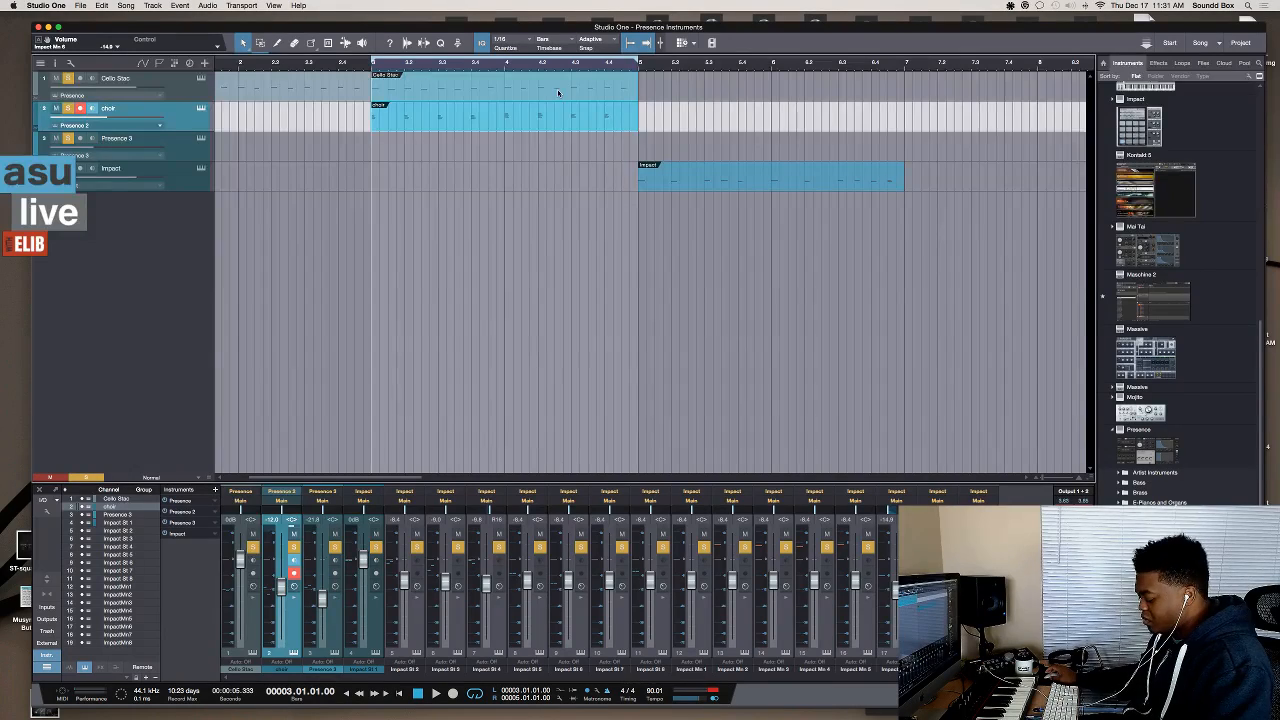
key(d)
drag(846, 87, 711, 88)
click(726, 148)
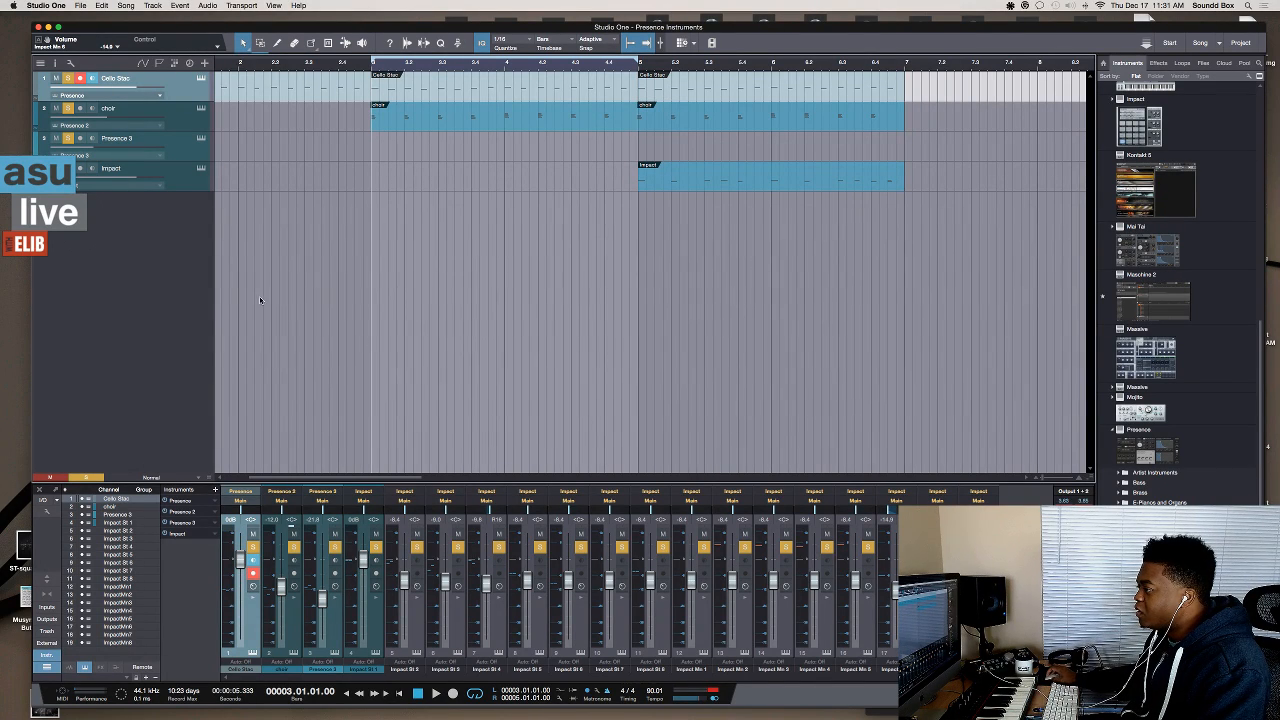
- Play back the section from bar 3, unmute the Cello Stac track and play the section again
scroll(285, 238, right, 2)
scroll(285, 238, left, 2)
key(space)
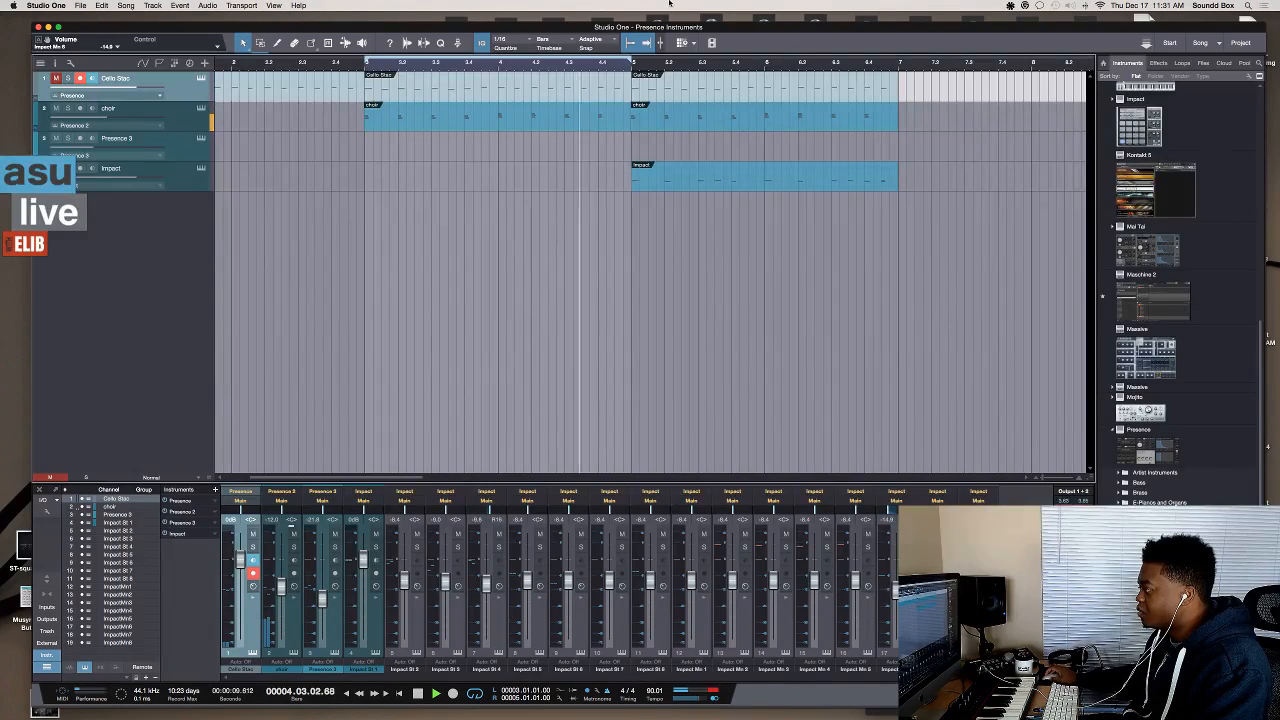
key(space)
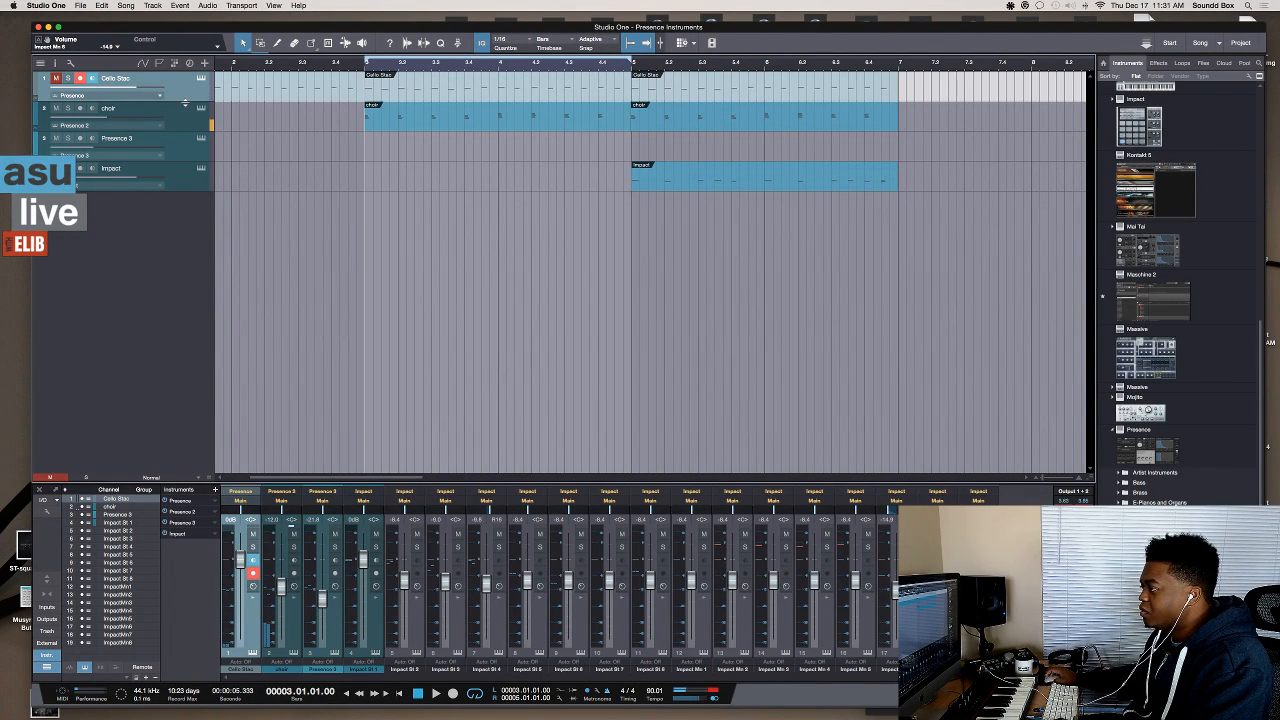
click(55, 77)
key(space)
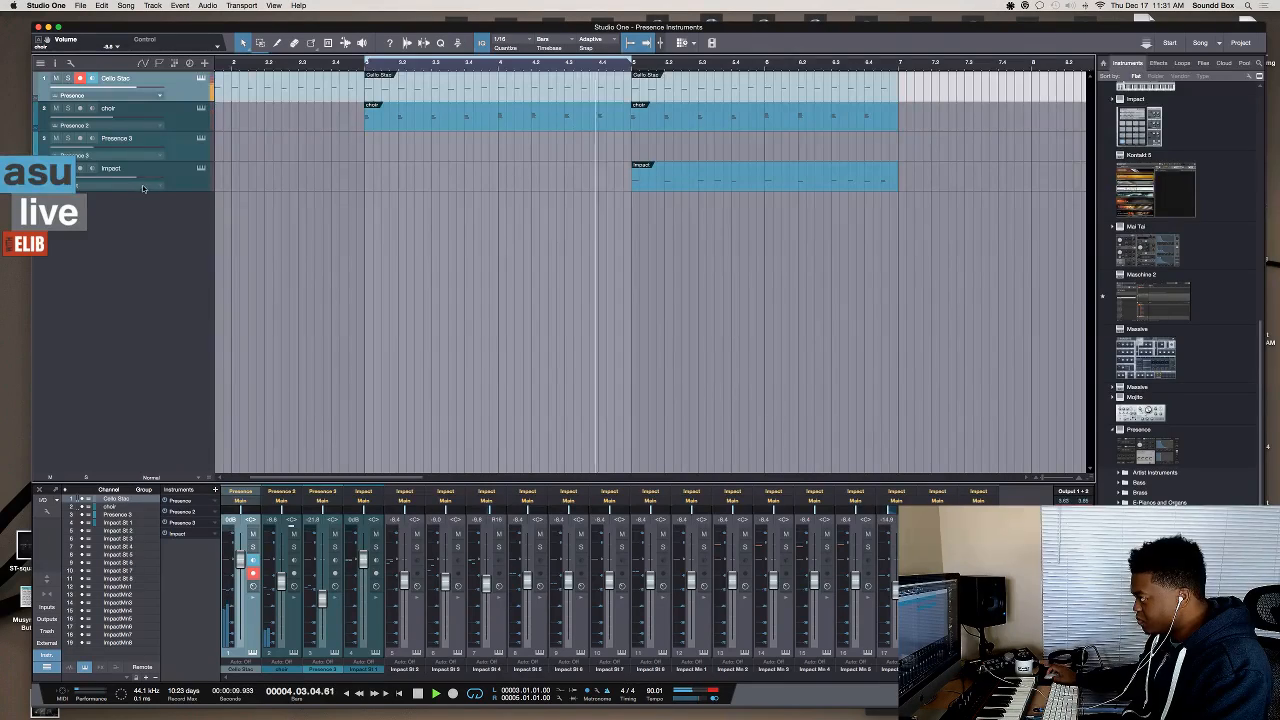
key(space)
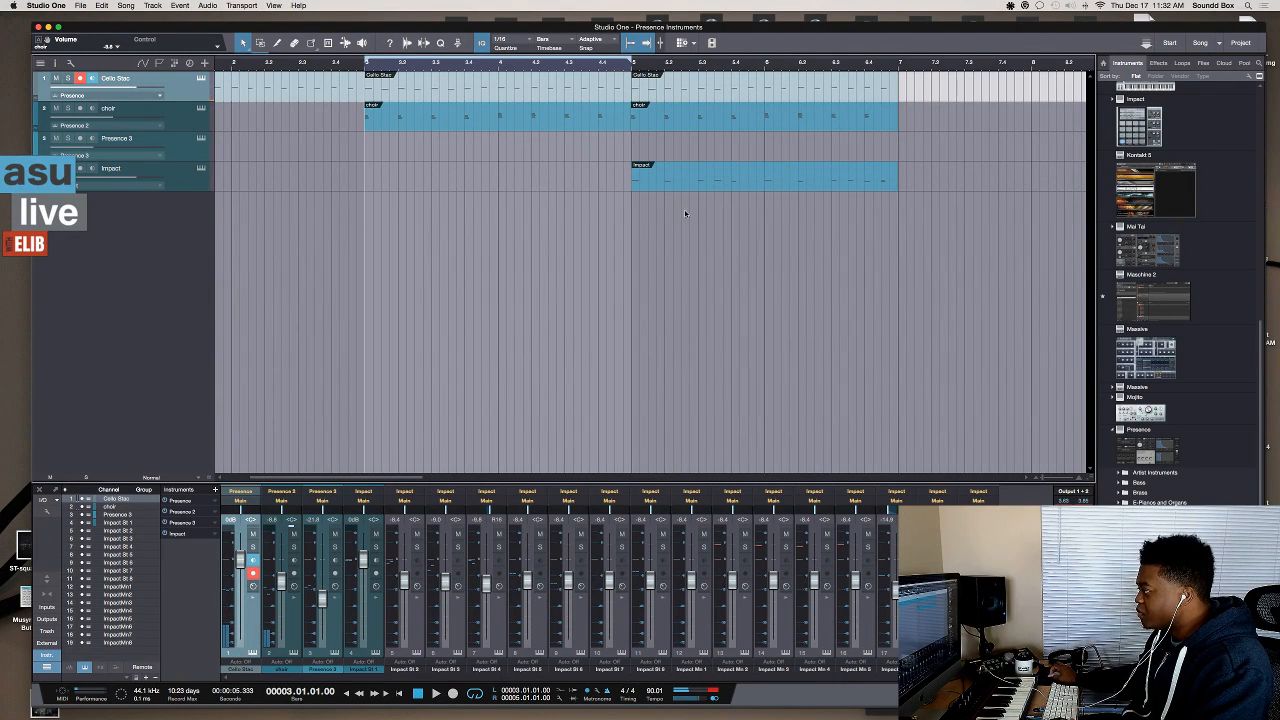
- Move the Cello Stac, choir and Impact events at bar 5 together so that they start at bar 7
key(Down)
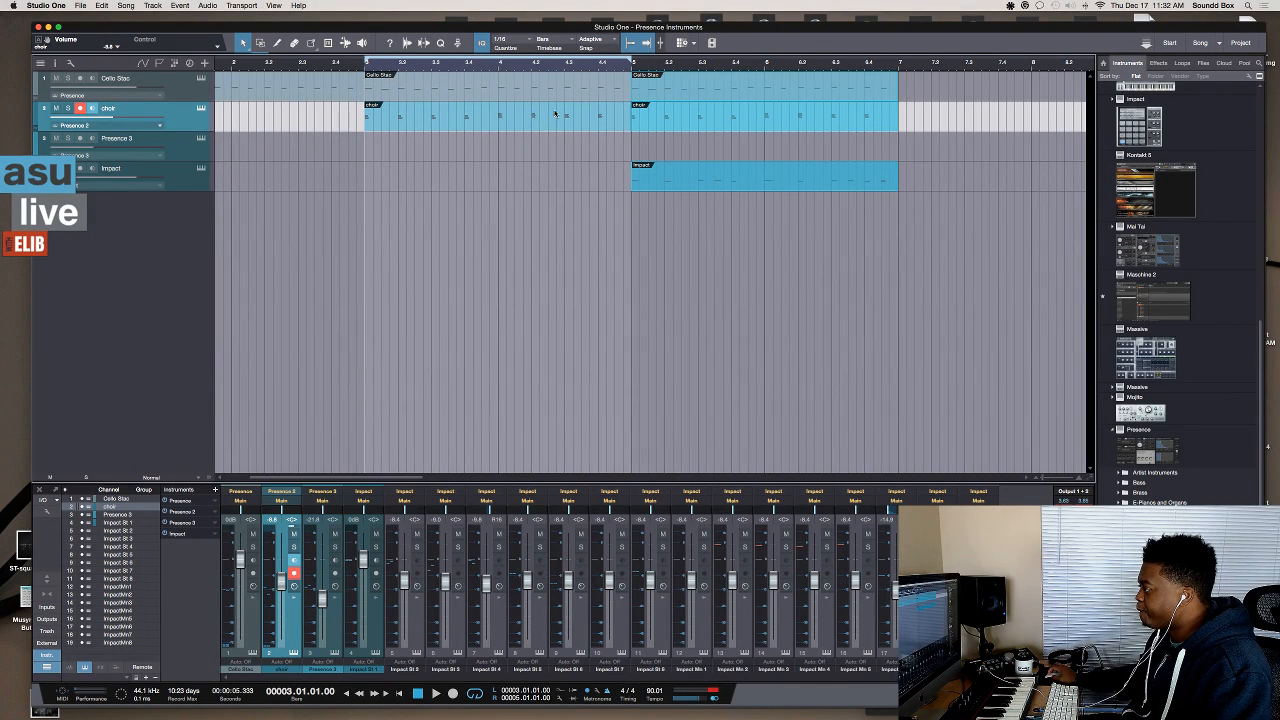
drag(701, 201, 699, 84)
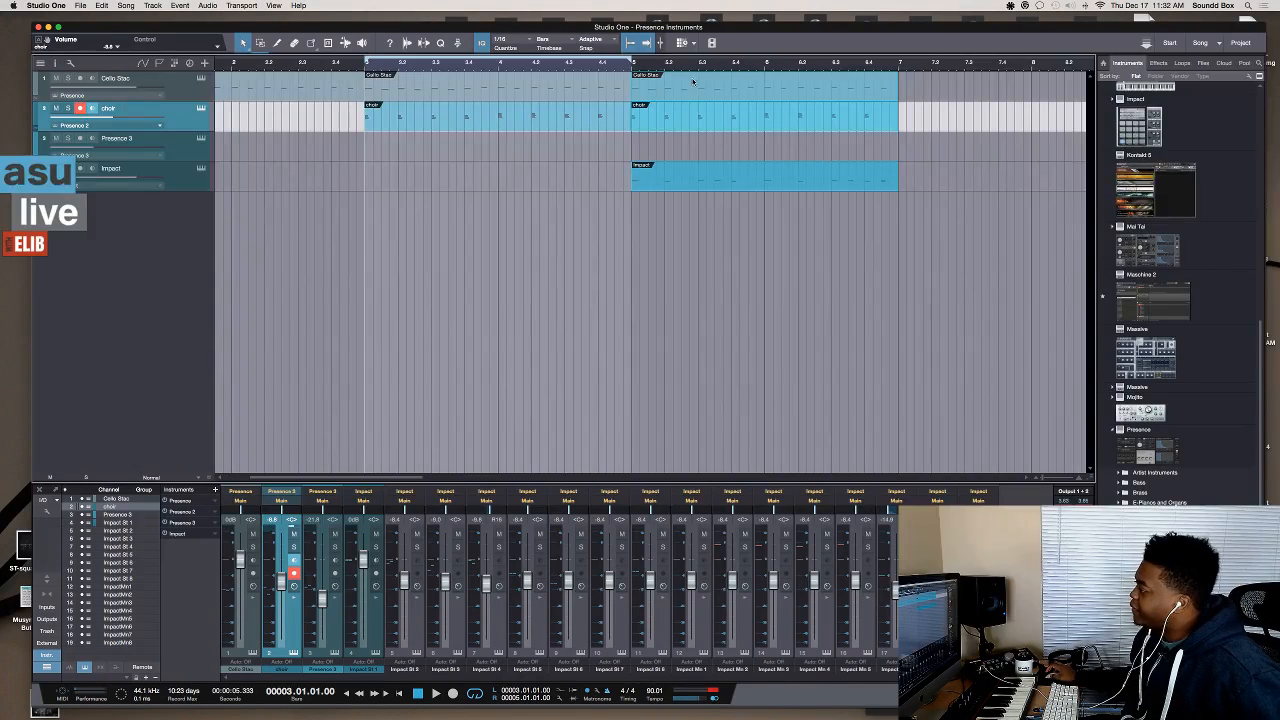
drag(658, 90, 920, 86)
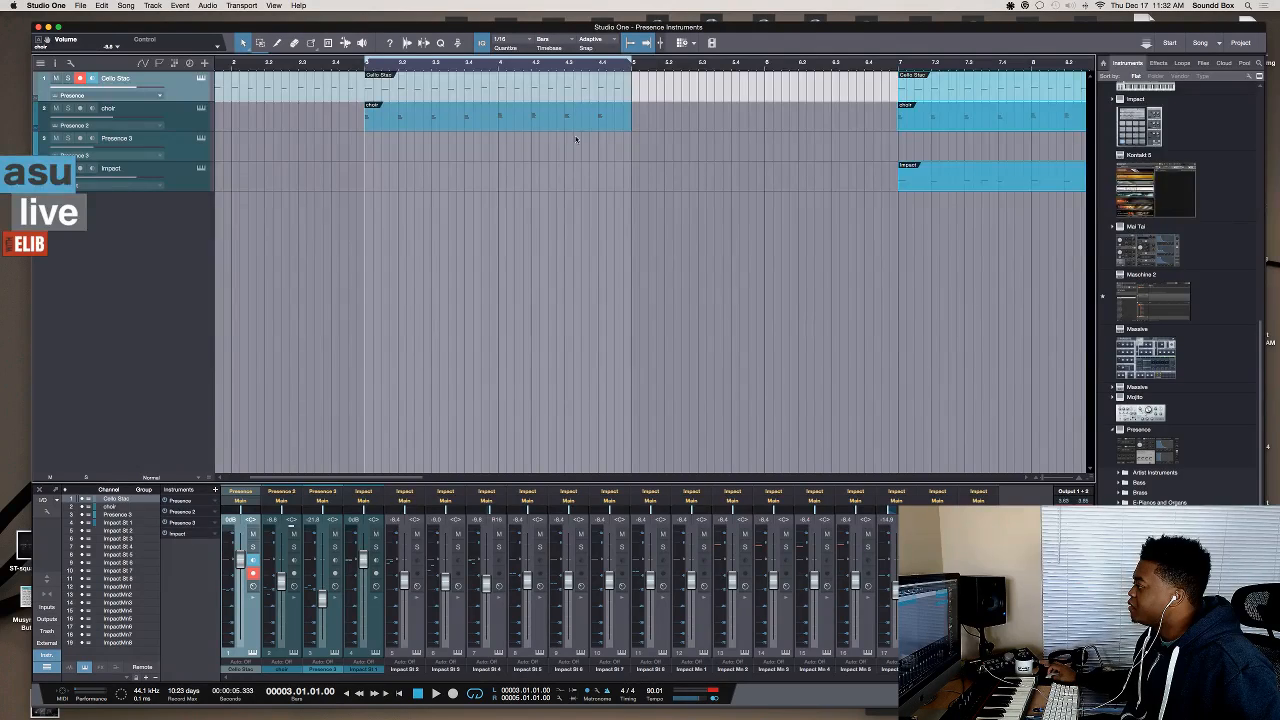
- Fill the gap at bar 5 with duplicates of the Cello Stac and choir events from bar 3
click(577, 116)
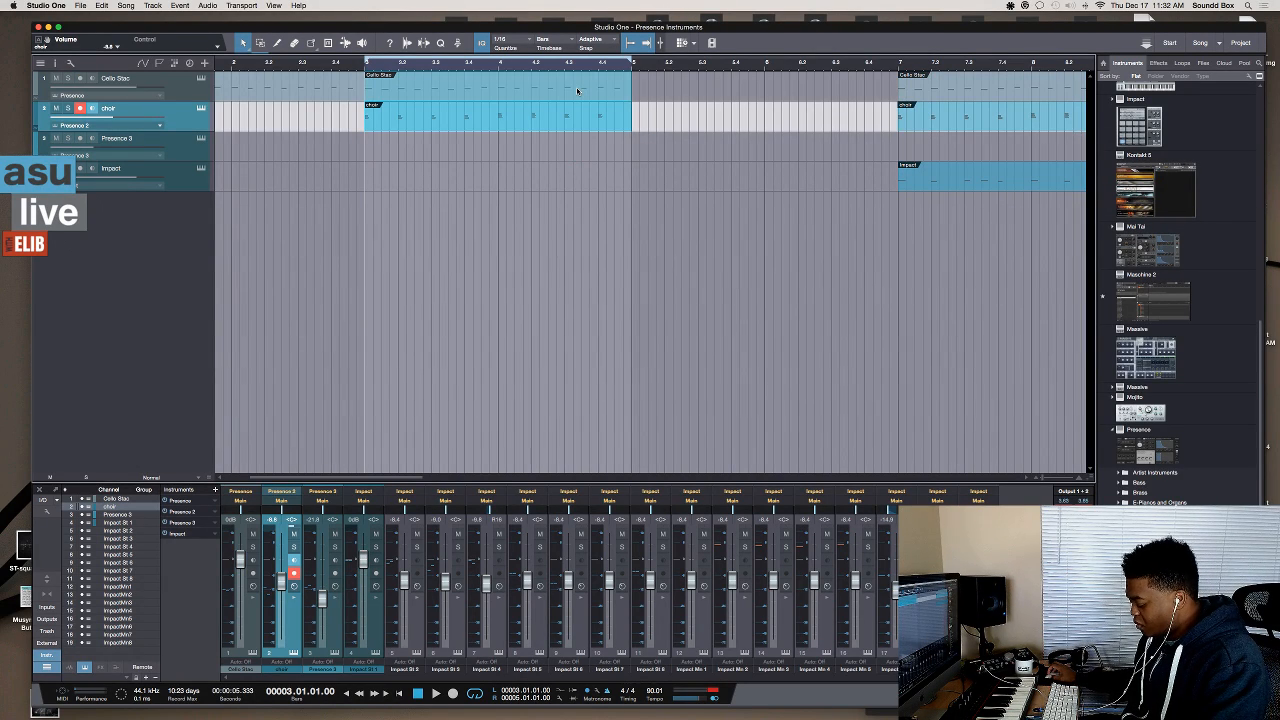
key(d)
drag(875, 96, 715, 96)
scroll(684, 88, right, 3)
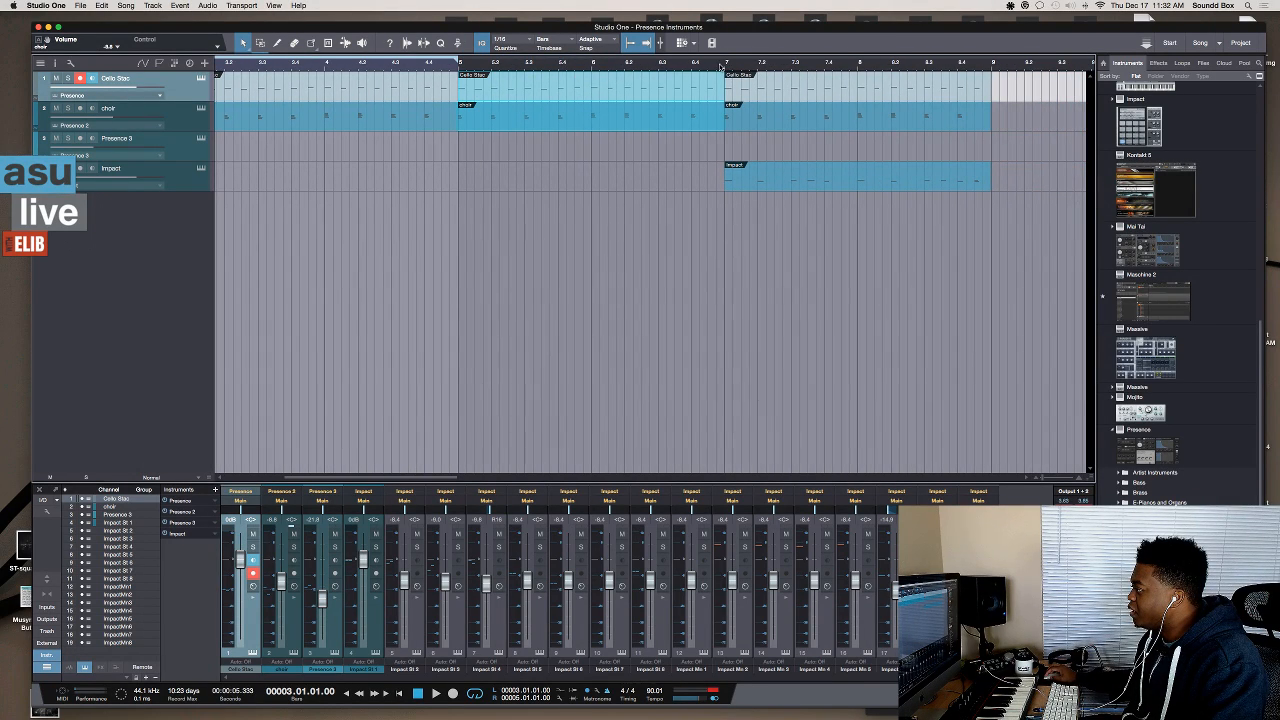
- Play the arrangement briefly, then copy the Cello Stac, choir and Impact events at bar 7 to bar 9
key(space)
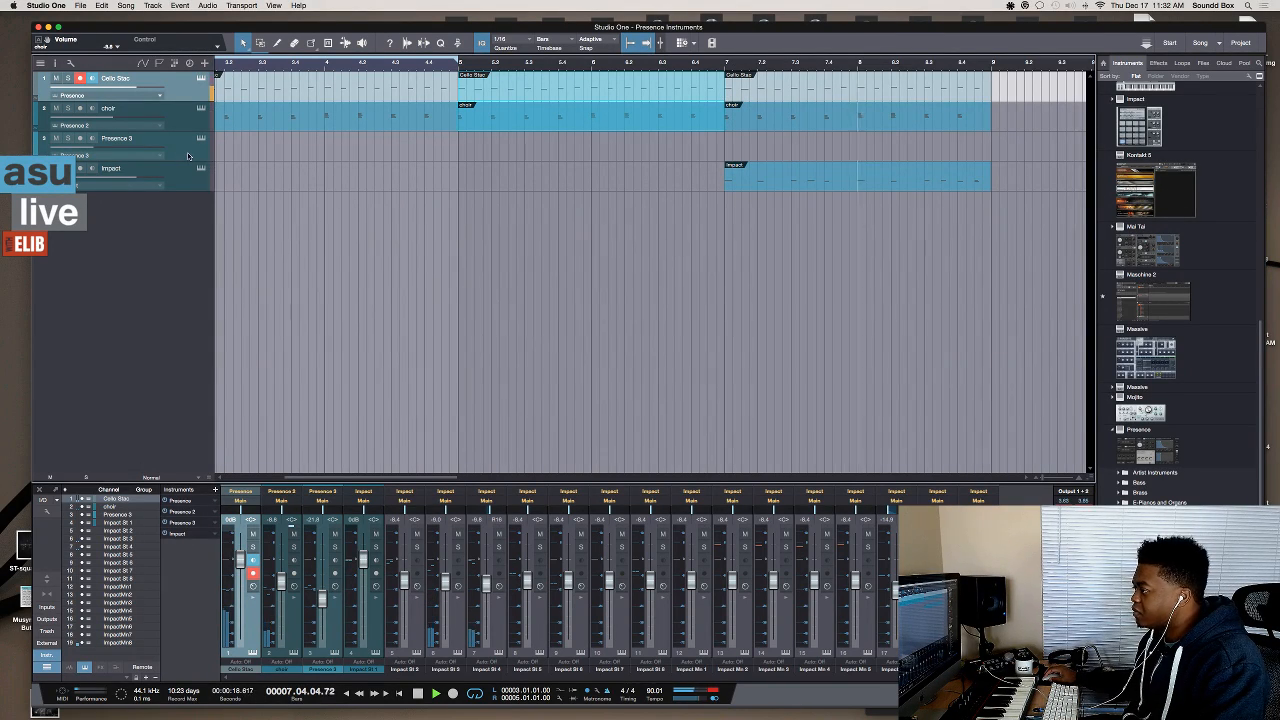
drag(808, 223, 814, 105)
key(space)
scroll(752, 104, right, 5)
scroll(752, 104, right, 2)
drag(559, 220, 554, 110)
click(463, 123)
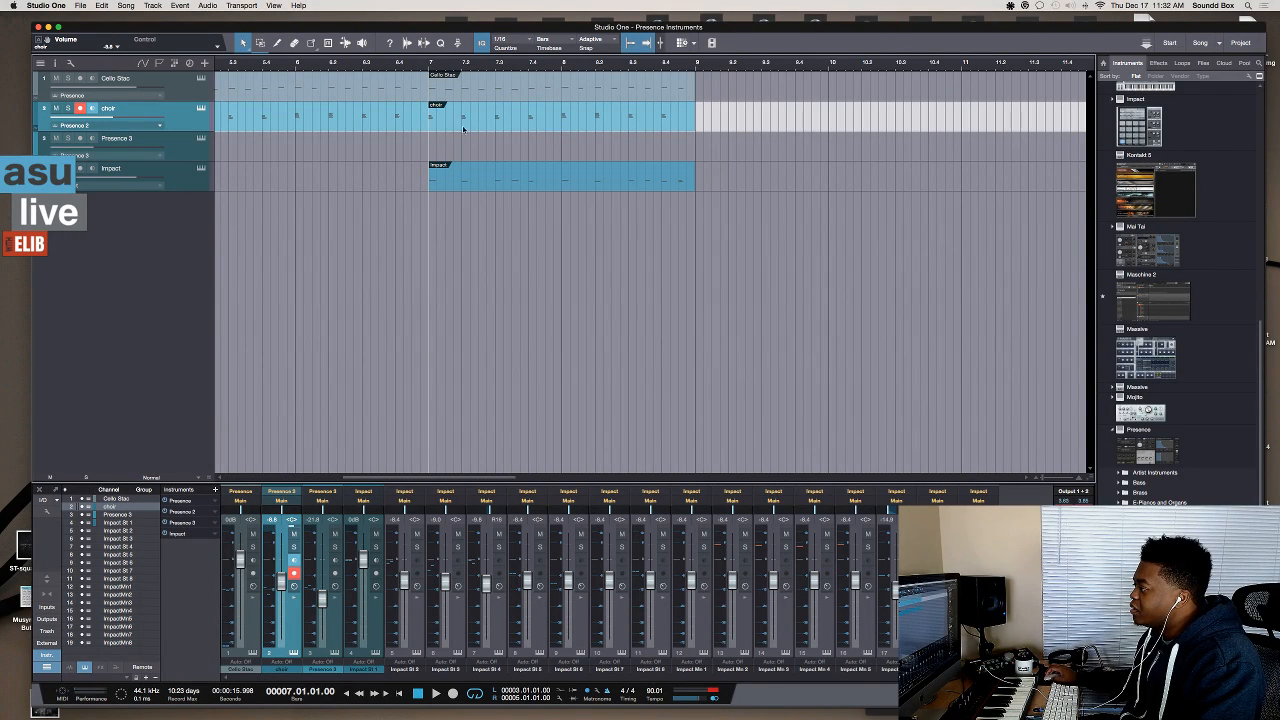
drag(477, 145, 723, 97)
- Play back from bar 7, set the loop range from bar 7 to bar 11 and stop playback
key(space)
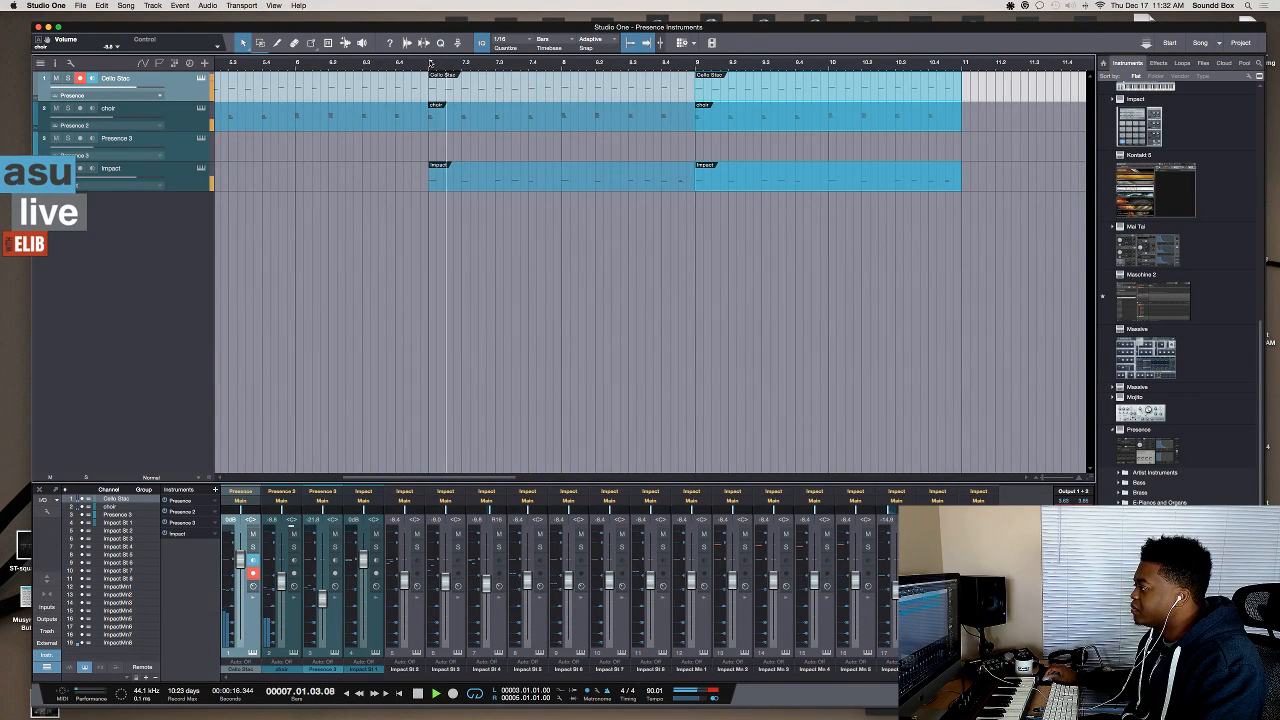
scroll(494, 68, left, 2)
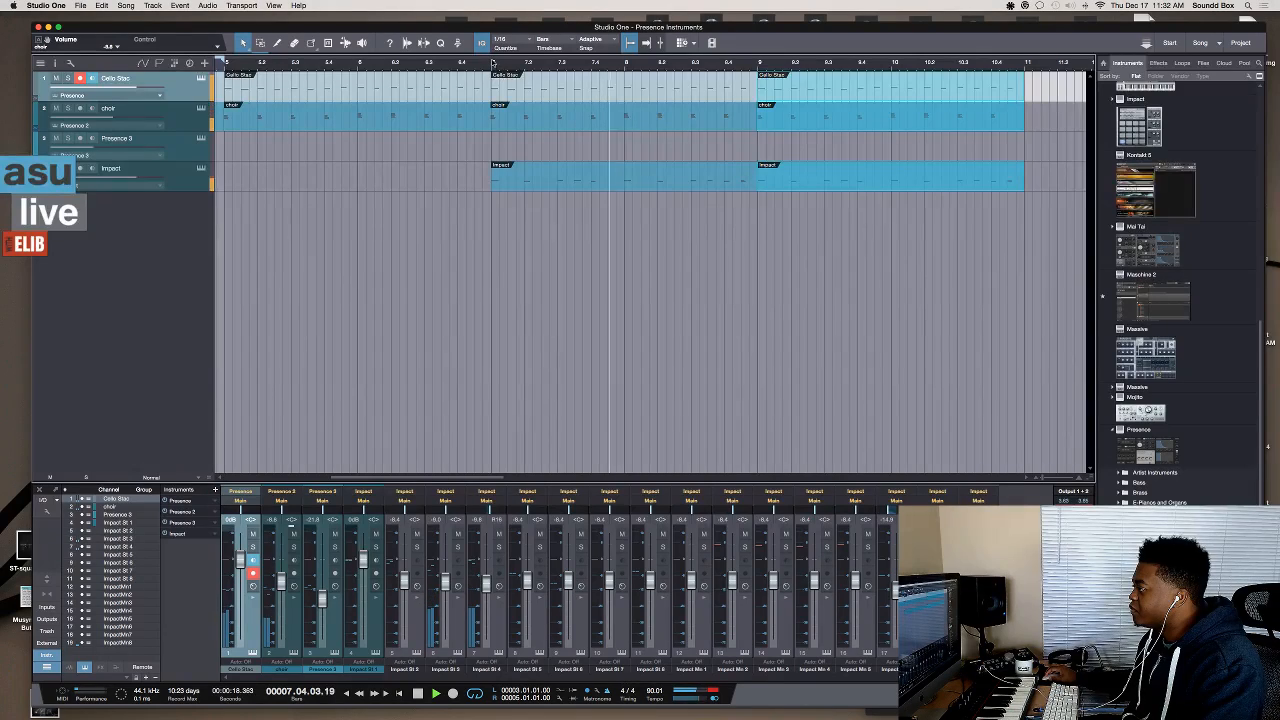
drag(494, 66, 1027, 68)
key(space)
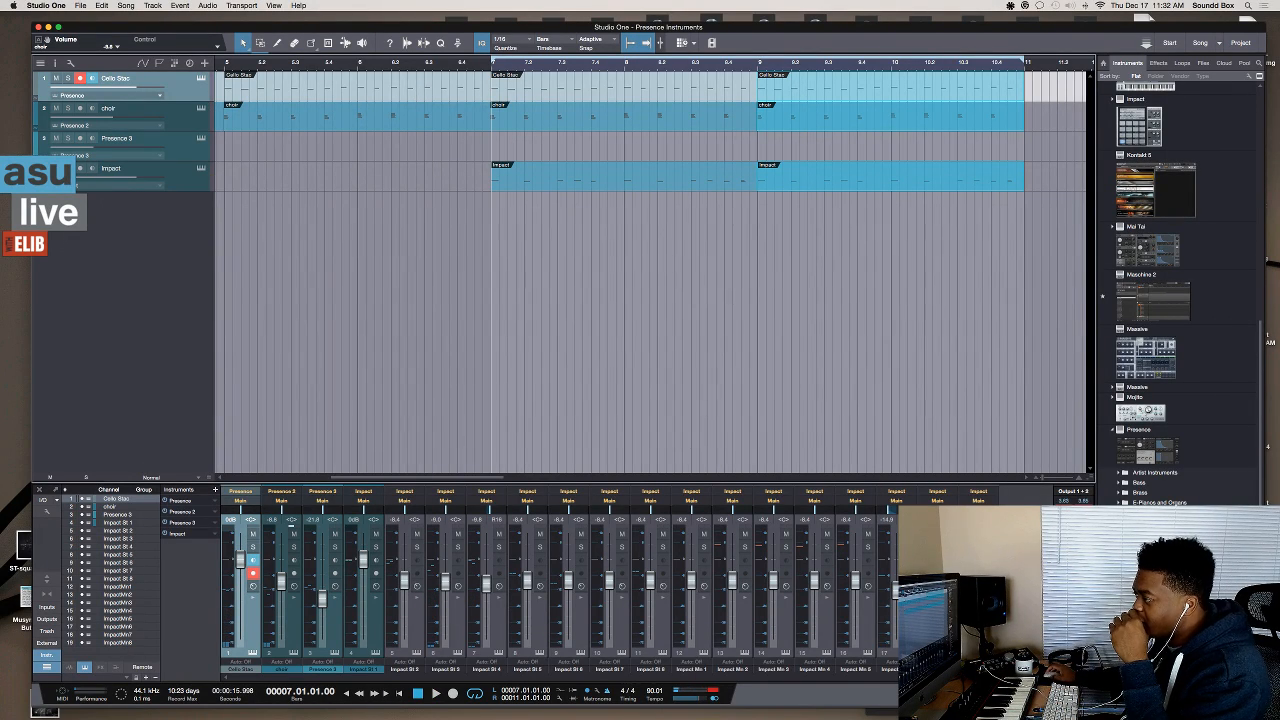
- Open the Presence 3 instrument and load the 6-String Bass Full preset from the Bass presets
scroll(555, 328, right, 2)
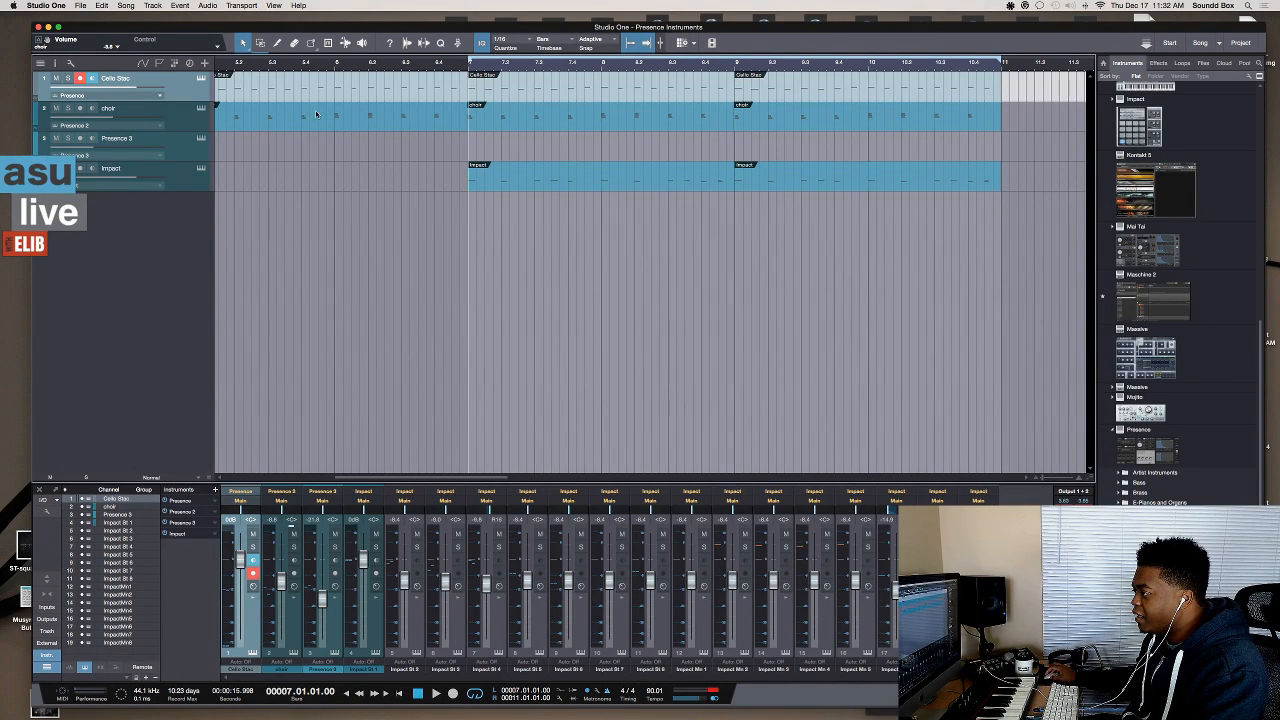
click(197, 147)
click(200, 141)
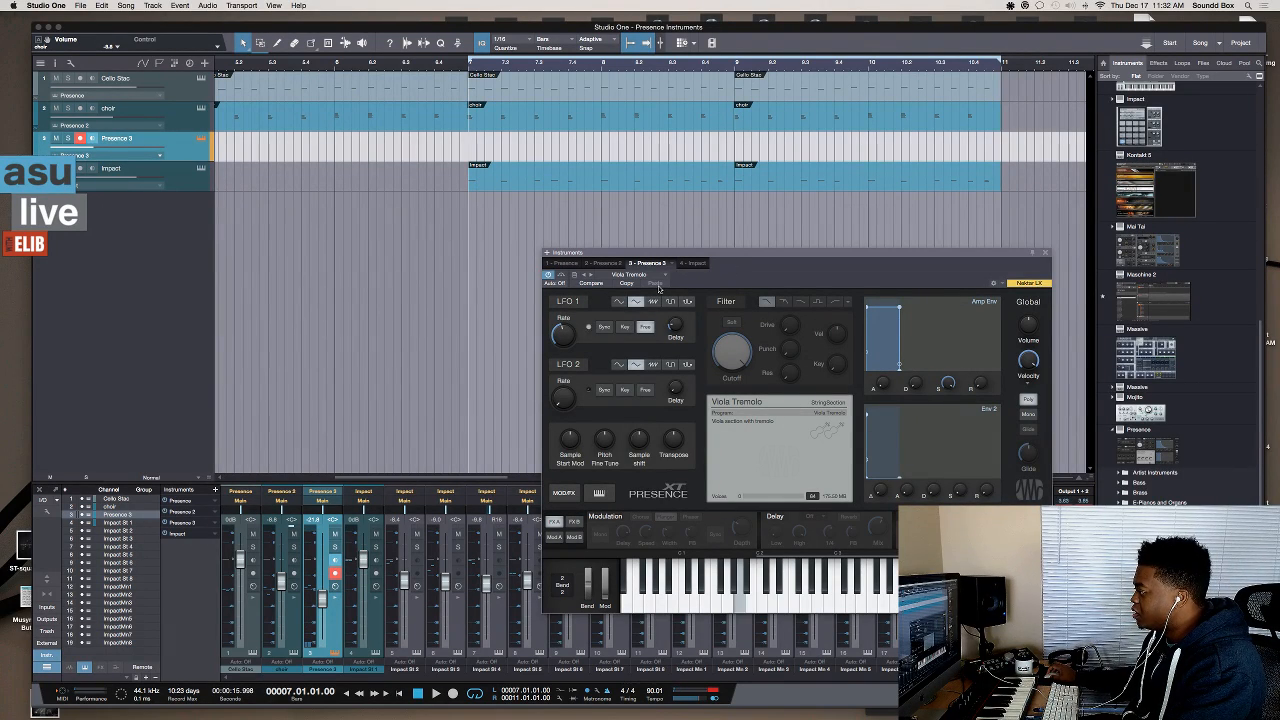
click(658, 276)
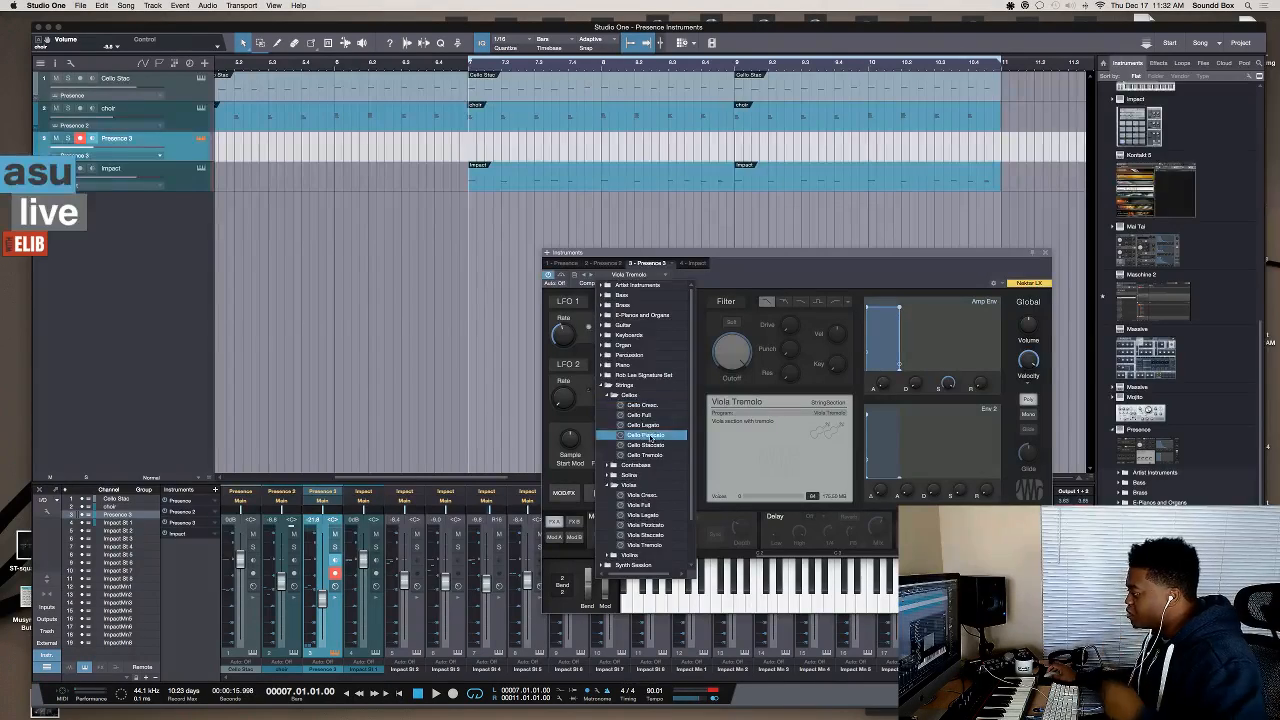
scroll(655, 490, down, 2)
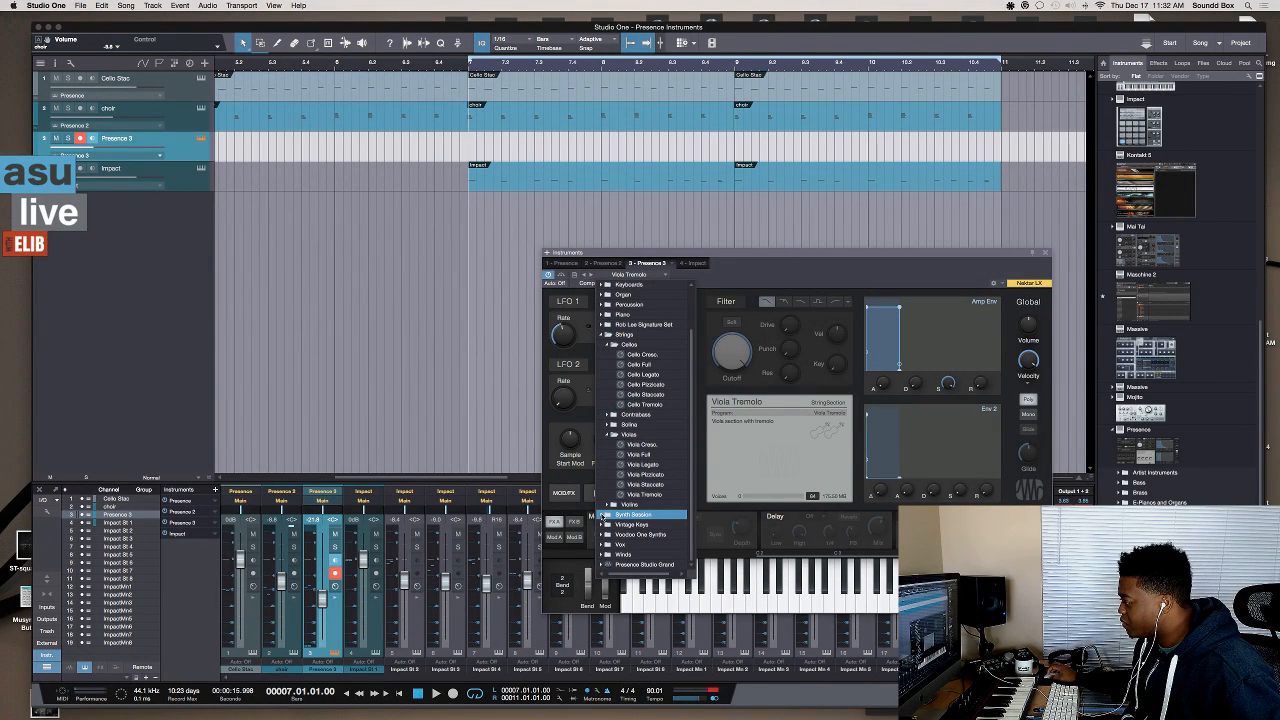
scroll(640, 500, up, 2)
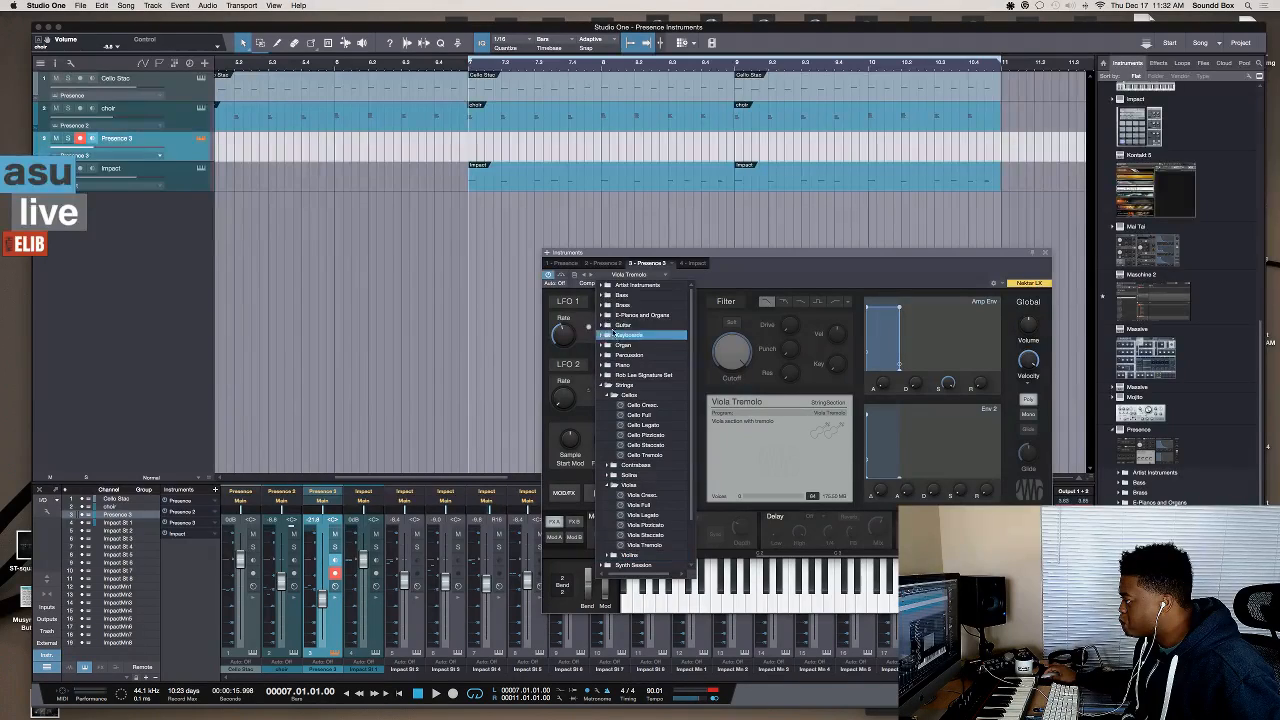
click(606, 296)
click(613, 305)
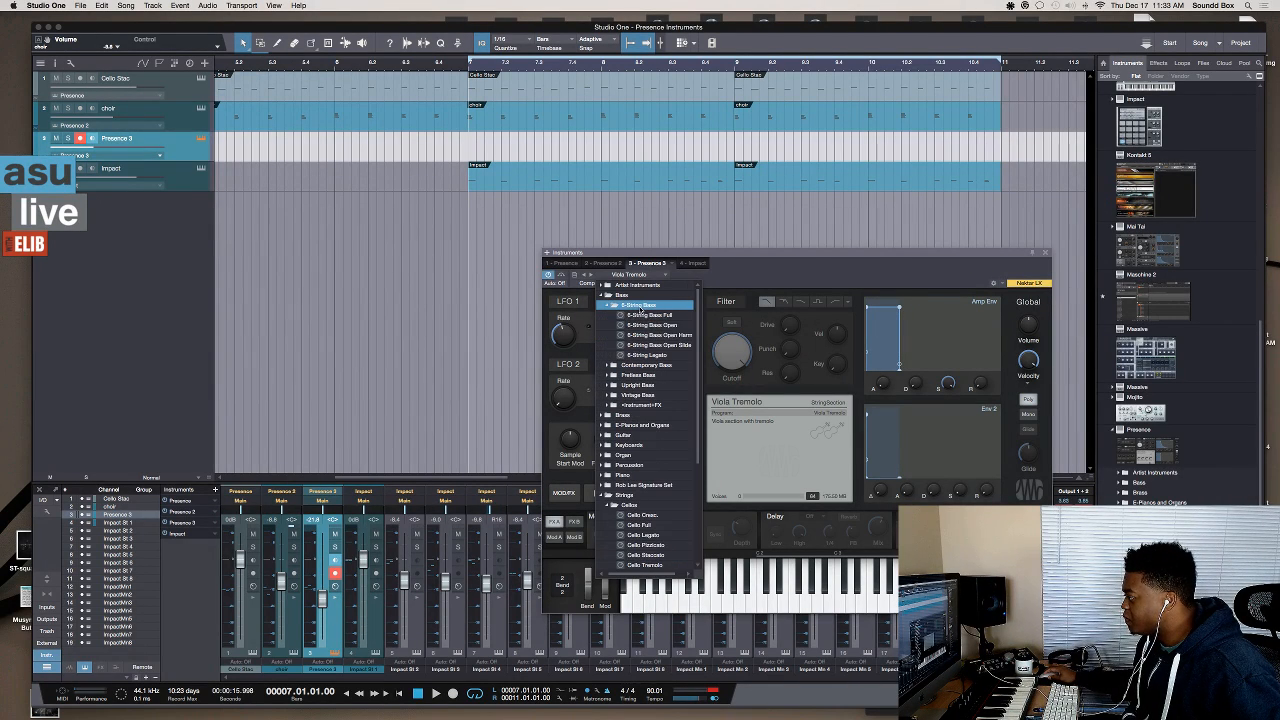
click(655, 316)
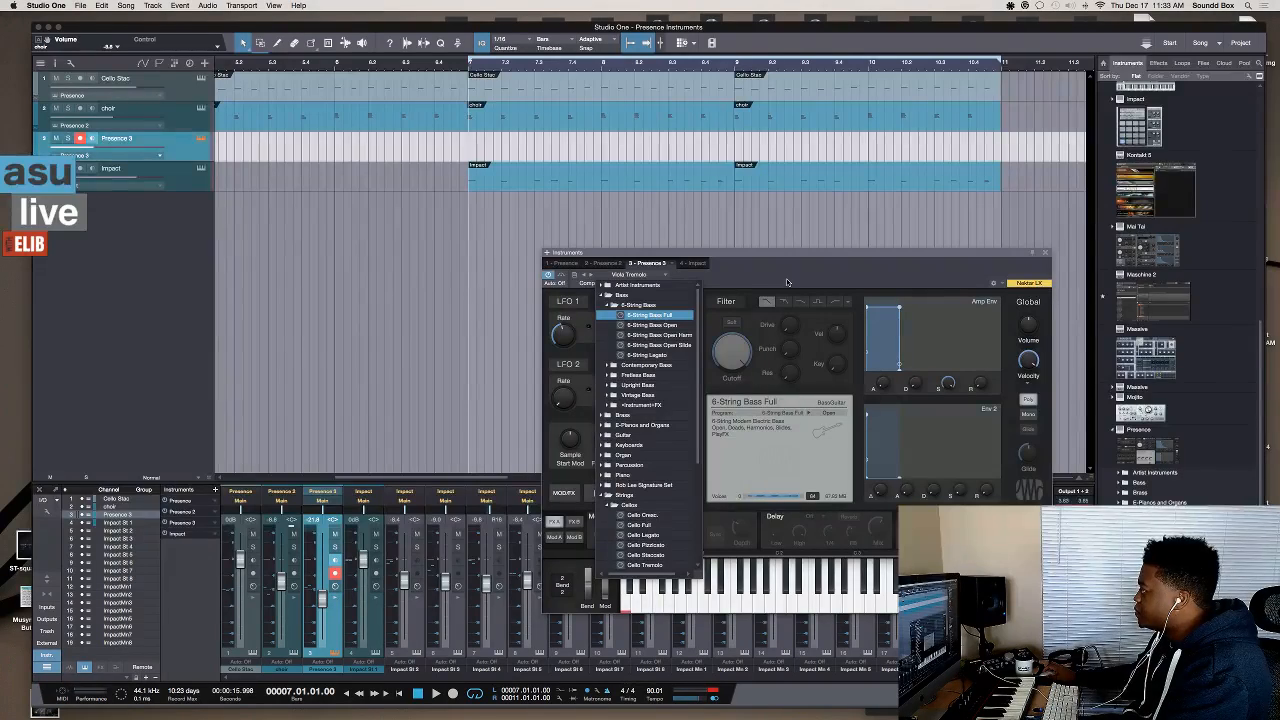
click(787, 282)
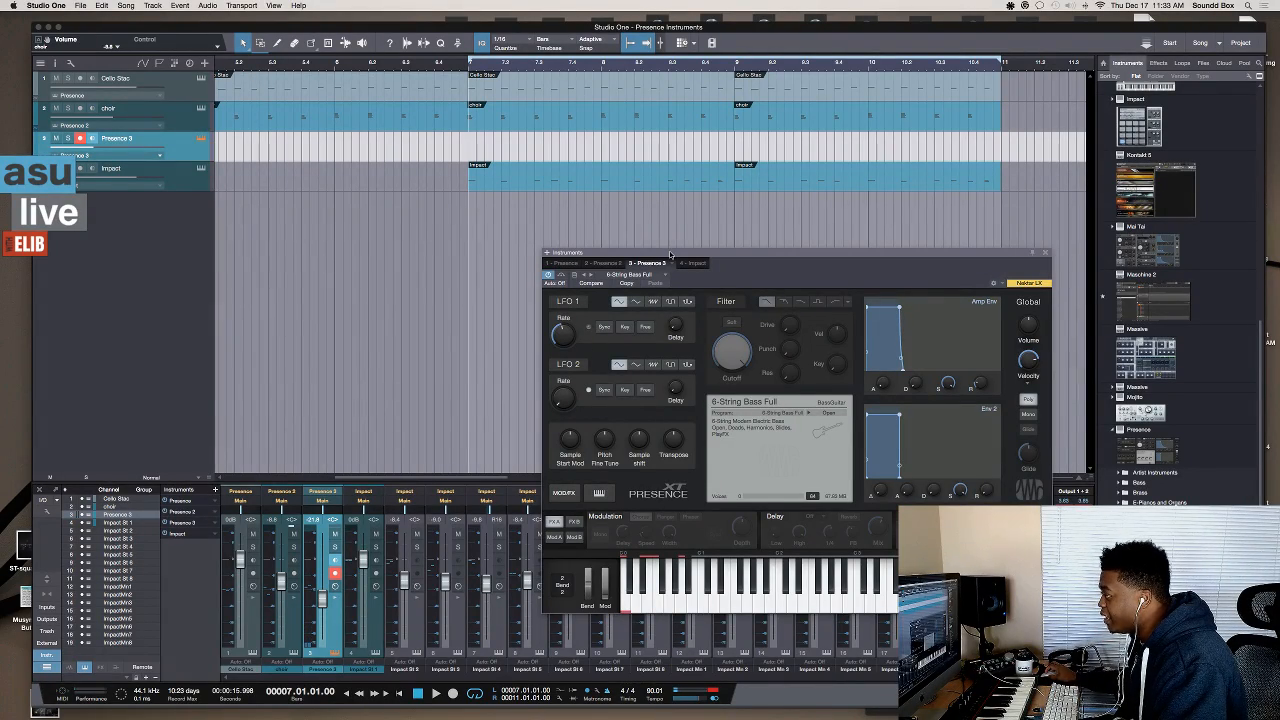
- Move the instrument window higher on the screen and switch Presence 3 to the 6-String Bass Open preset
drag(670, 255, 655, 147)
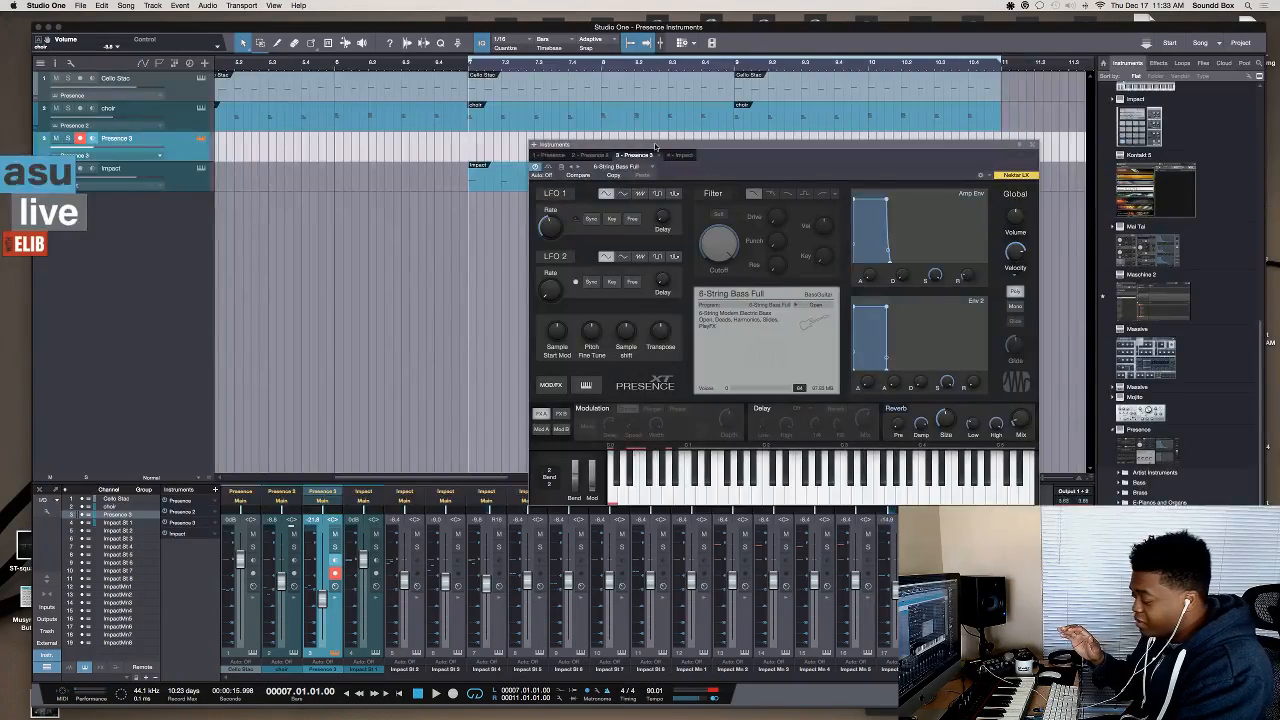
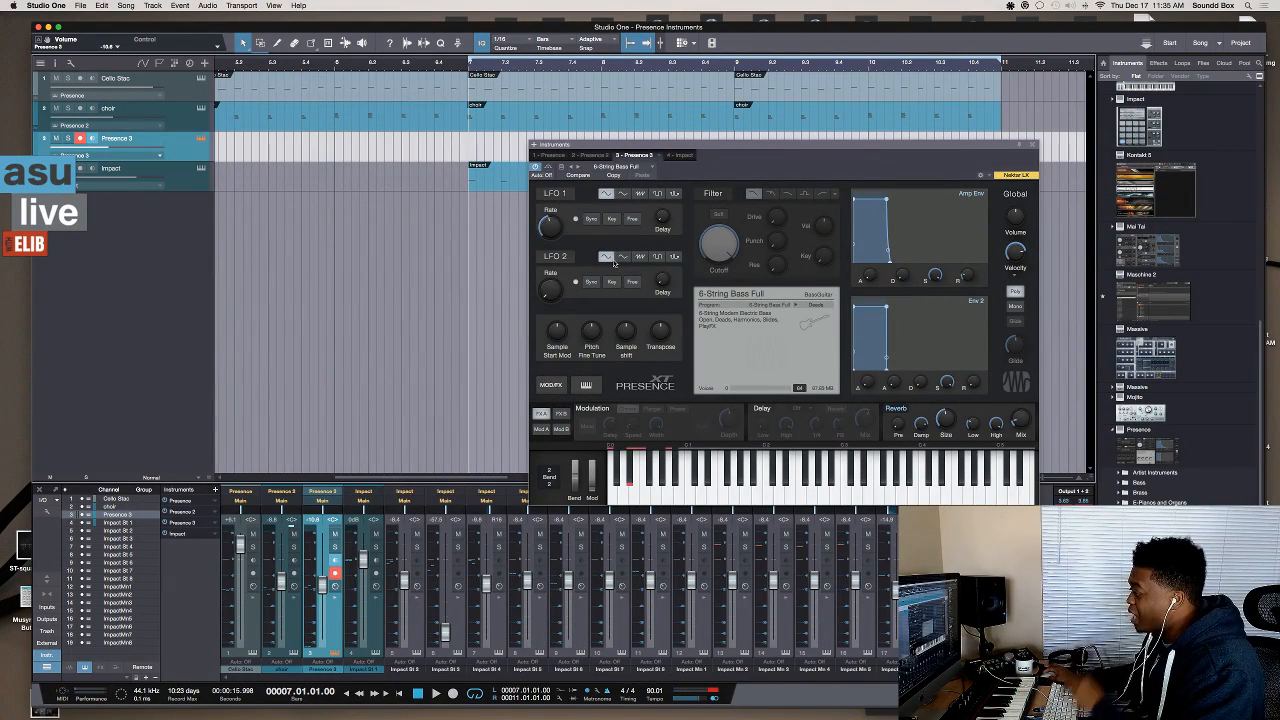
click(650, 167)
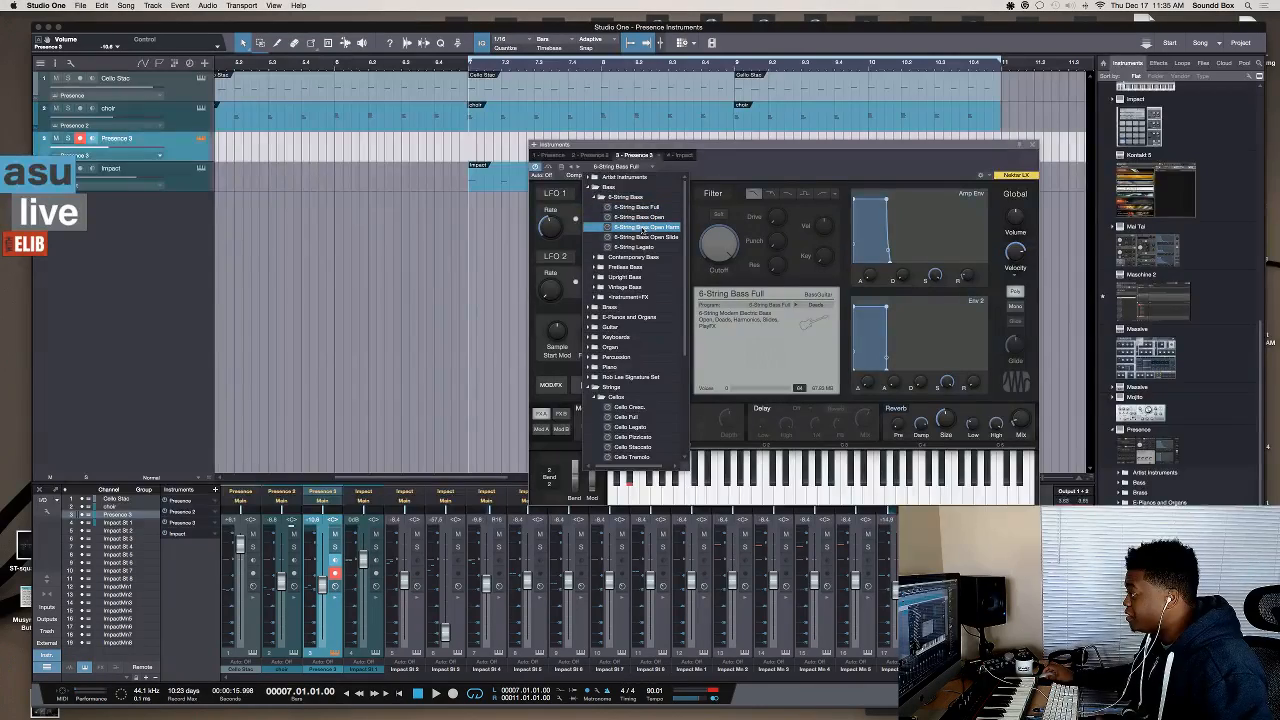
click(640, 217)
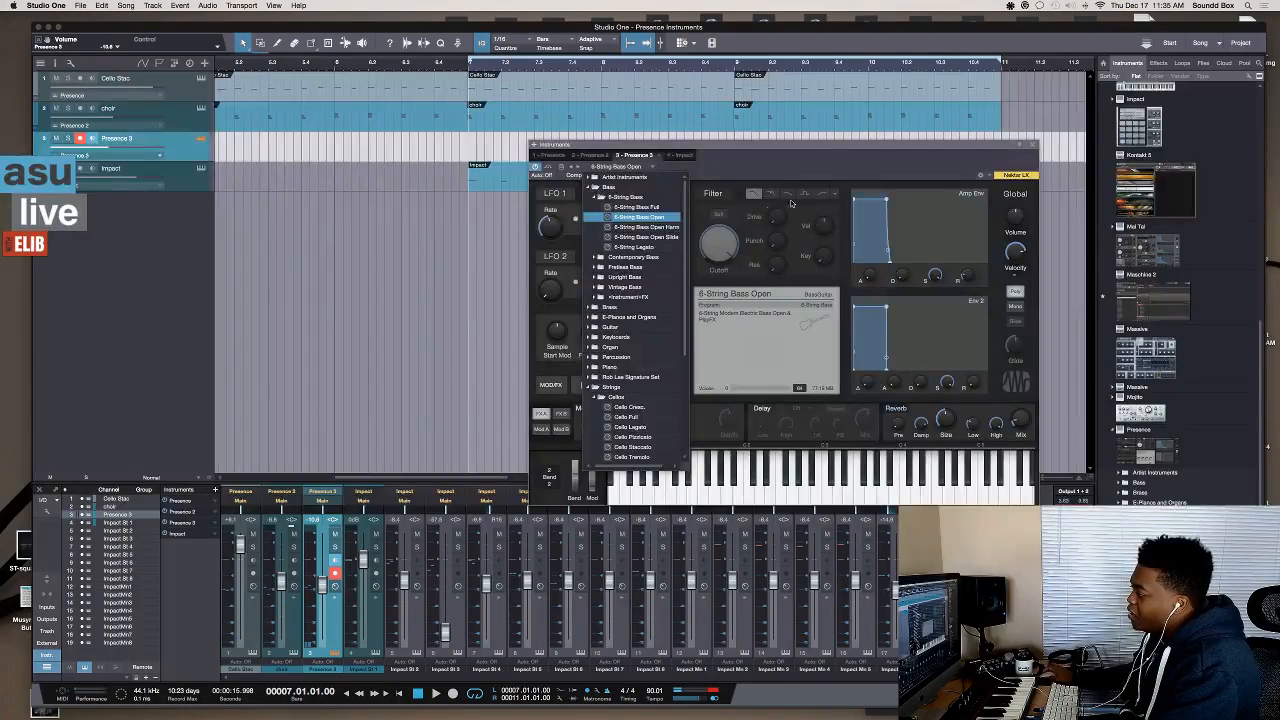
- Load the 6-String Bass Open Harm preset in Presence 3 and close the preset list
click(830, 171)
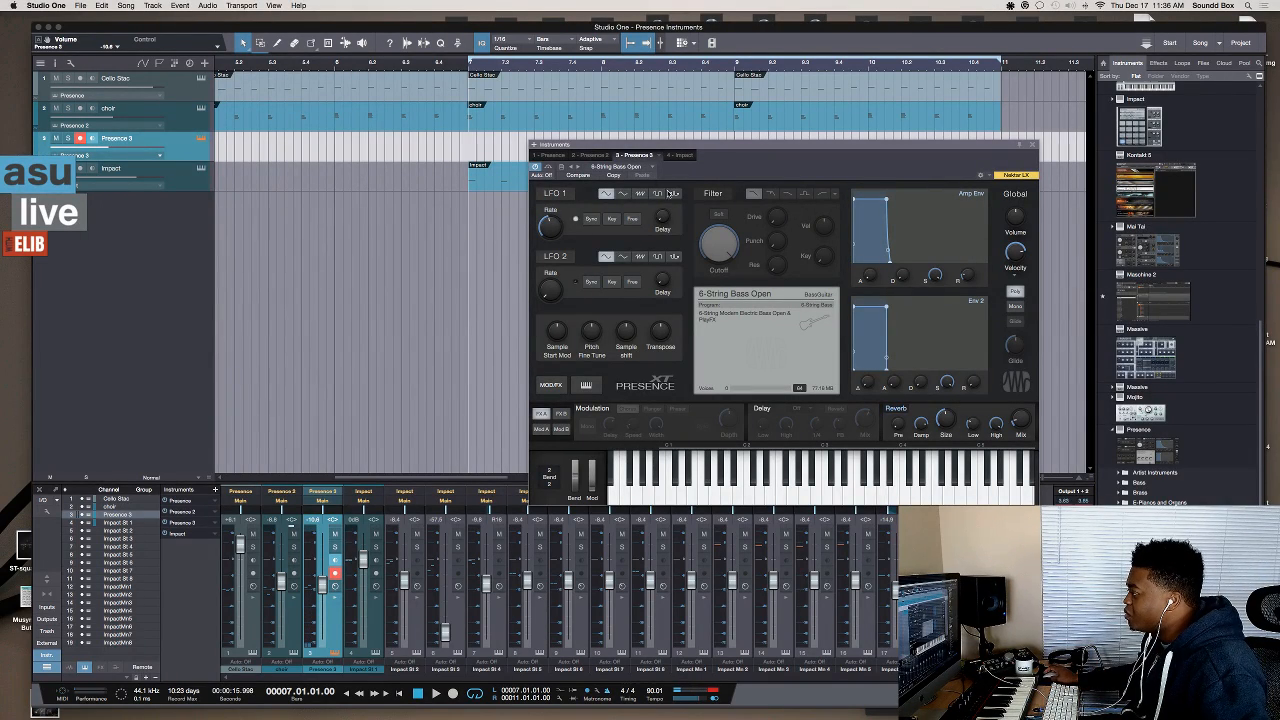
click(651, 170)
click(640, 228)
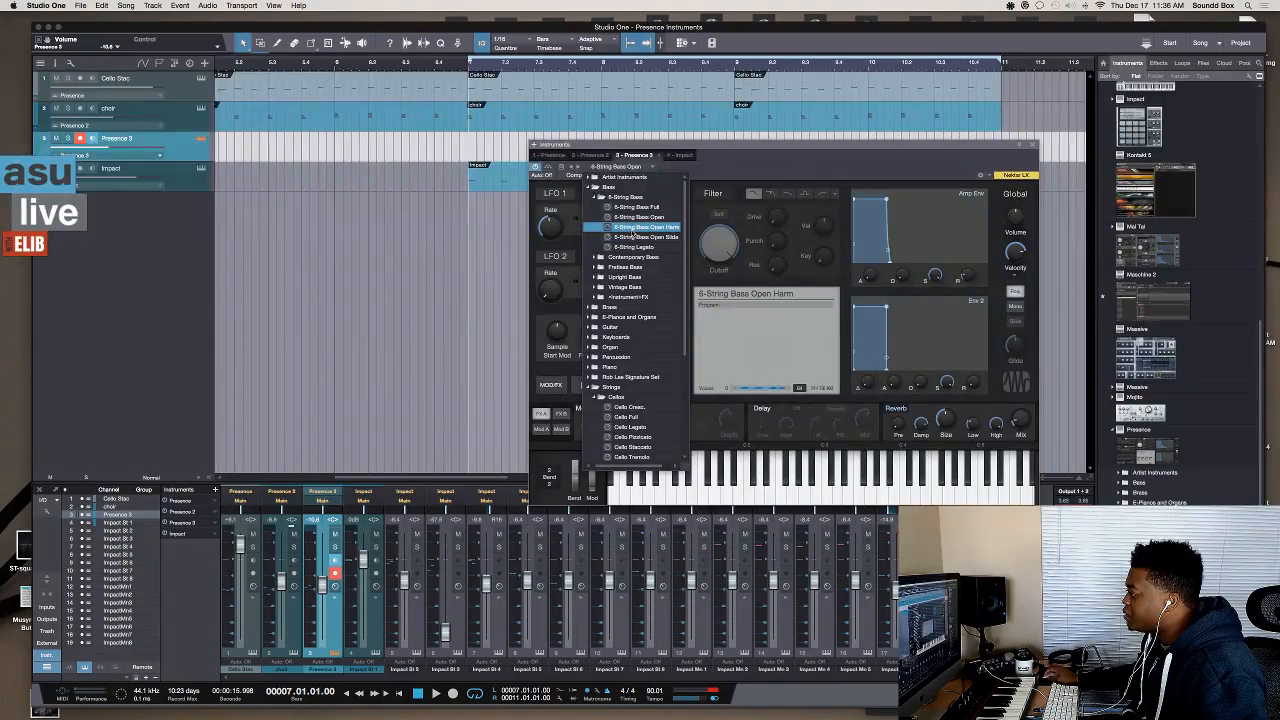
click(642, 237)
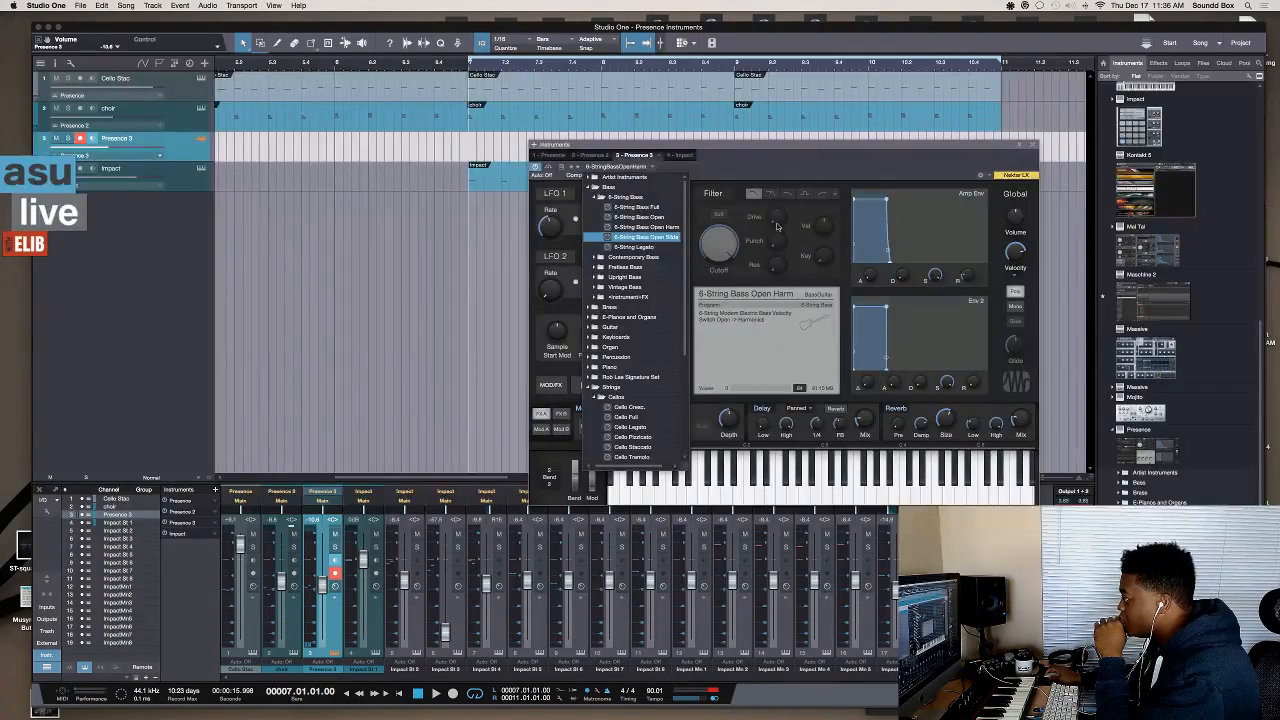
click(769, 171)
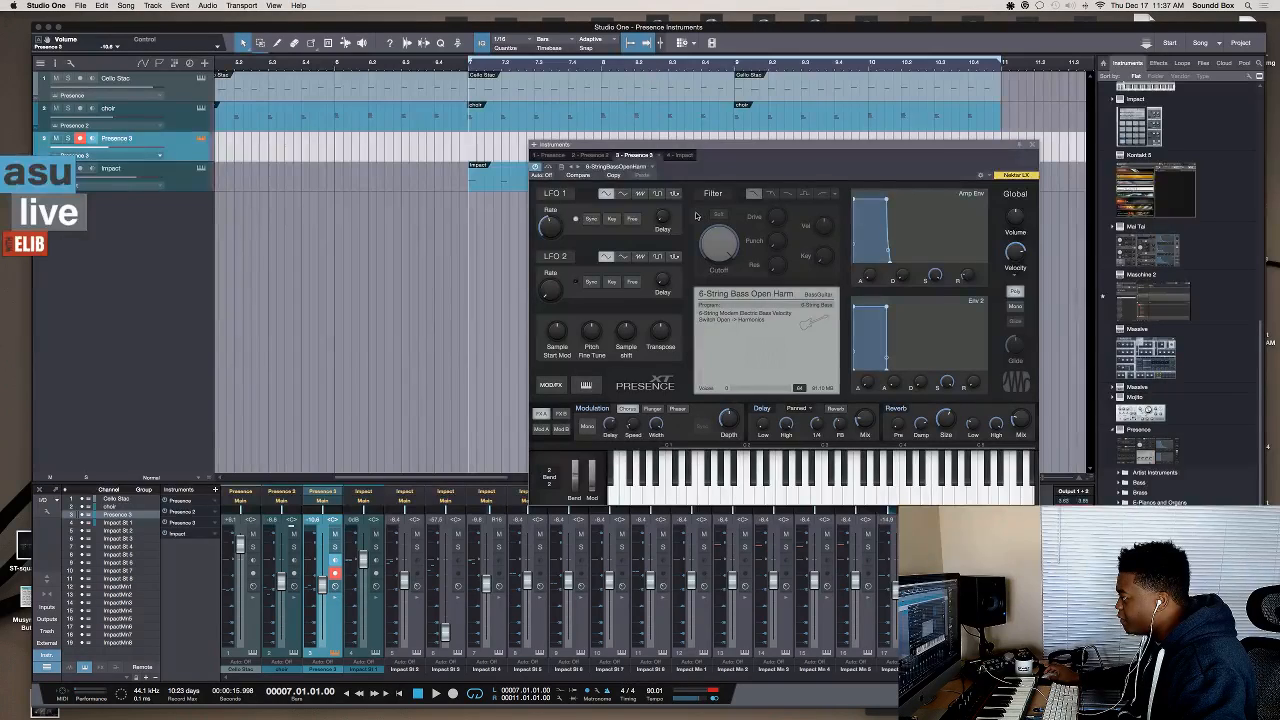
- Switch Presence 3 to the Vintage Bass Fingered Leg preset from the Vintage Bass presets
click(655, 170)
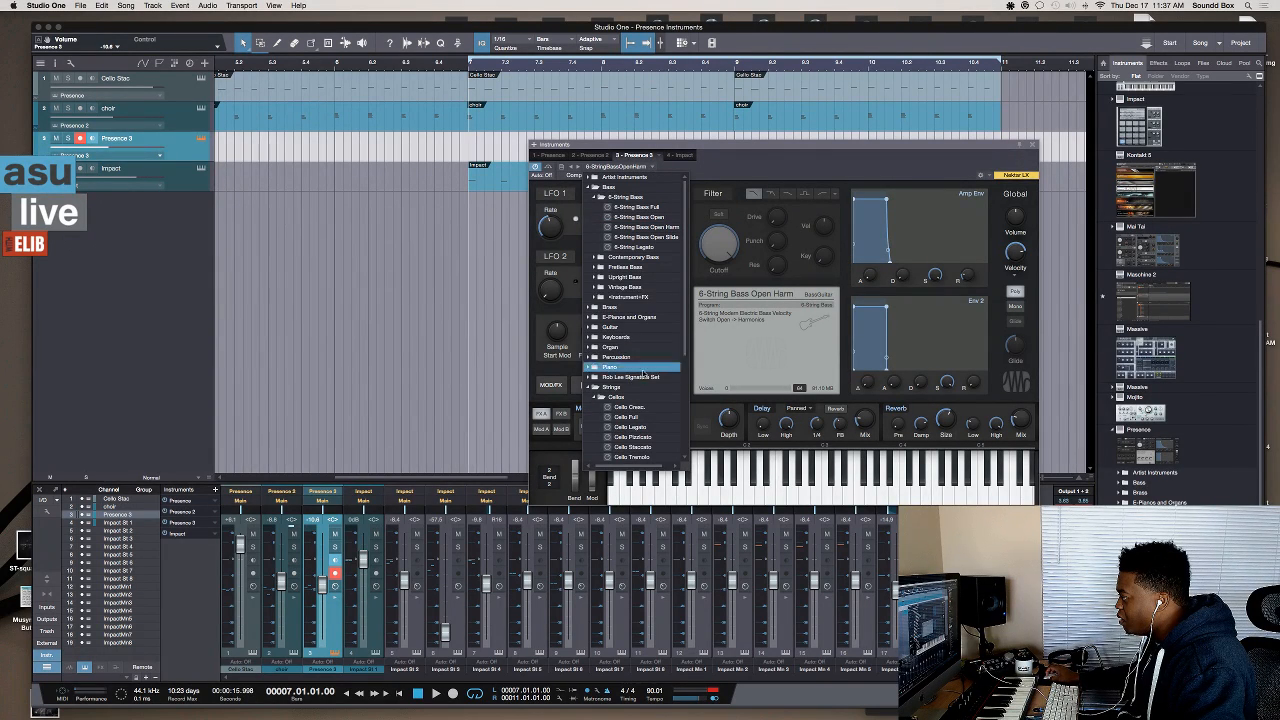
click(630, 288)
click(640, 297)
click(650, 317)
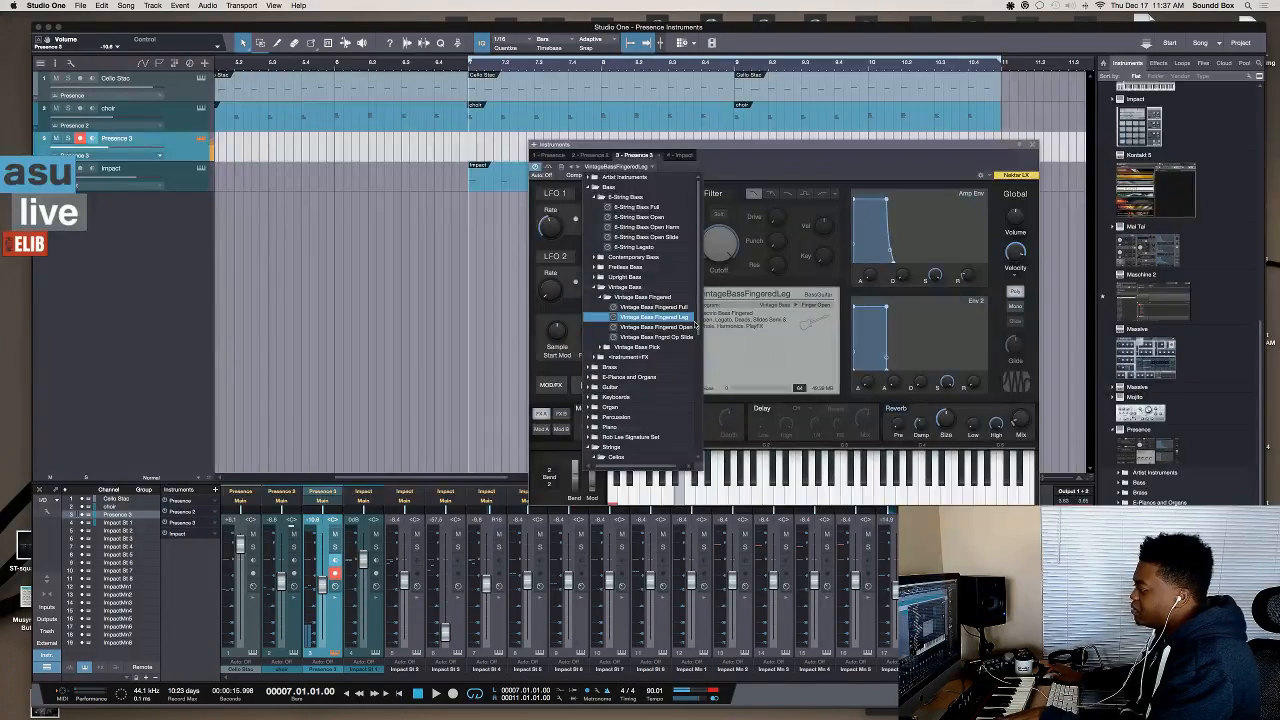
click(688, 327)
click(803, 170)
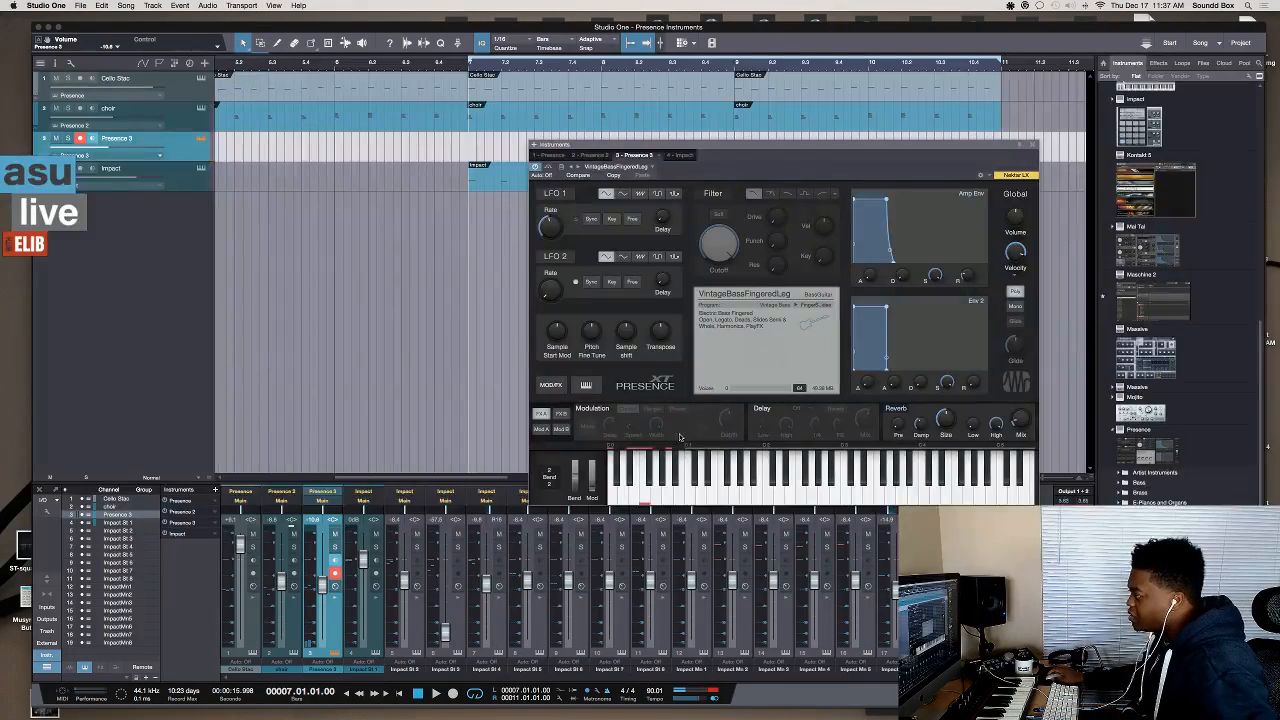
- Audition the Acoustic Piano - Atmo preset in Presence 3, and load Acoustic Piano - Ballad from the Piano presets
click(644, 169)
scroll(632, 330, down, 3)
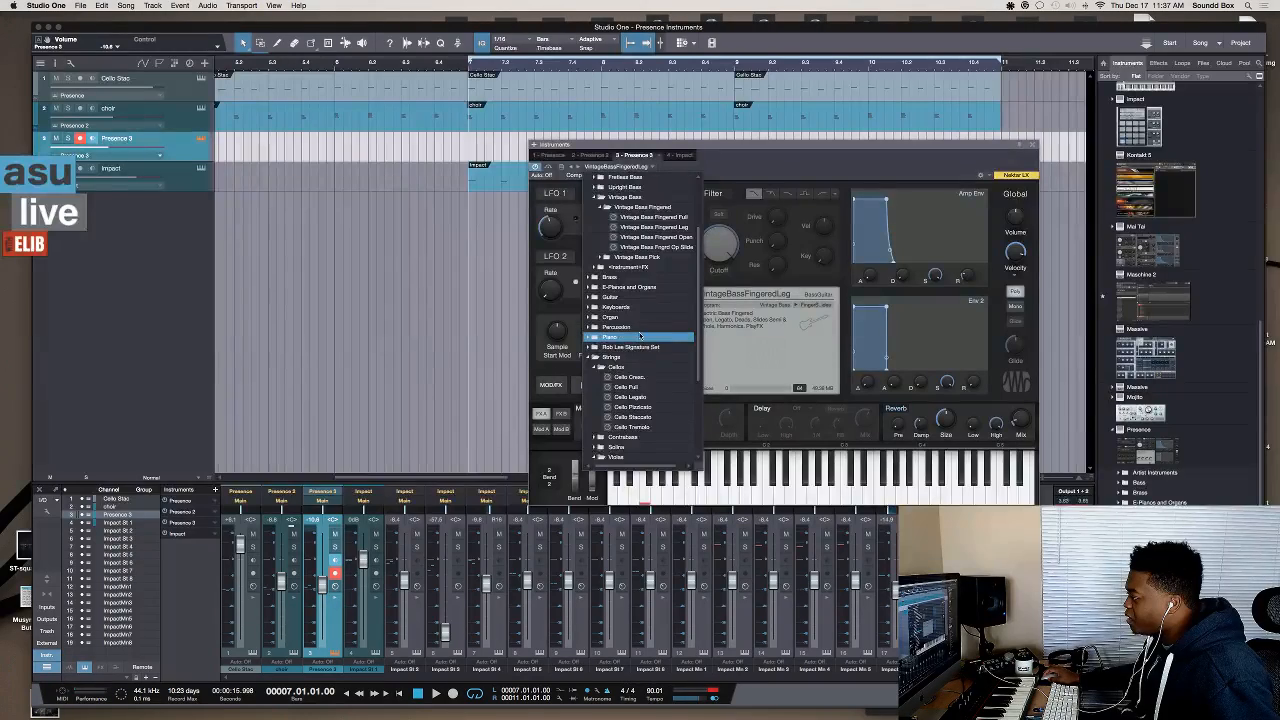
click(633, 337)
click(667, 362)
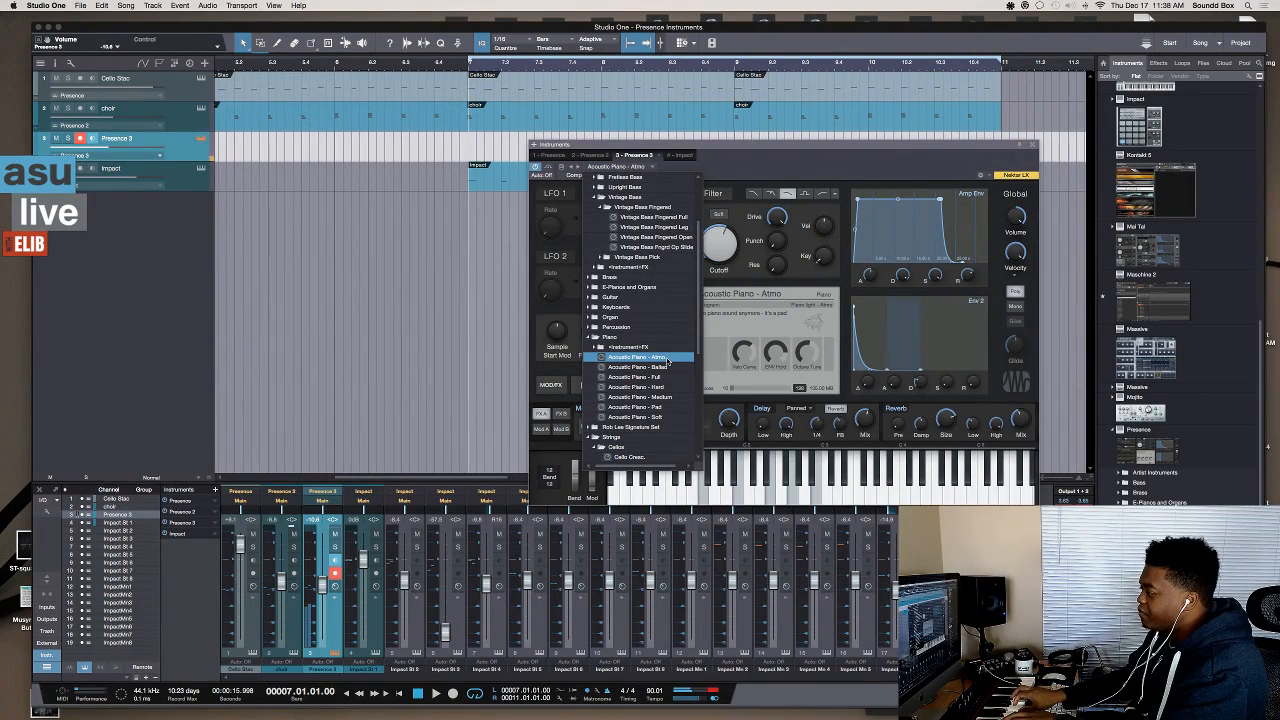
click(638, 367)
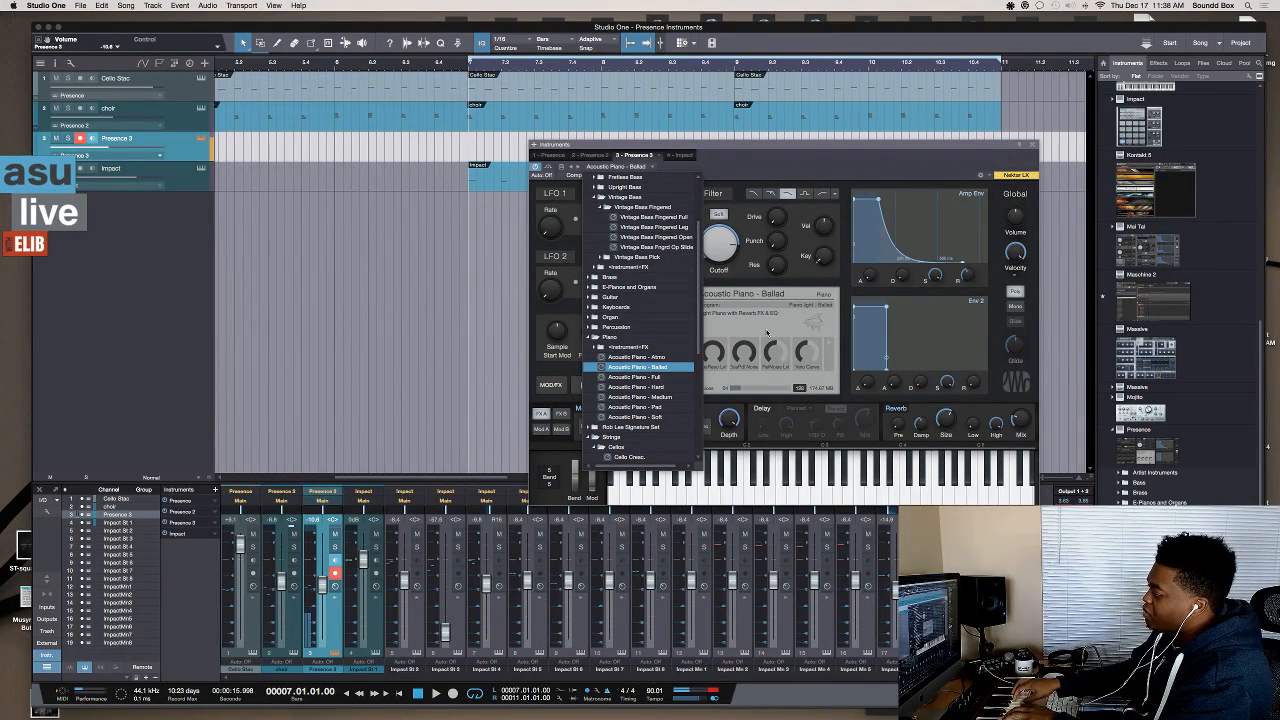
click(832, 284)
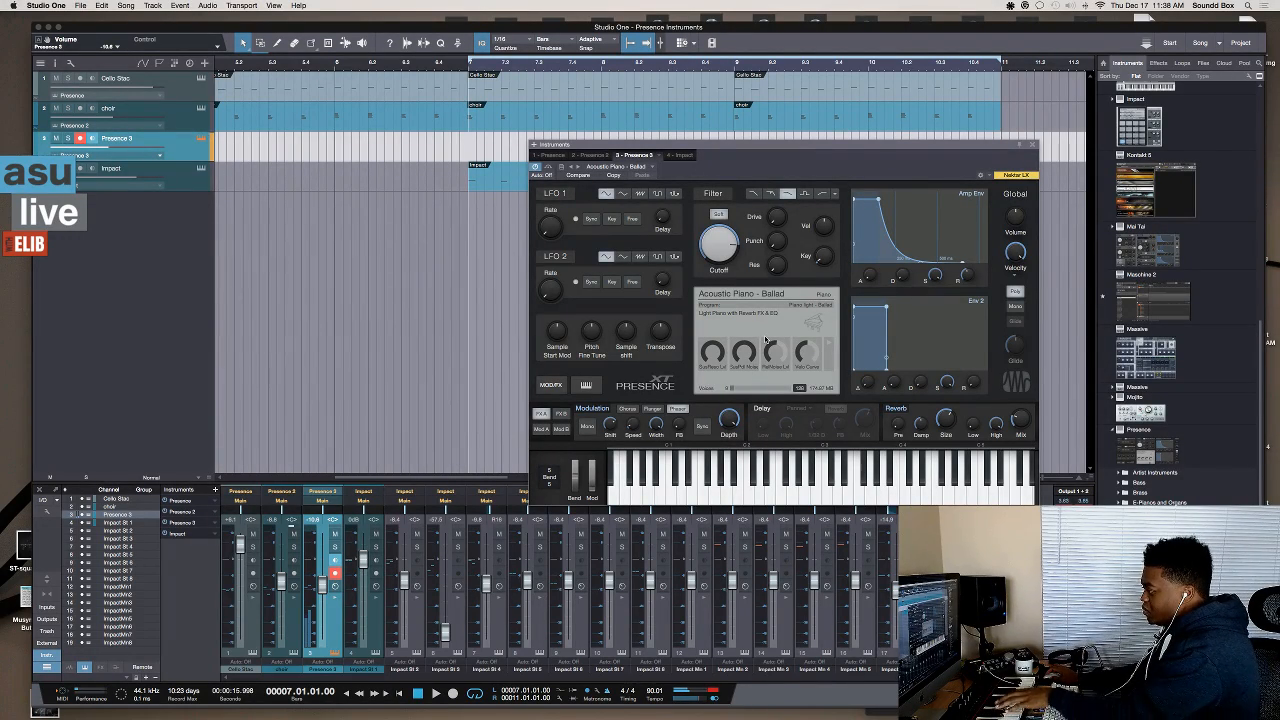
- Try different levels on the Acoustic Piano - Ballad preset's control knobs, ending with the first one at 1.00
click(714, 352)
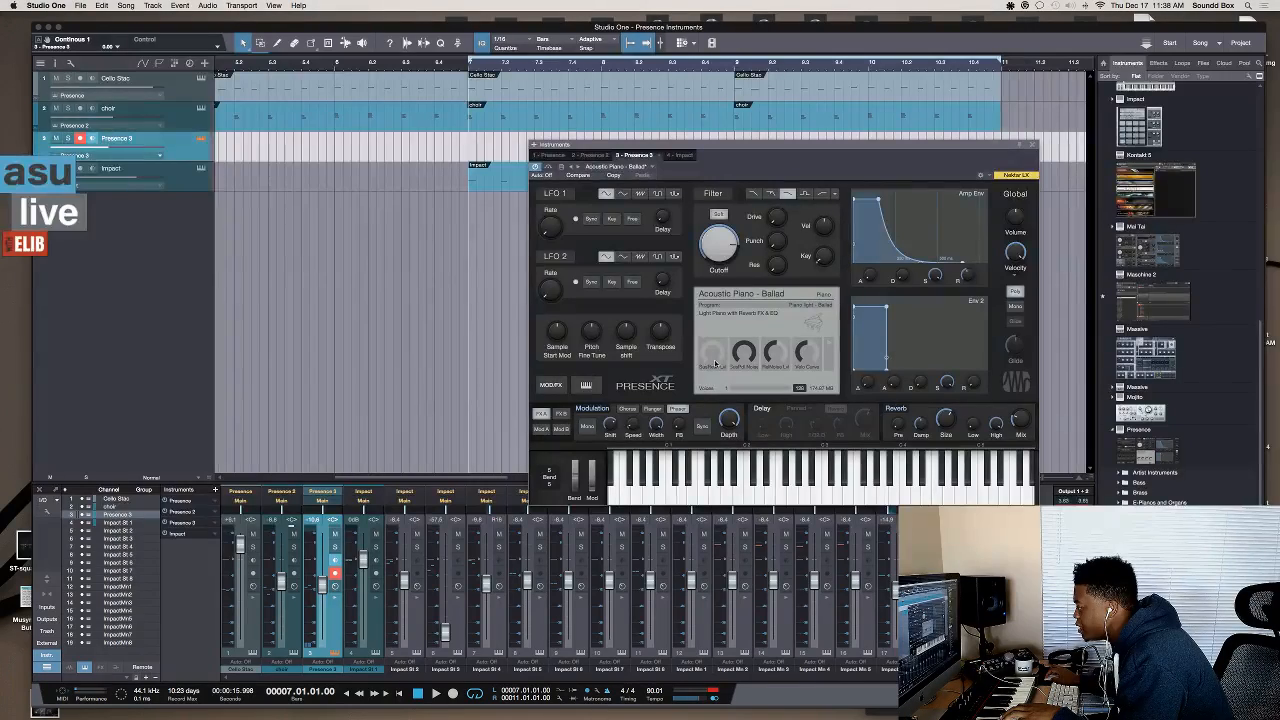
drag(711, 361, 716, 311)
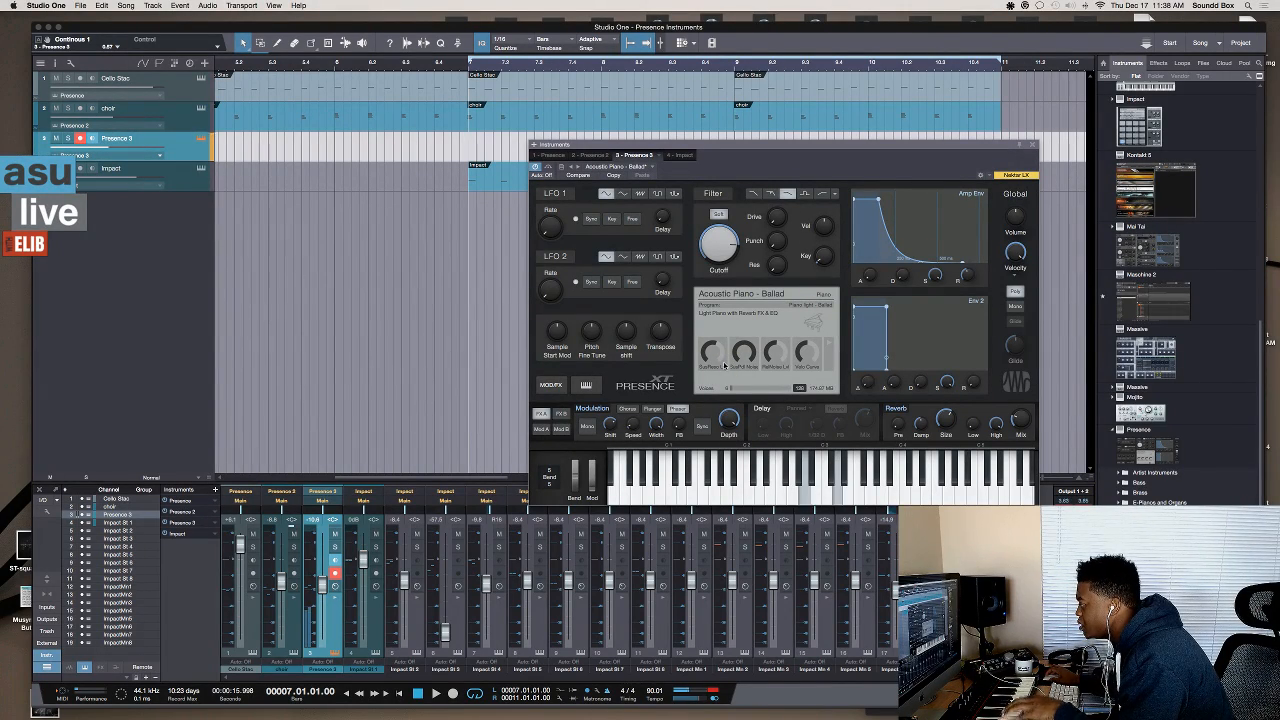
mouse_move(746, 357)
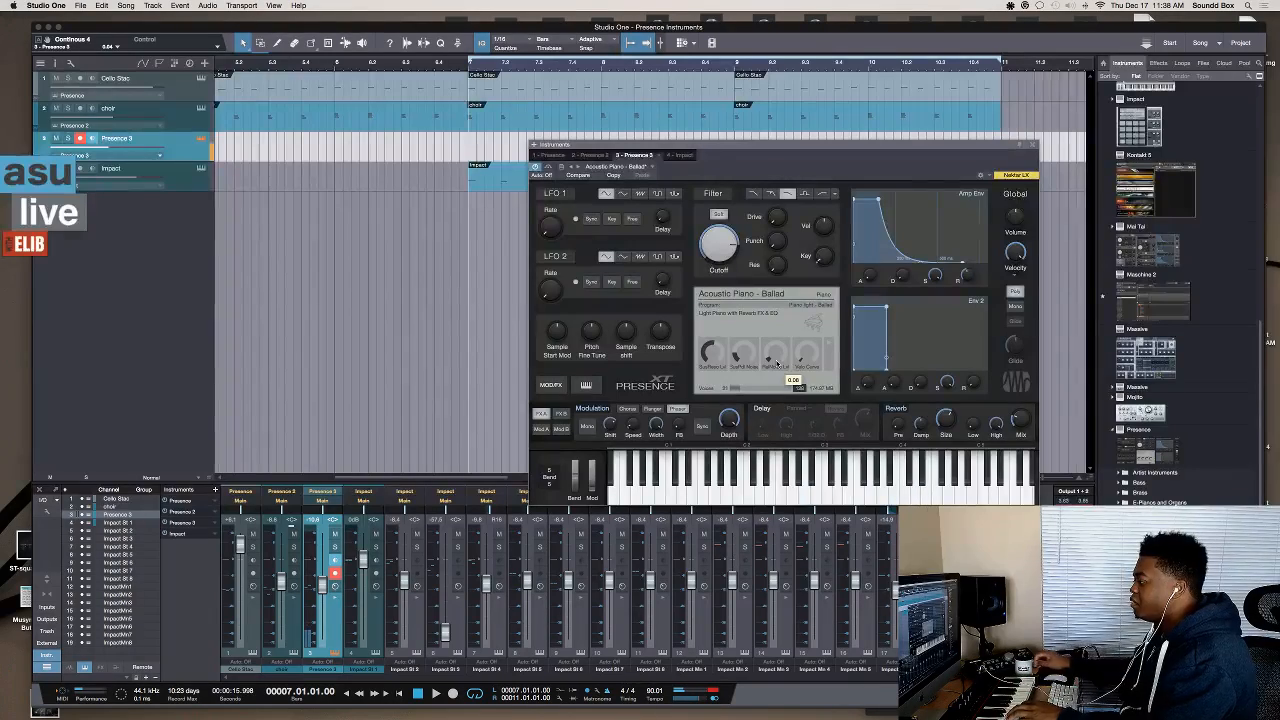
mouse_move(774, 275)
drag(739, 359, 738, 286)
drag(716, 361, 716, 295)
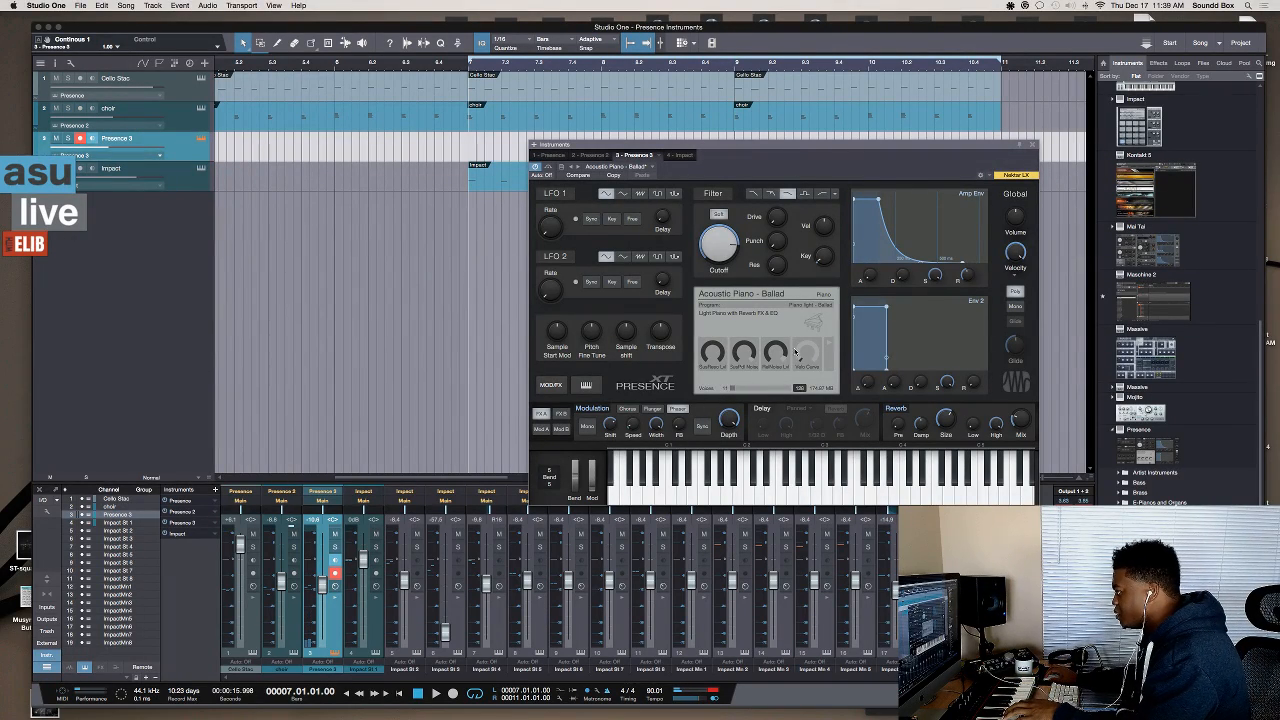
- Reshape the Env 2 release and Amp Env attack of the piano preset, and set its filter type to BP12 Ladder
click(831, 347)
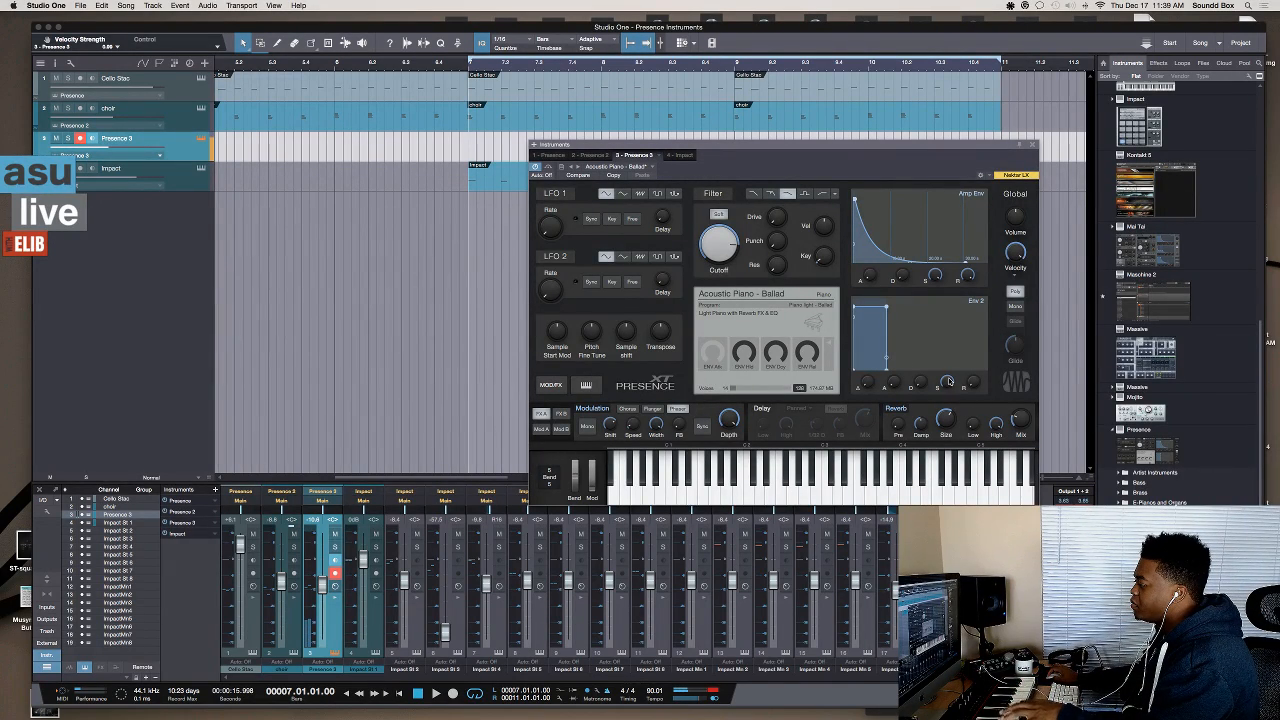
drag(971, 385, 971, 346)
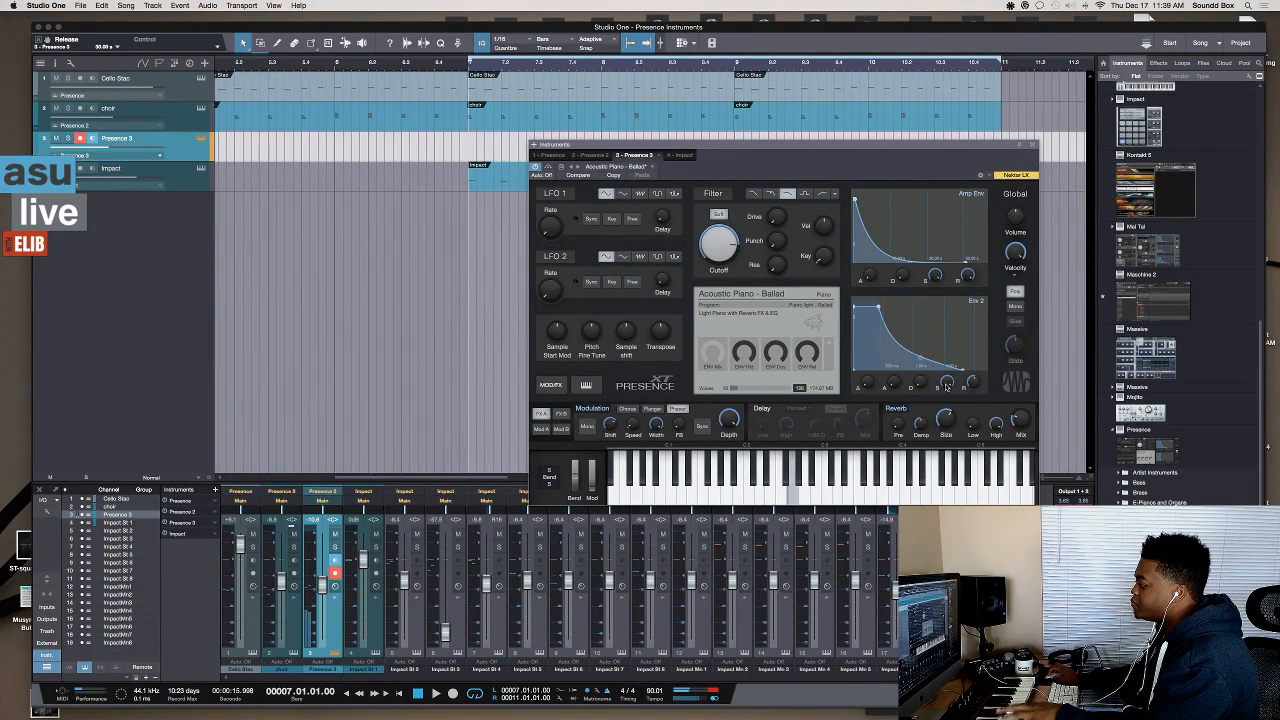
drag(870, 275, 877, 211)
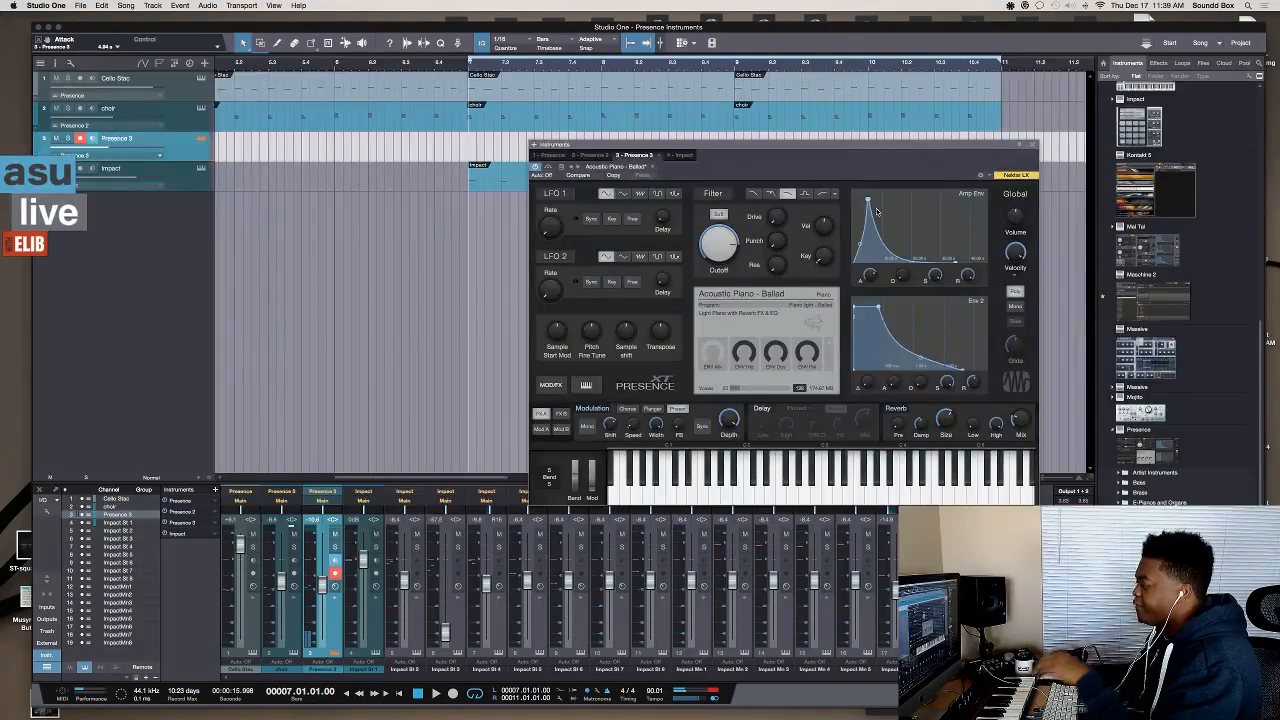
drag(873, 275, 858, 294)
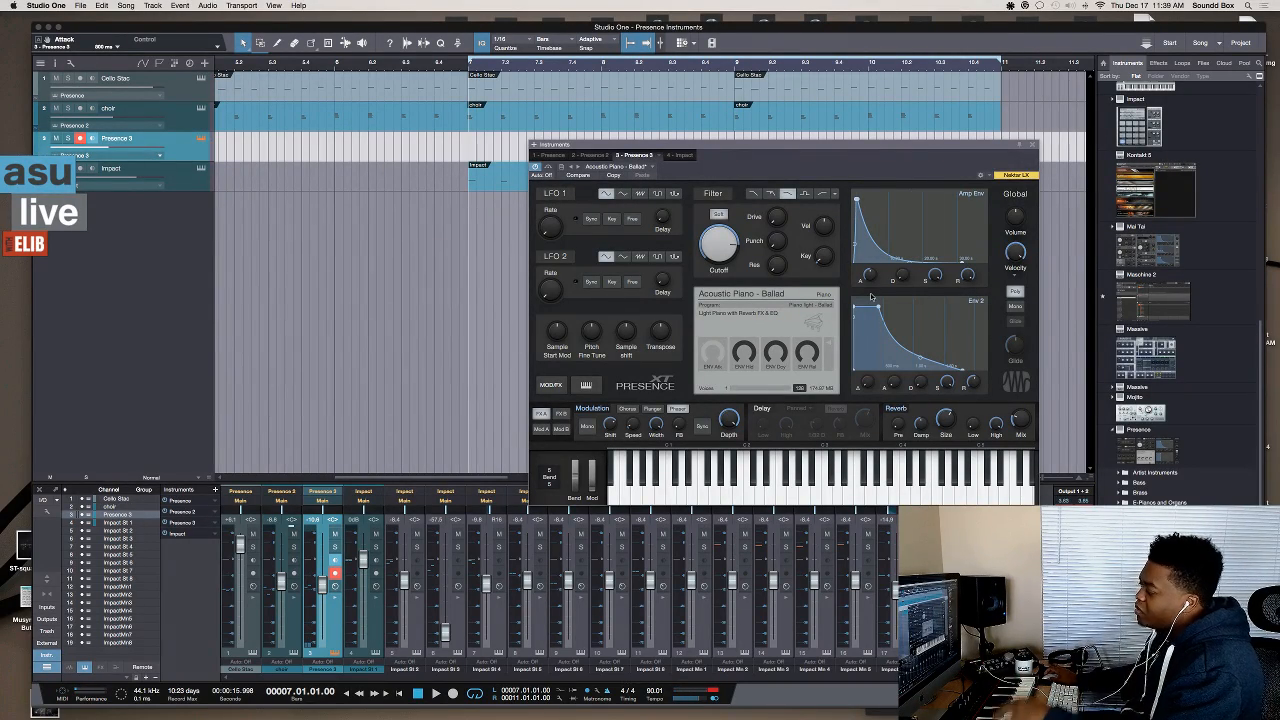
click(805, 194)
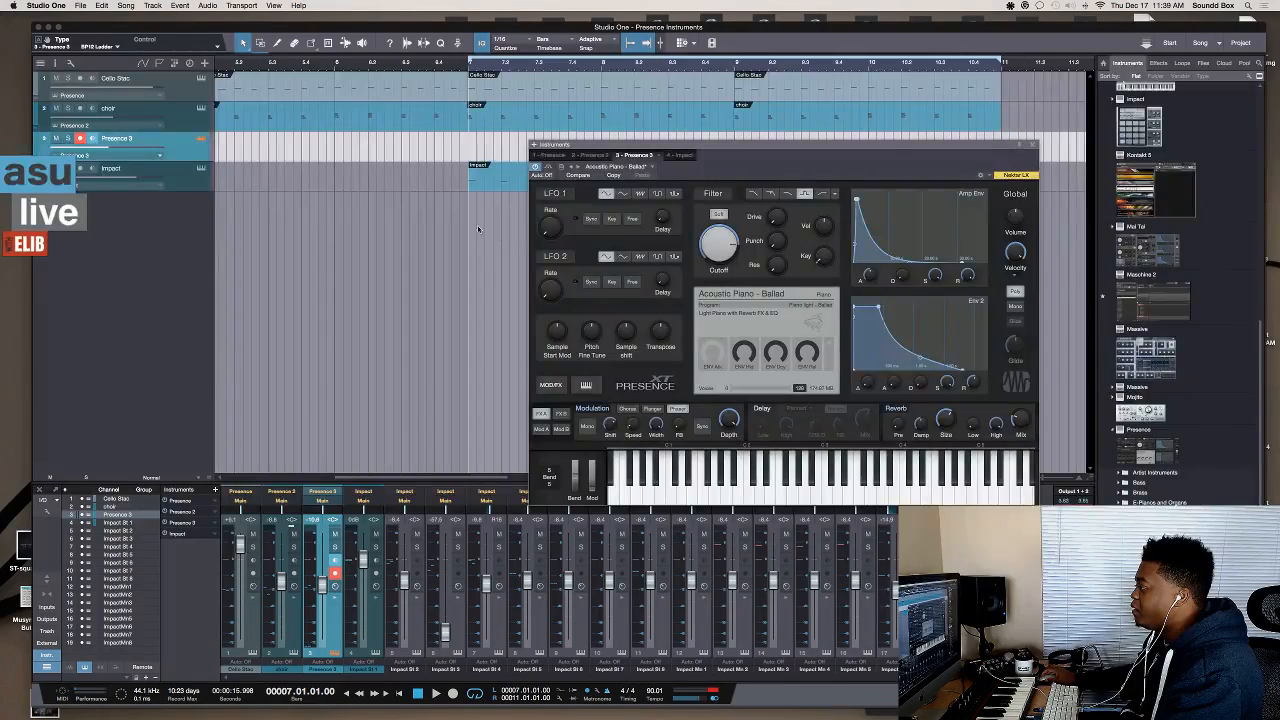
- Load the Bad Lead preset in Presence 3 from the Leads of the Synth Session presets
click(635, 167)
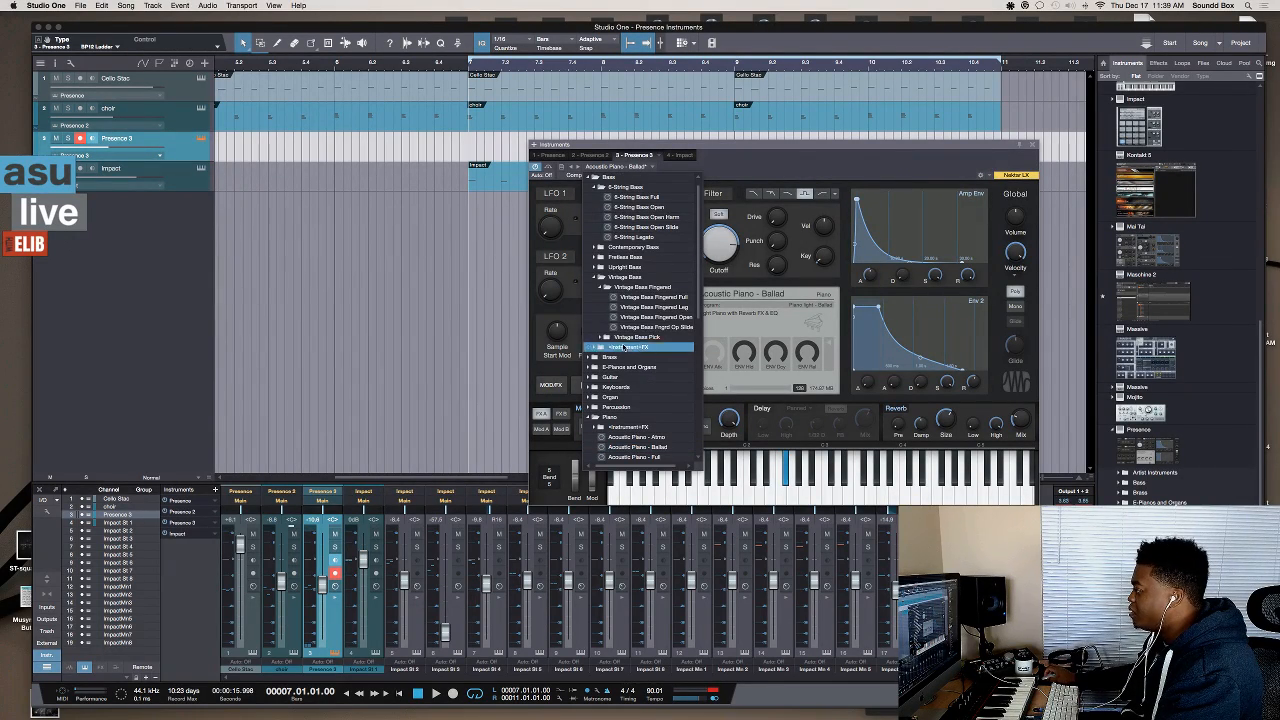
scroll(636, 403, down, 2)
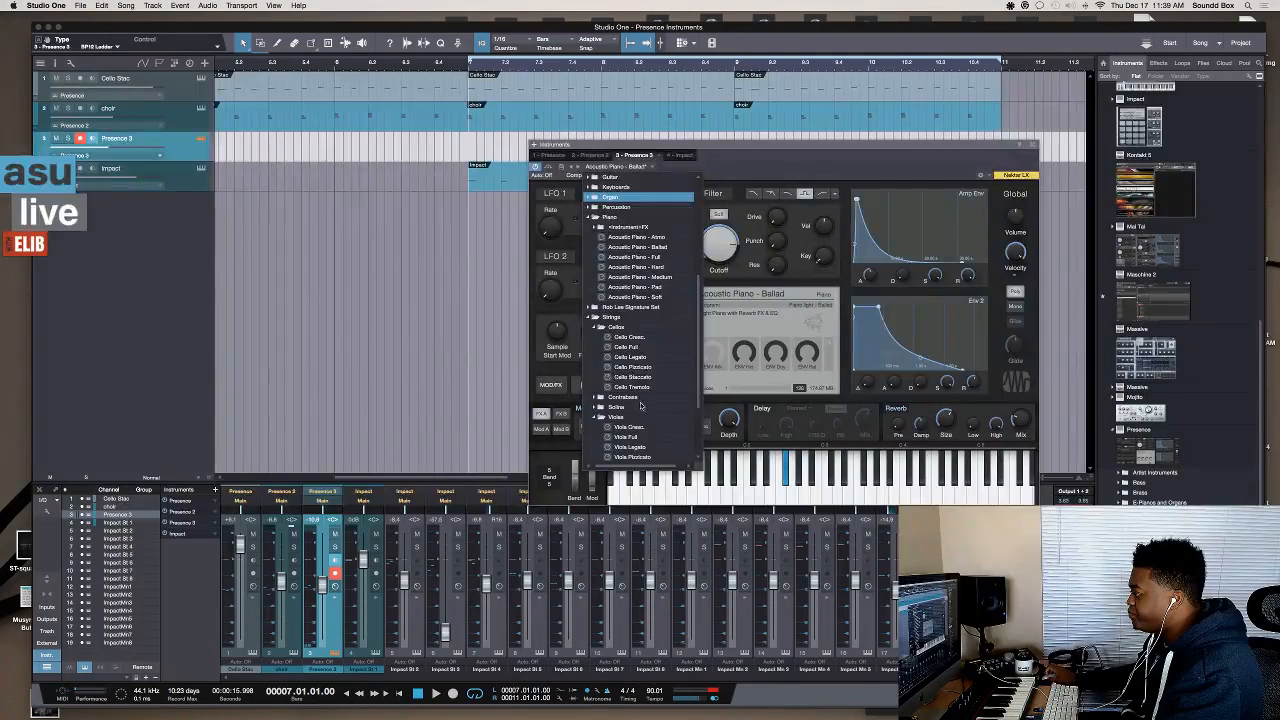
scroll(647, 374, down, 3)
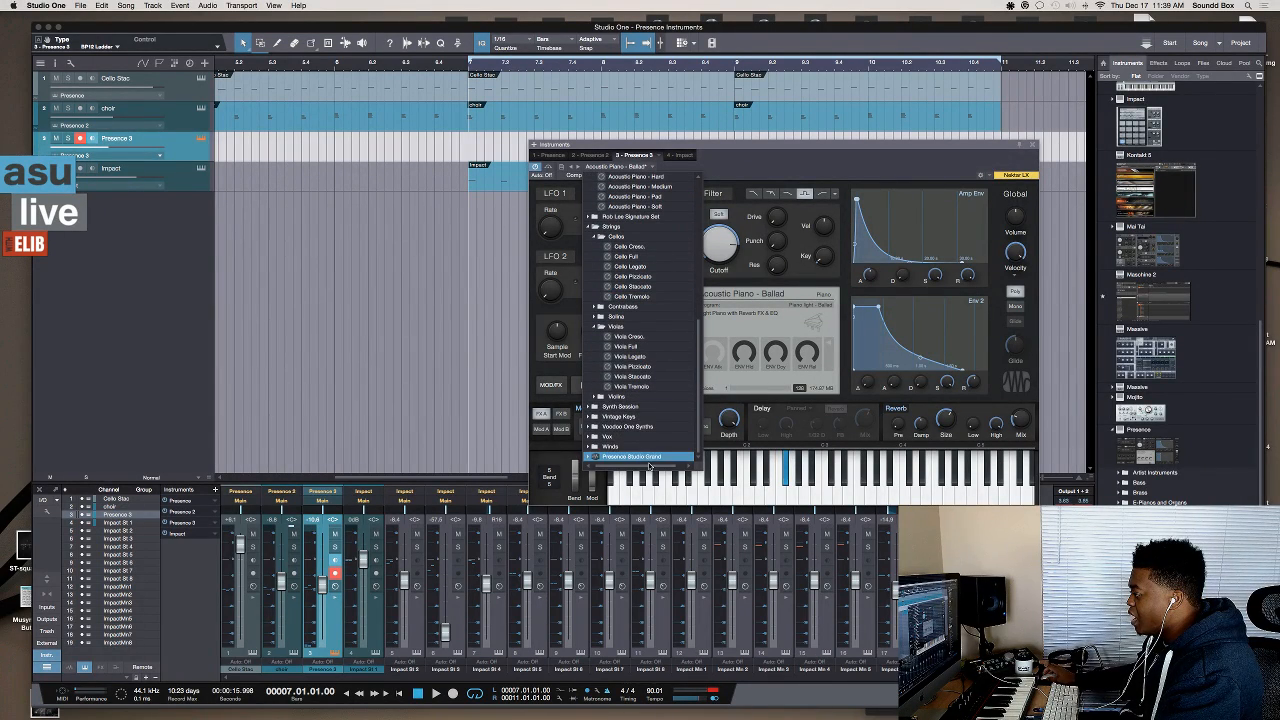
click(650, 408)
scroll(645, 405, down, 2)
click(637, 385)
scroll(642, 395, down, 3)
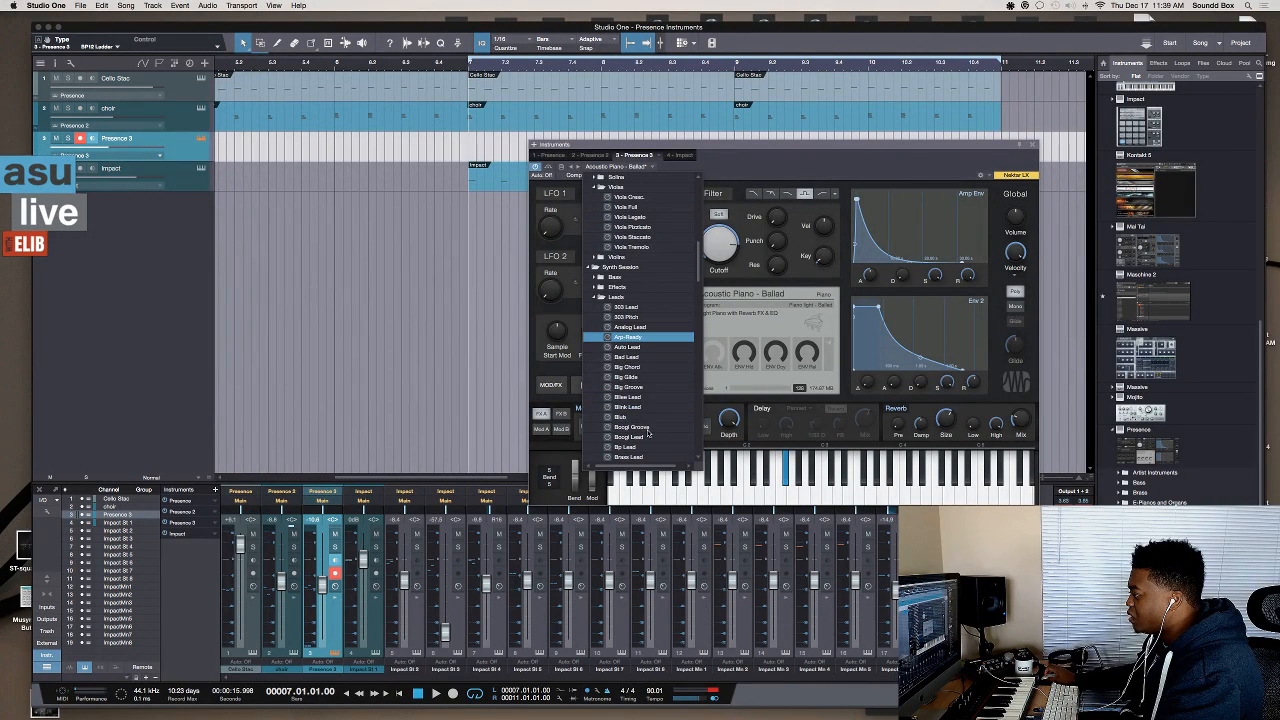
click(650, 358)
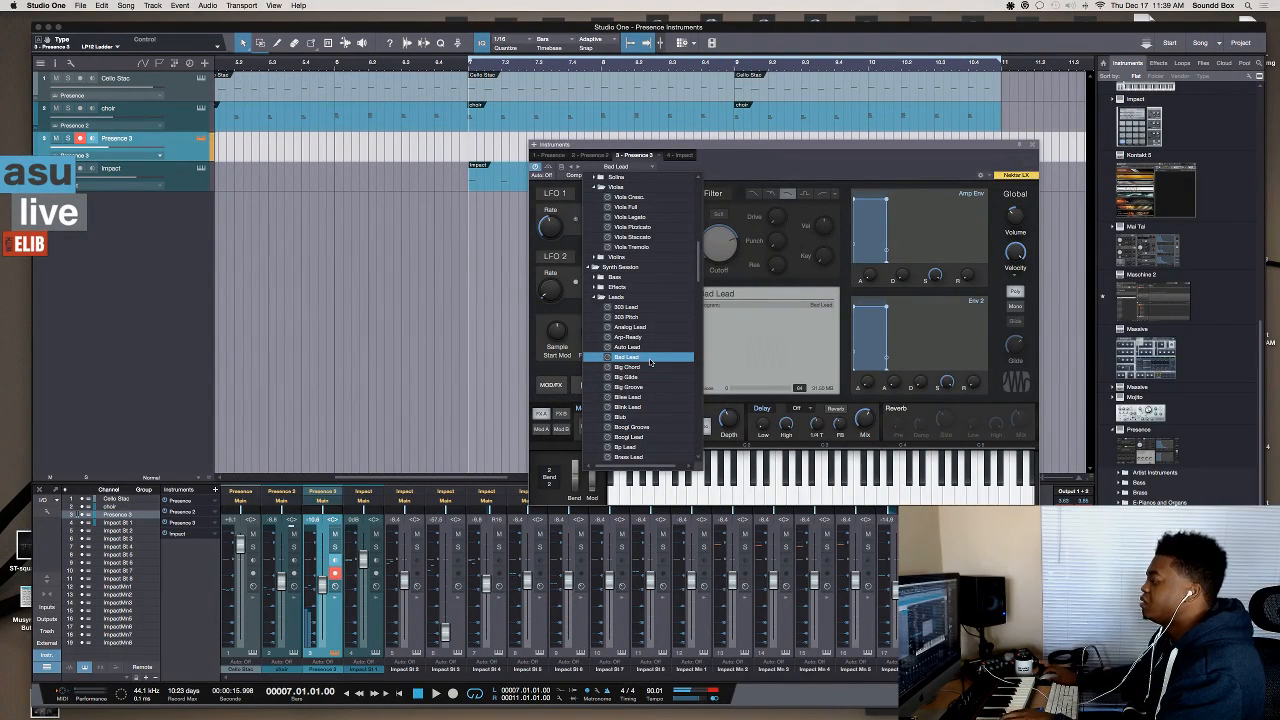
- Audition the Big Chord and Big Glide lead presets in Presence 3, and toggle the instrument's bypass
click(648, 368)
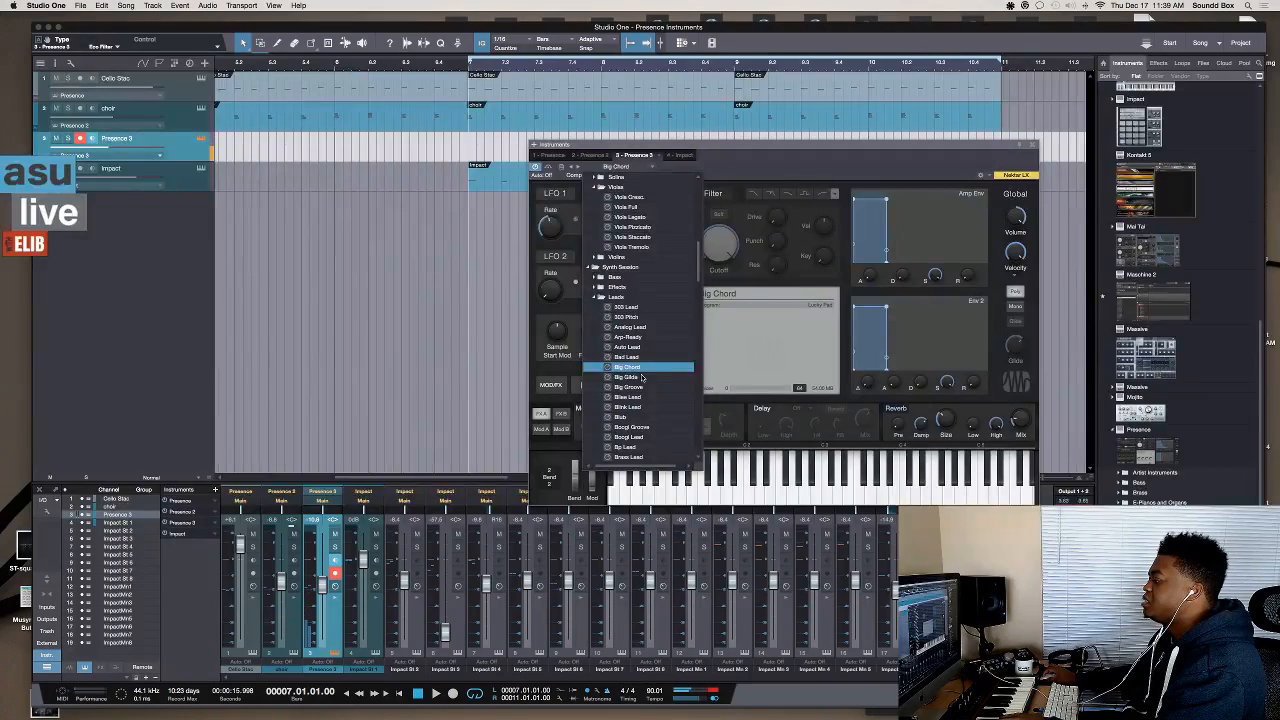
click(644, 377)
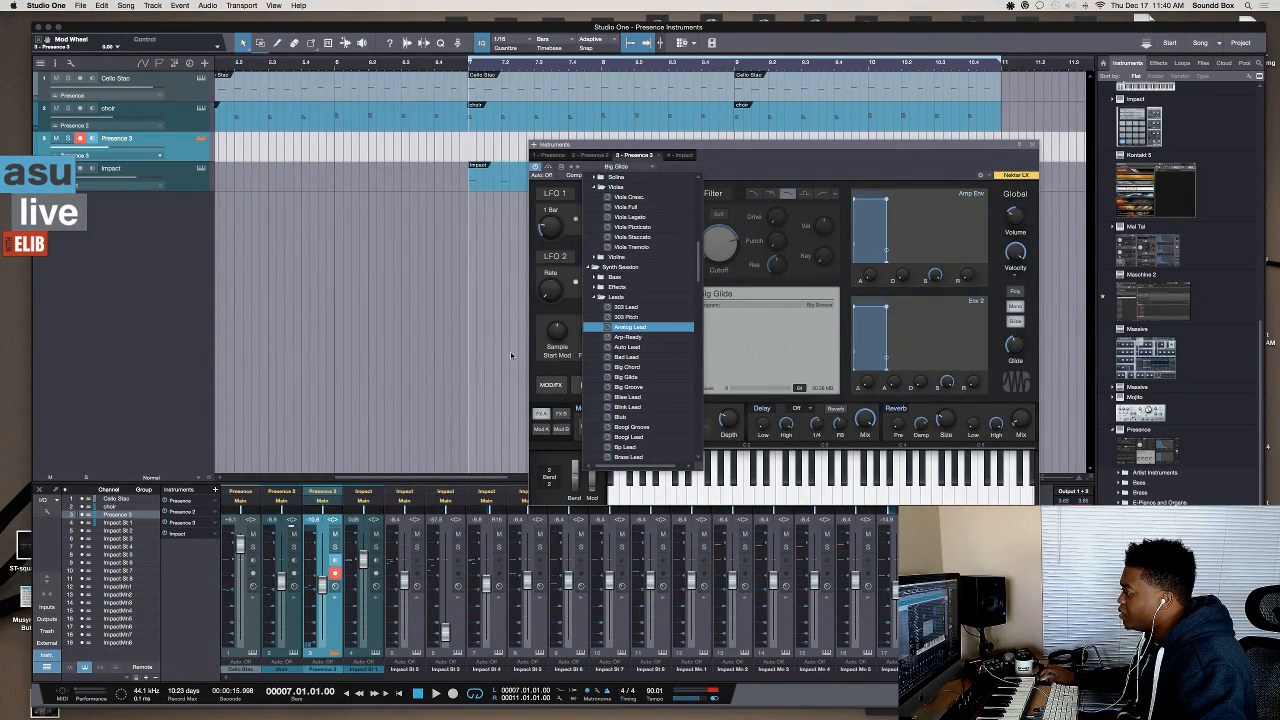
click(565, 370)
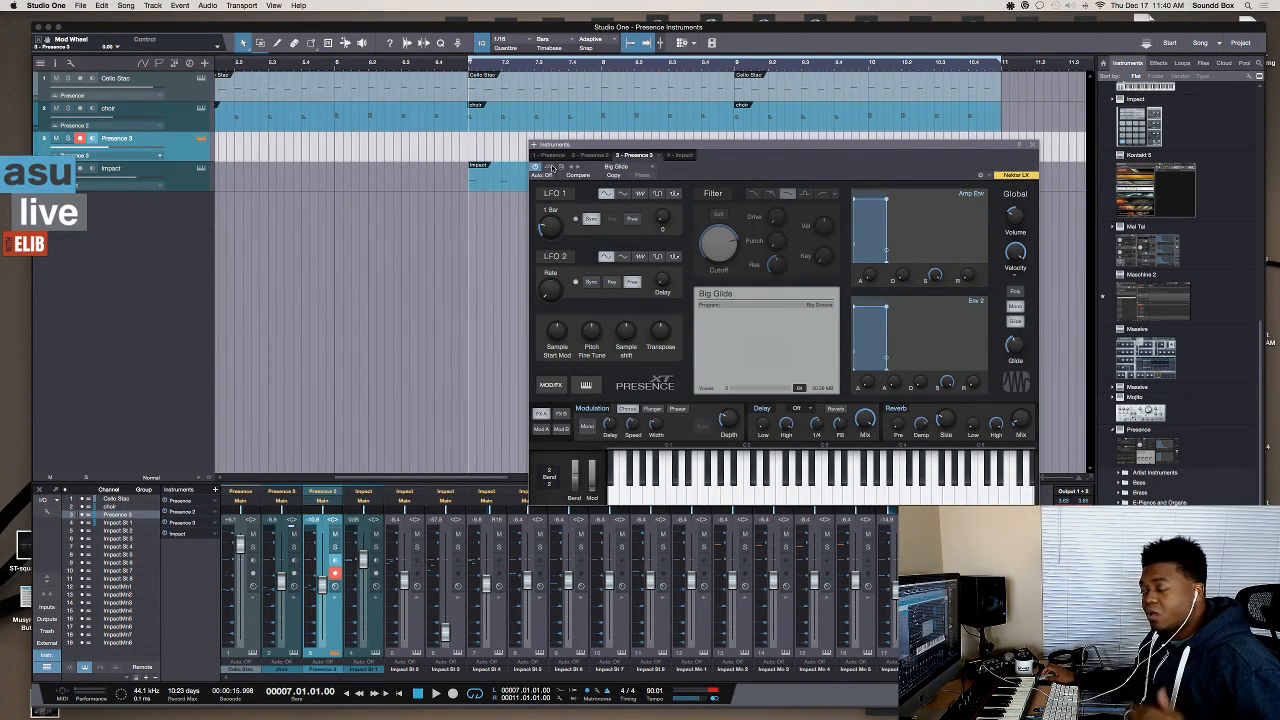
click(548, 167)
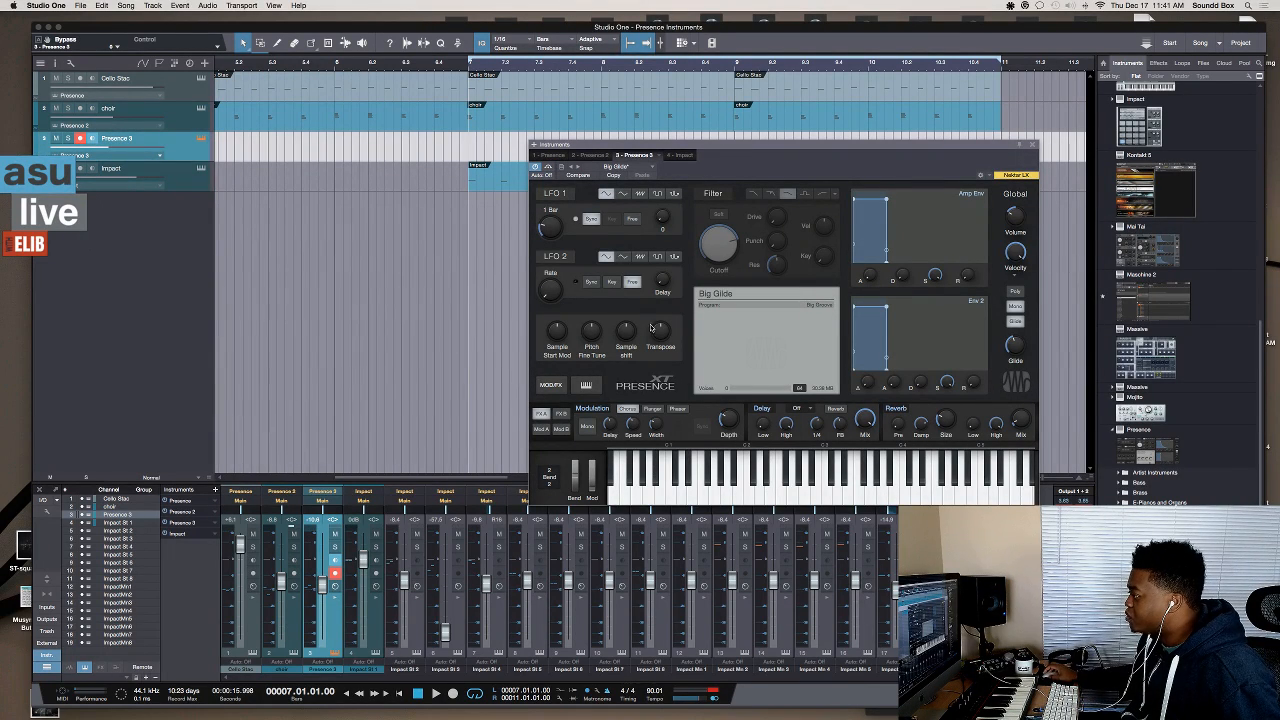
- Audition Balmy Lead and Big Crunch from the Voodoo One Synths leads, and load the Chord Groove preset in Presence 3
click(643, 167)
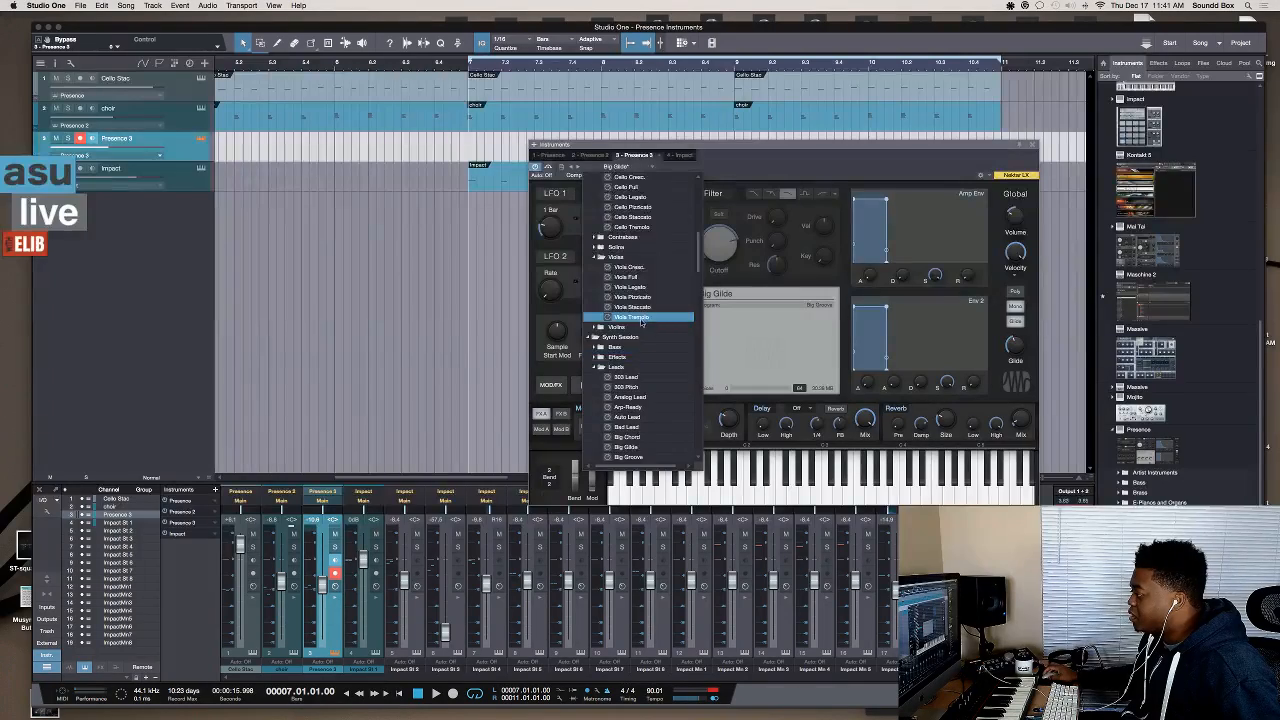
scroll(643, 327, down, 15)
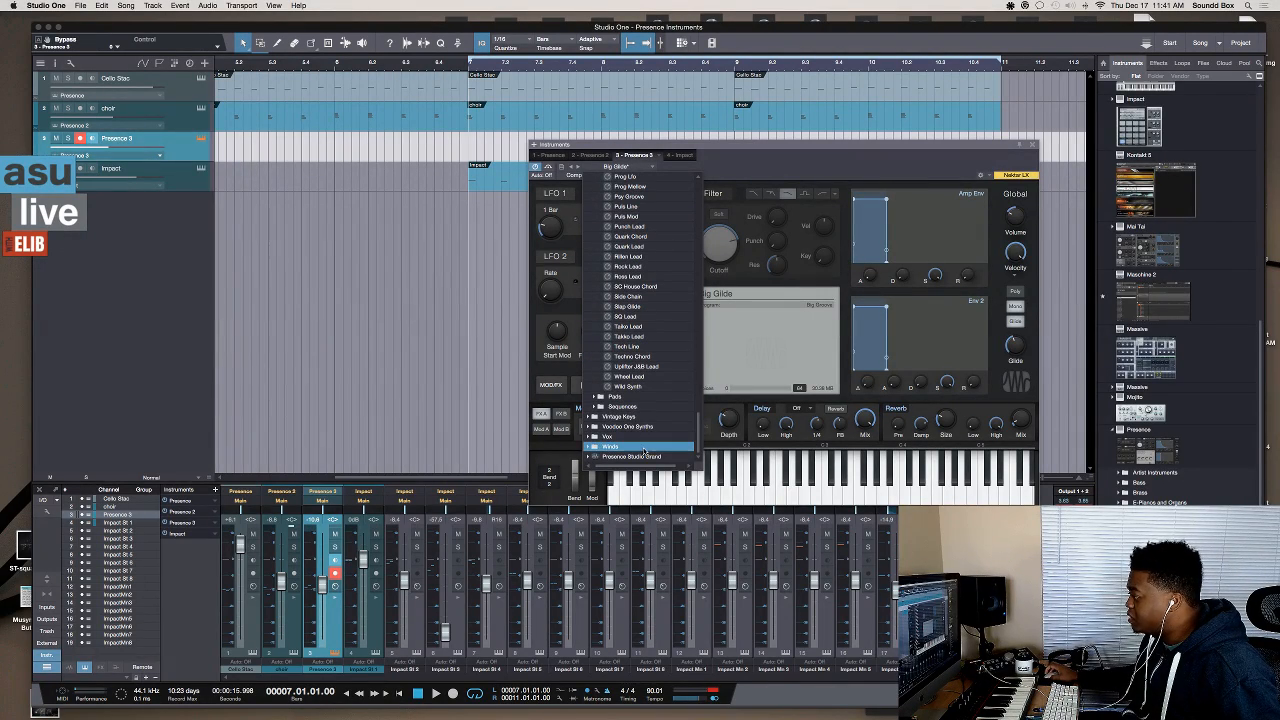
click(634, 429)
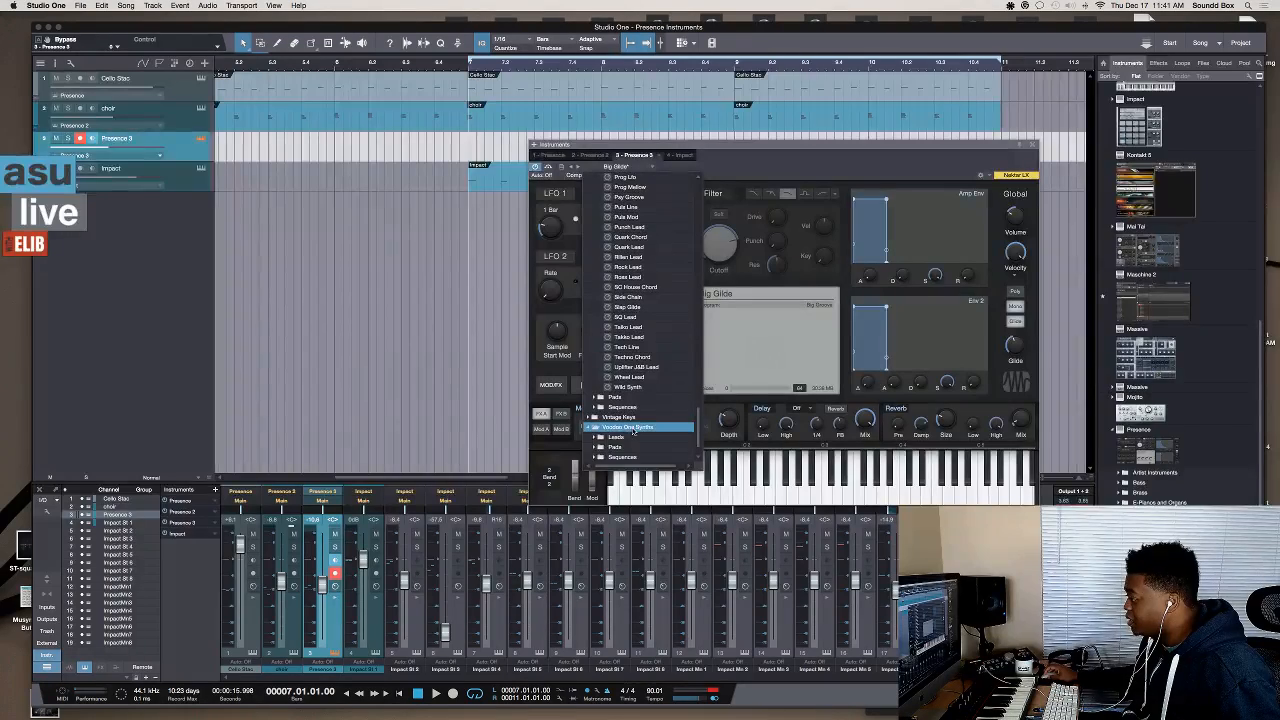
click(637, 439)
scroll(637, 440, down, 5)
click(638, 358)
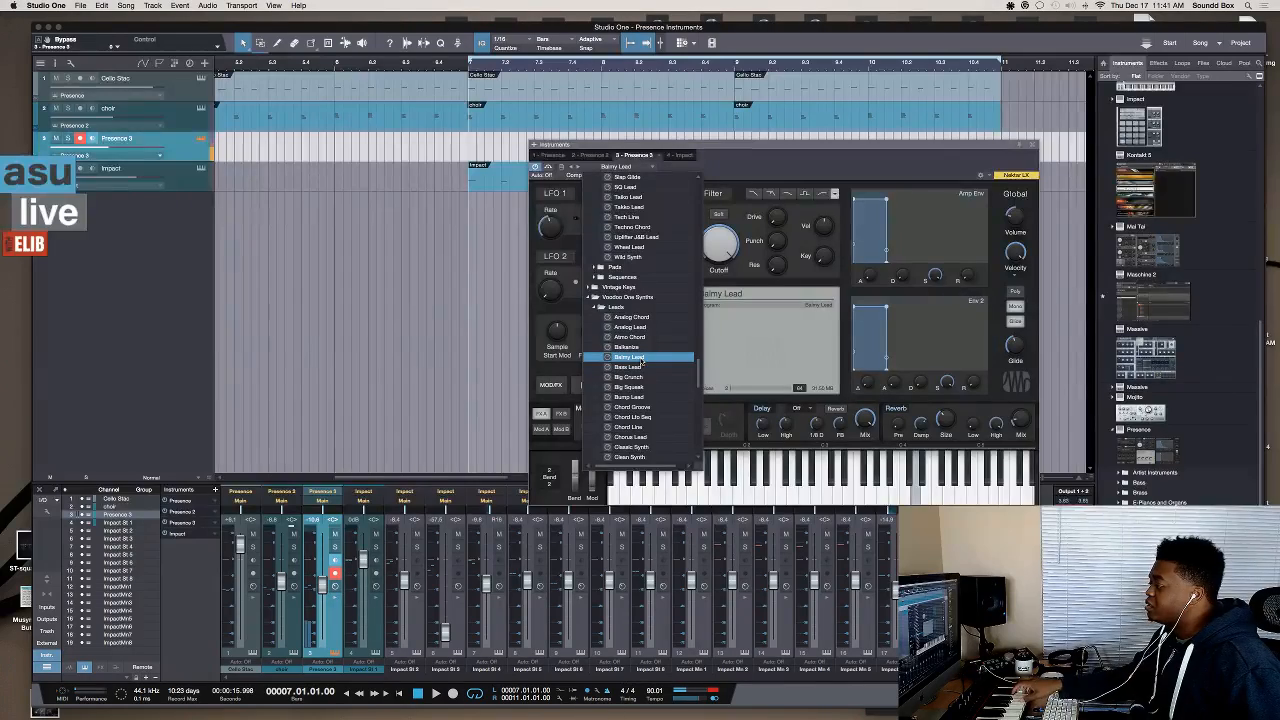
click(639, 377)
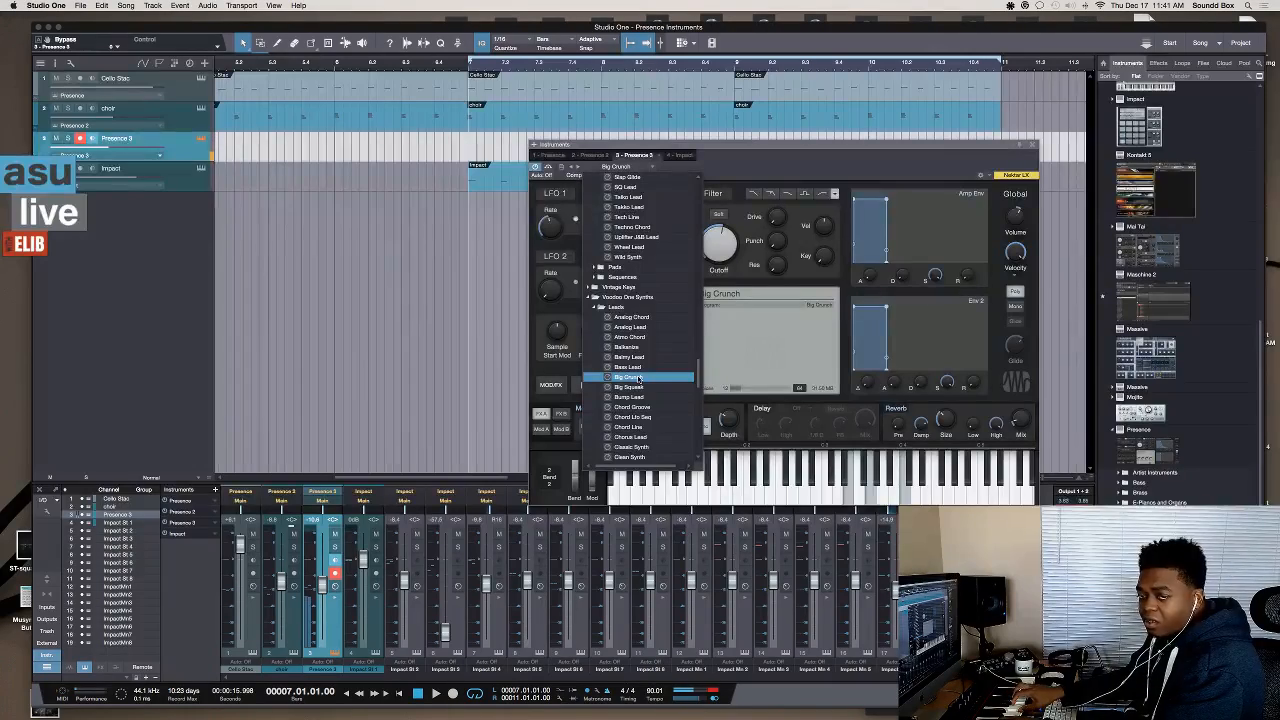
click(645, 406)
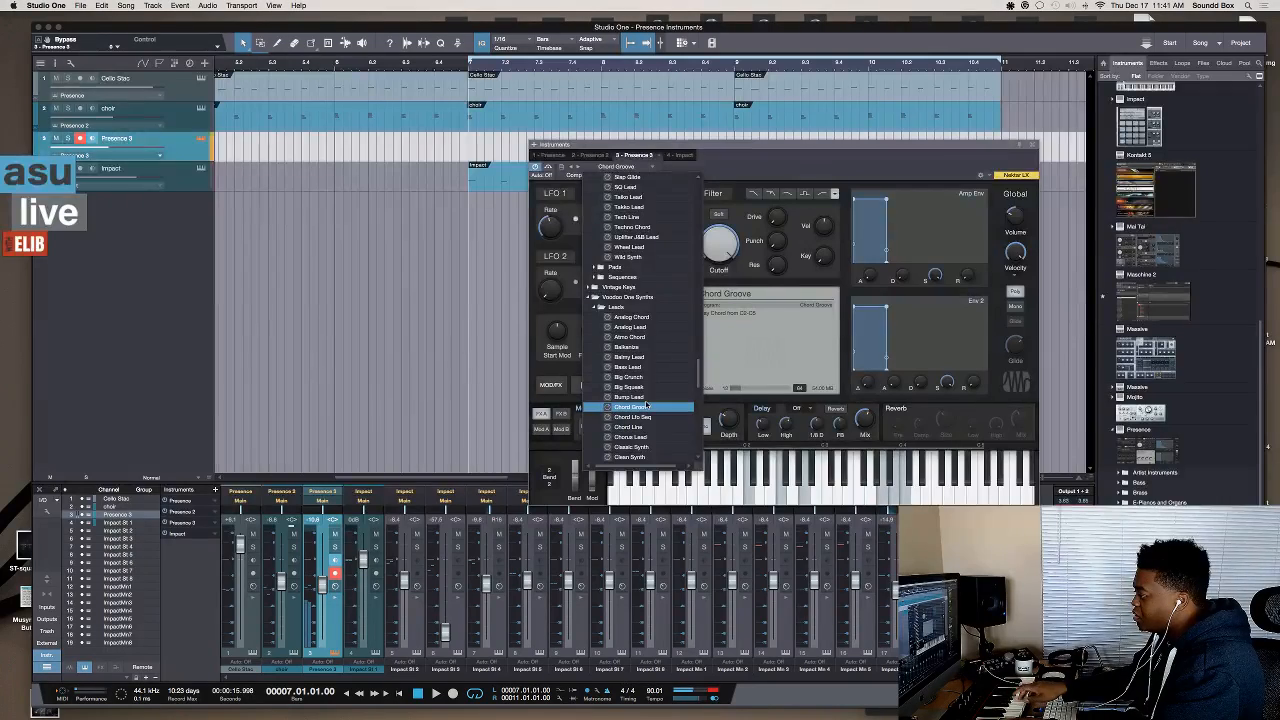
- Load the Clean Gate preset in Presence 3 from the Sequences presets, and close the preset list
click(648, 416)
click(640, 406)
click(626, 367)
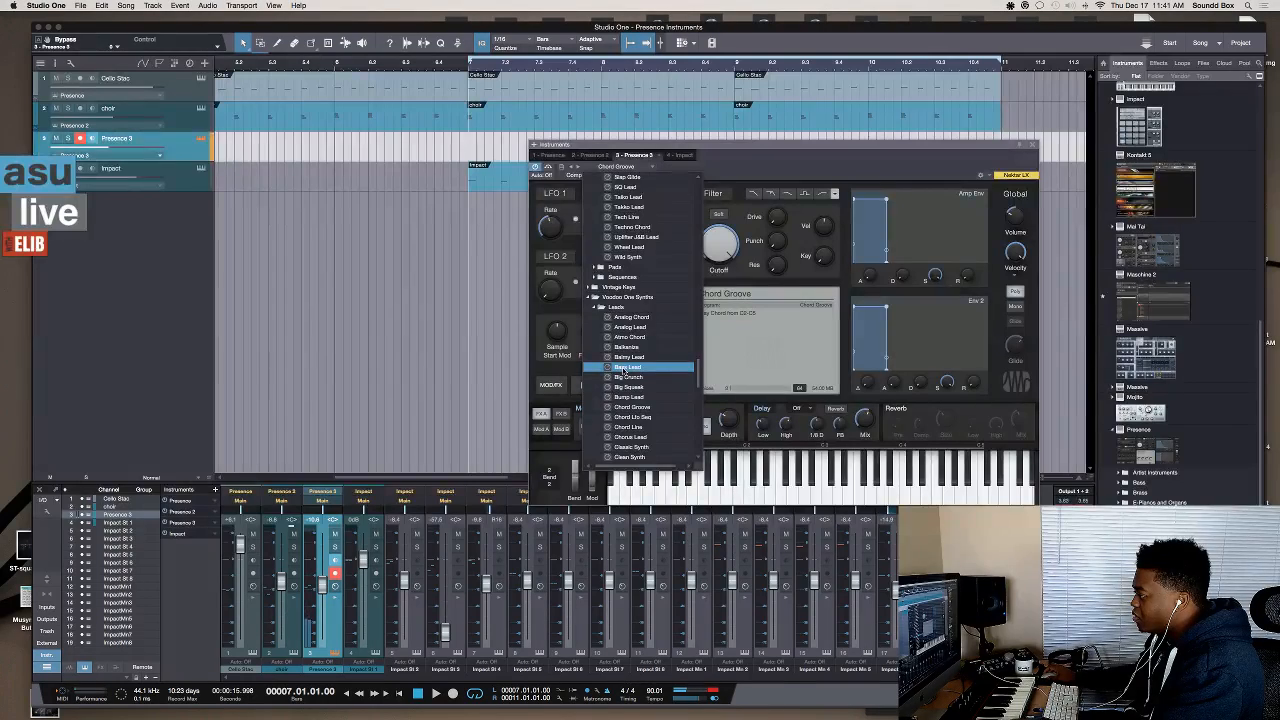
click(626, 297)
click(618, 287)
click(616, 278)
click(616, 279)
click(627, 308)
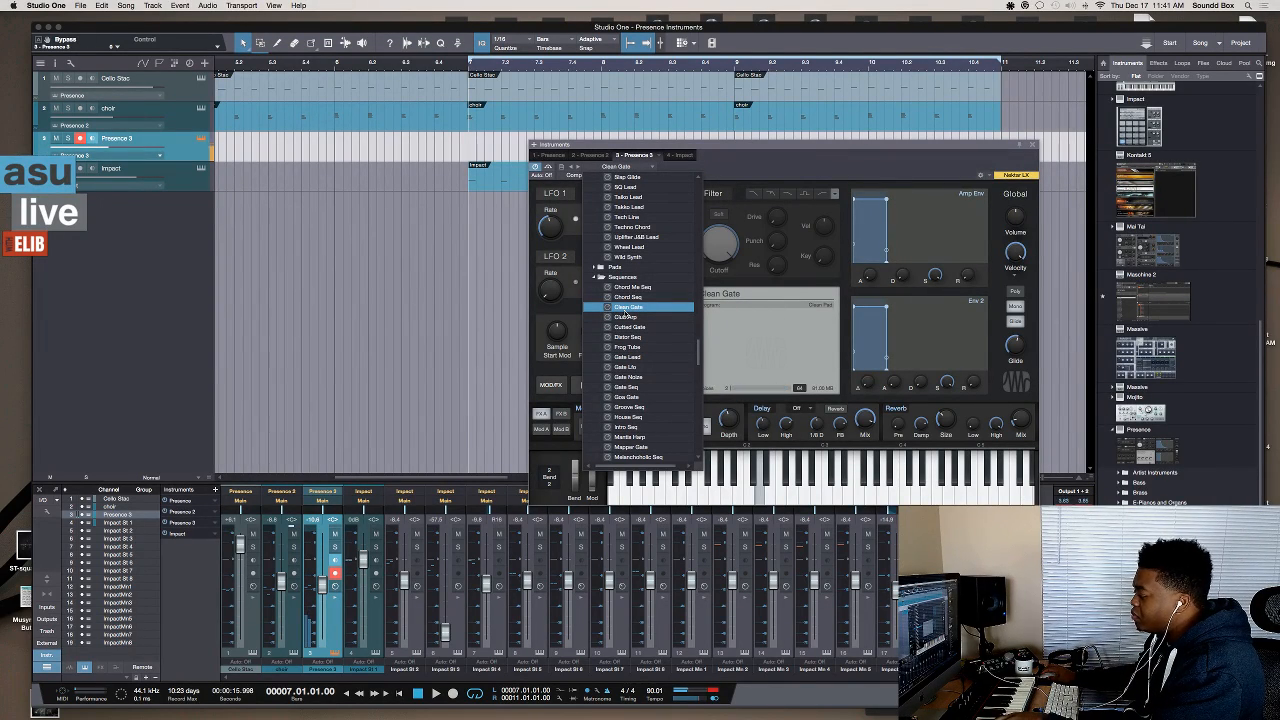
click(628, 337)
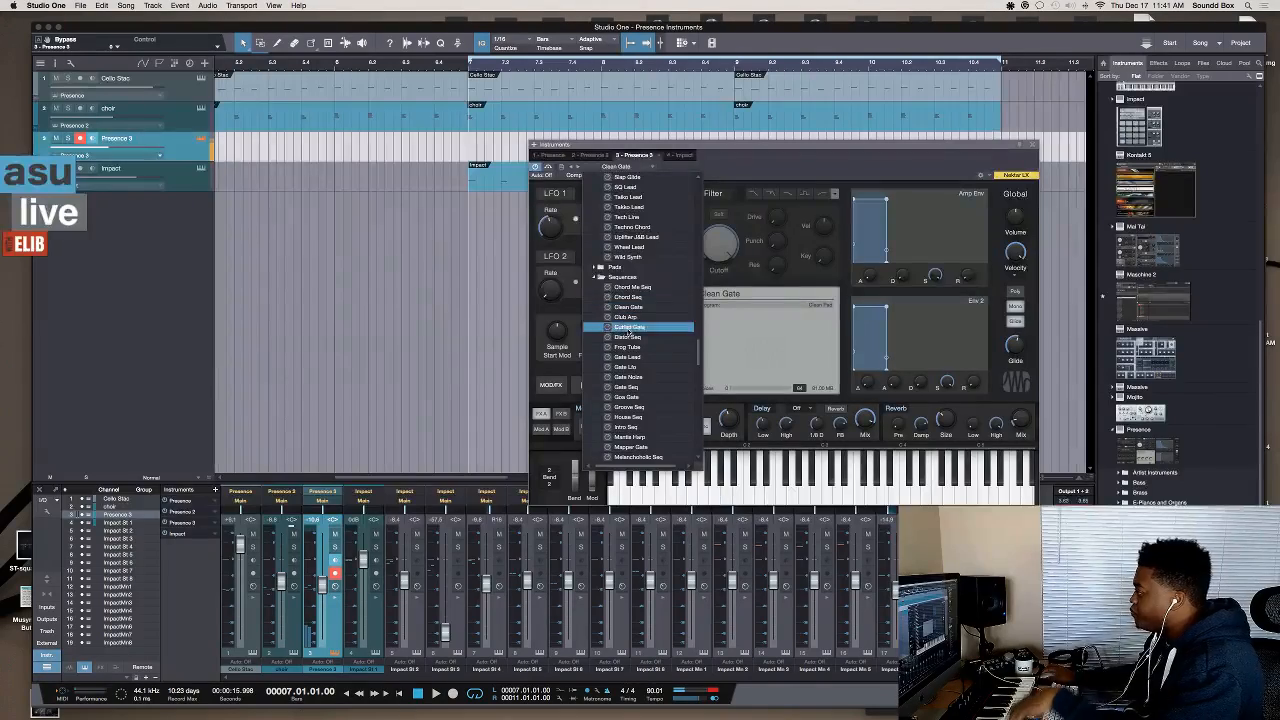
click(500, 219)
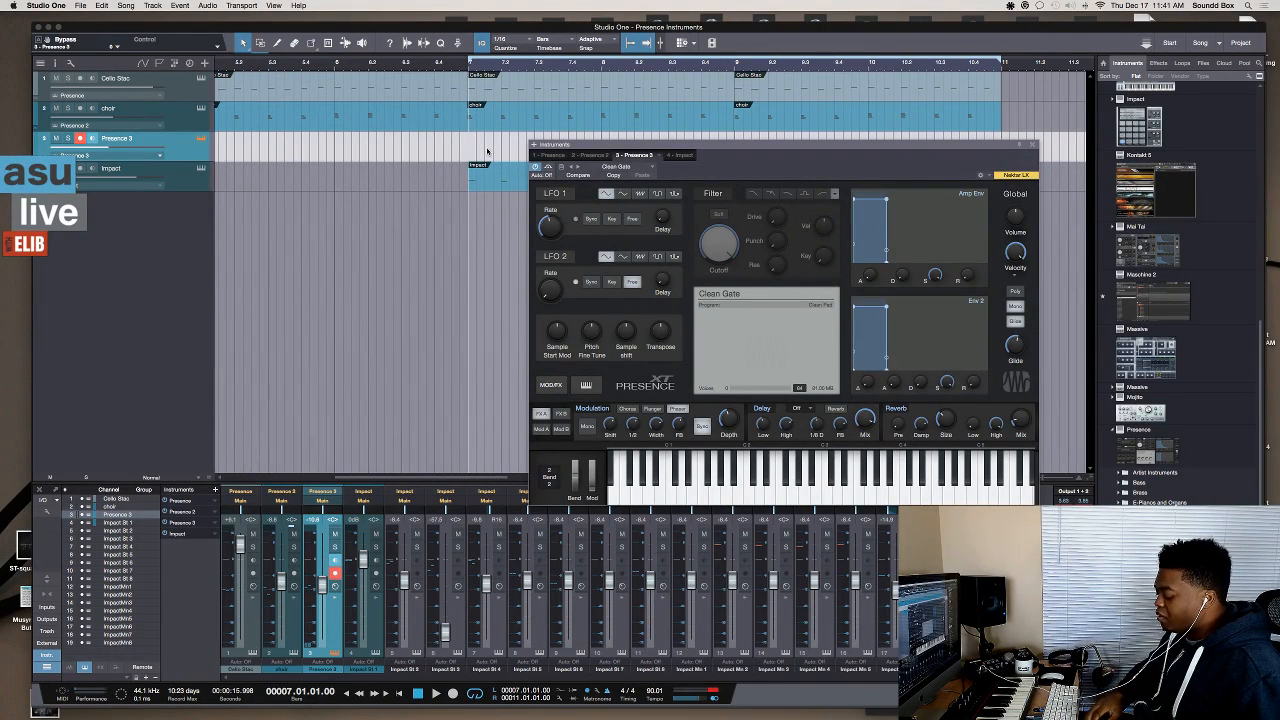
- Play the song with the Instruments window moved clear of the Impact track, and raise the Impact St 3 channel volume to -4.8 dB
key(space)
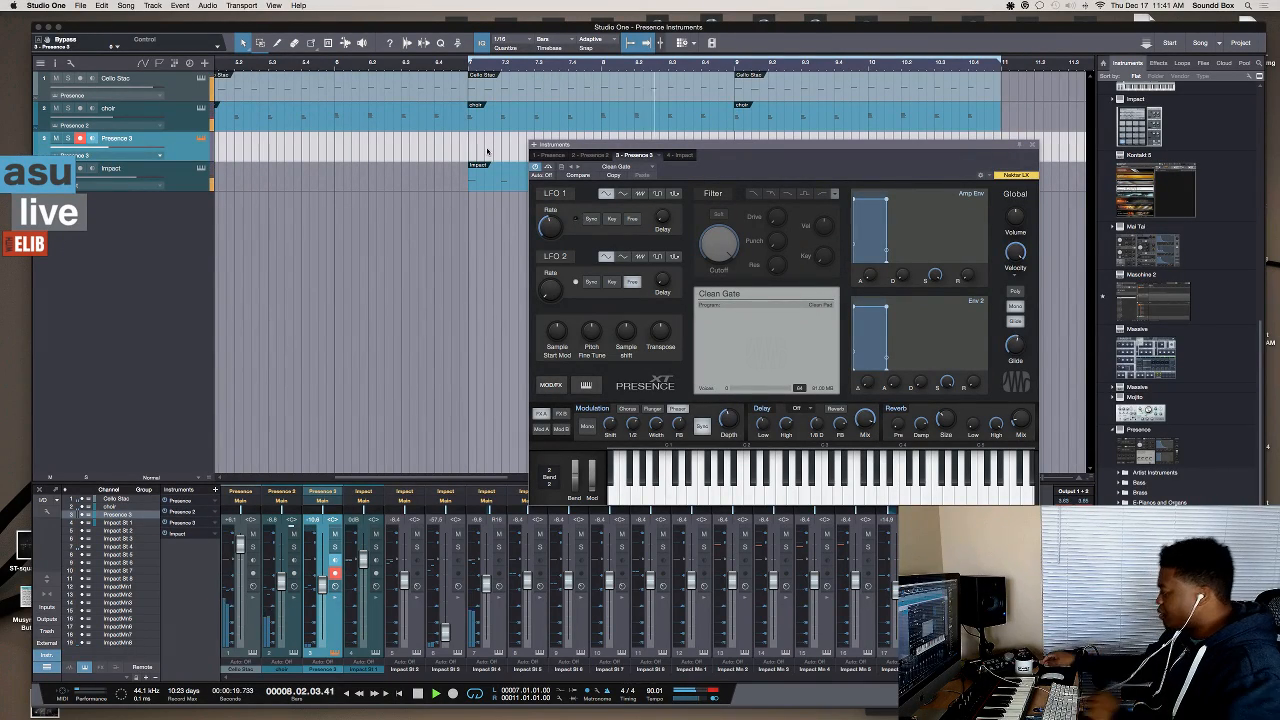
drag(624, 145, 593, 190)
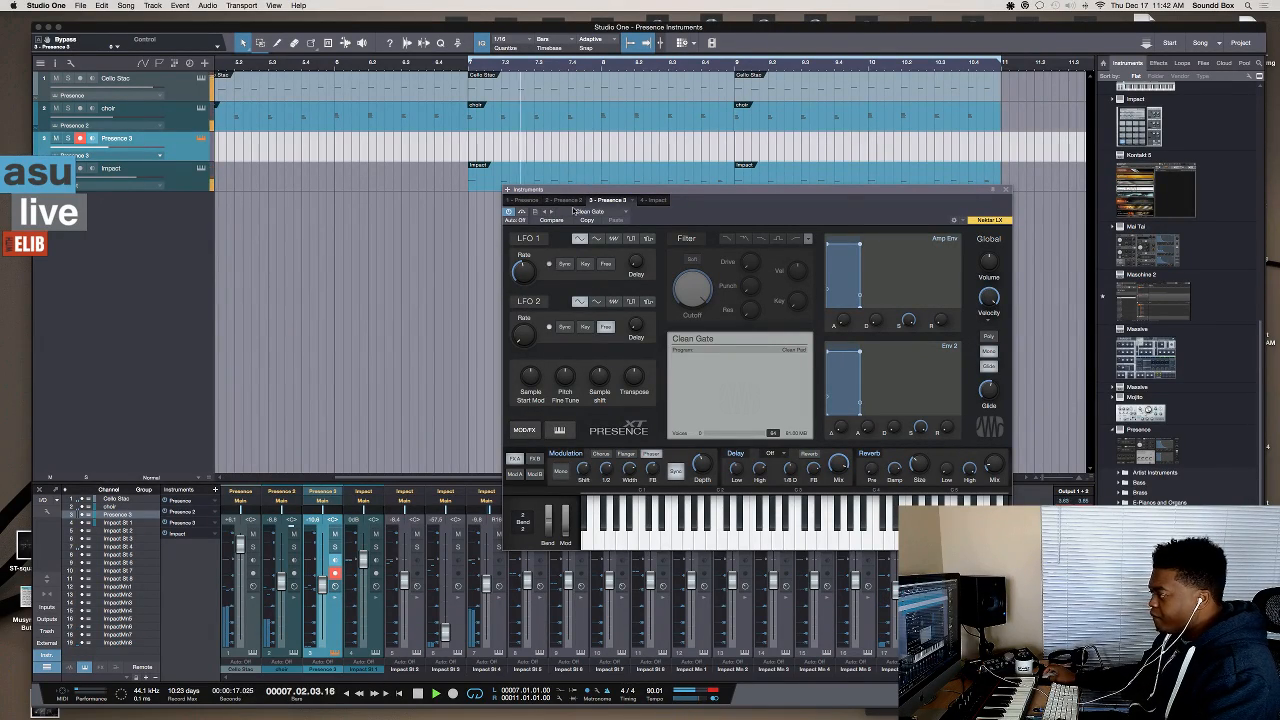
drag(570, 193, 569, 247)
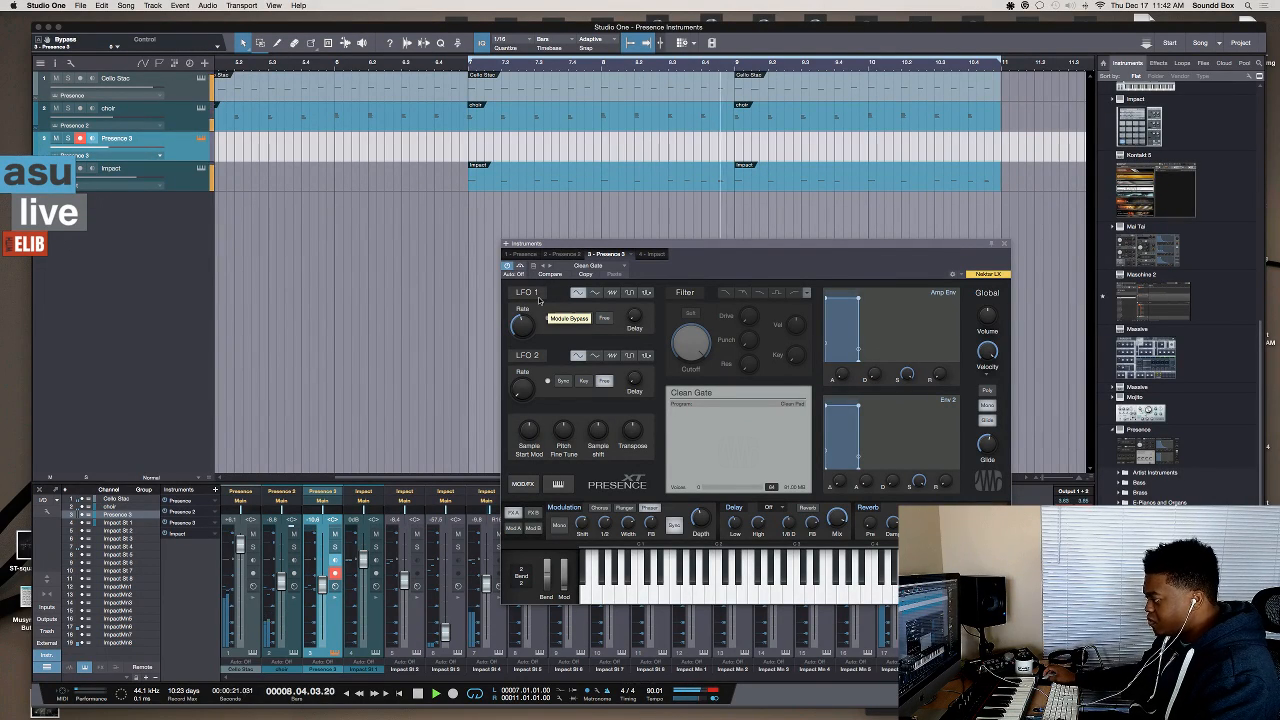
drag(444, 640, 447, 576)
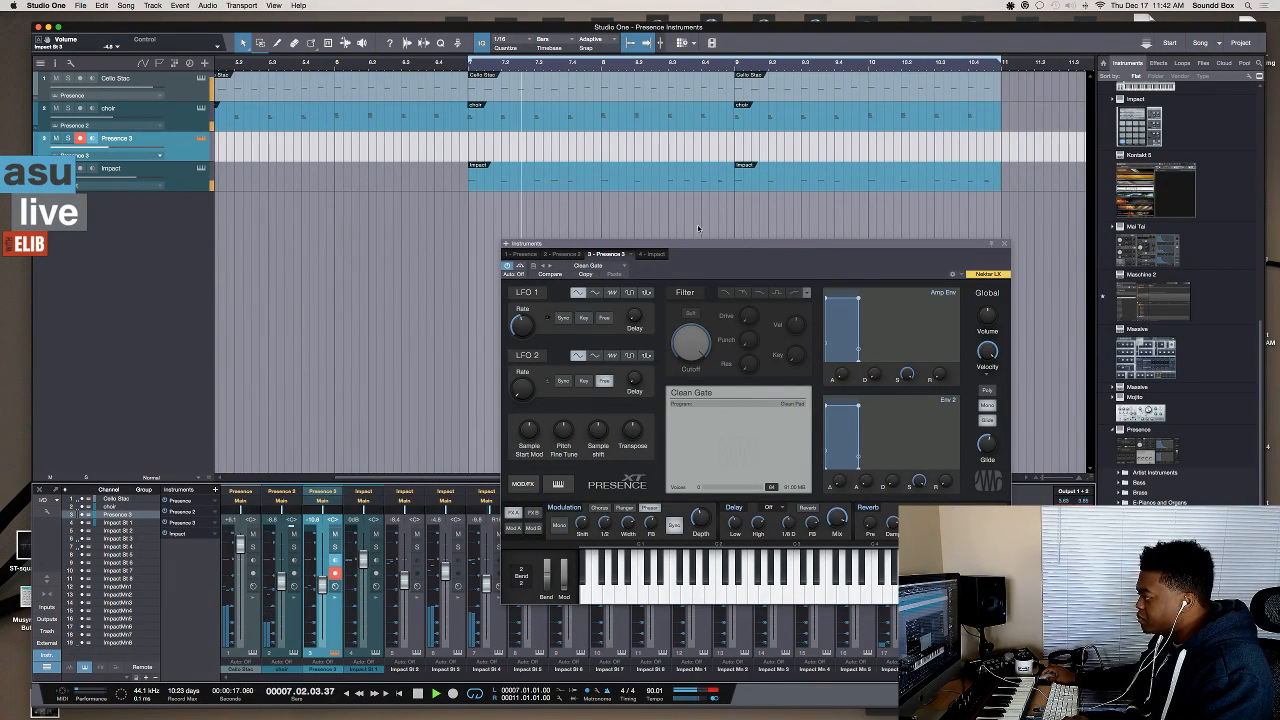
- Stop the song playback and switch to OBS
key(space)
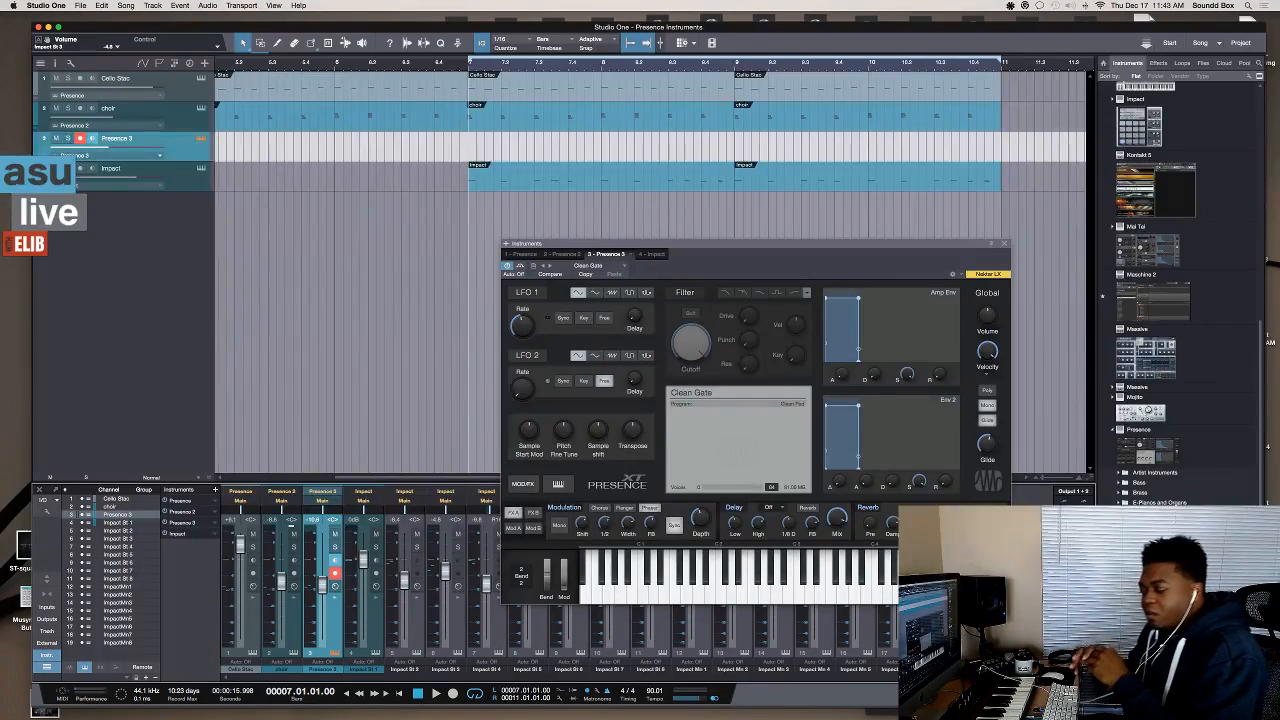
key(super+Tab)
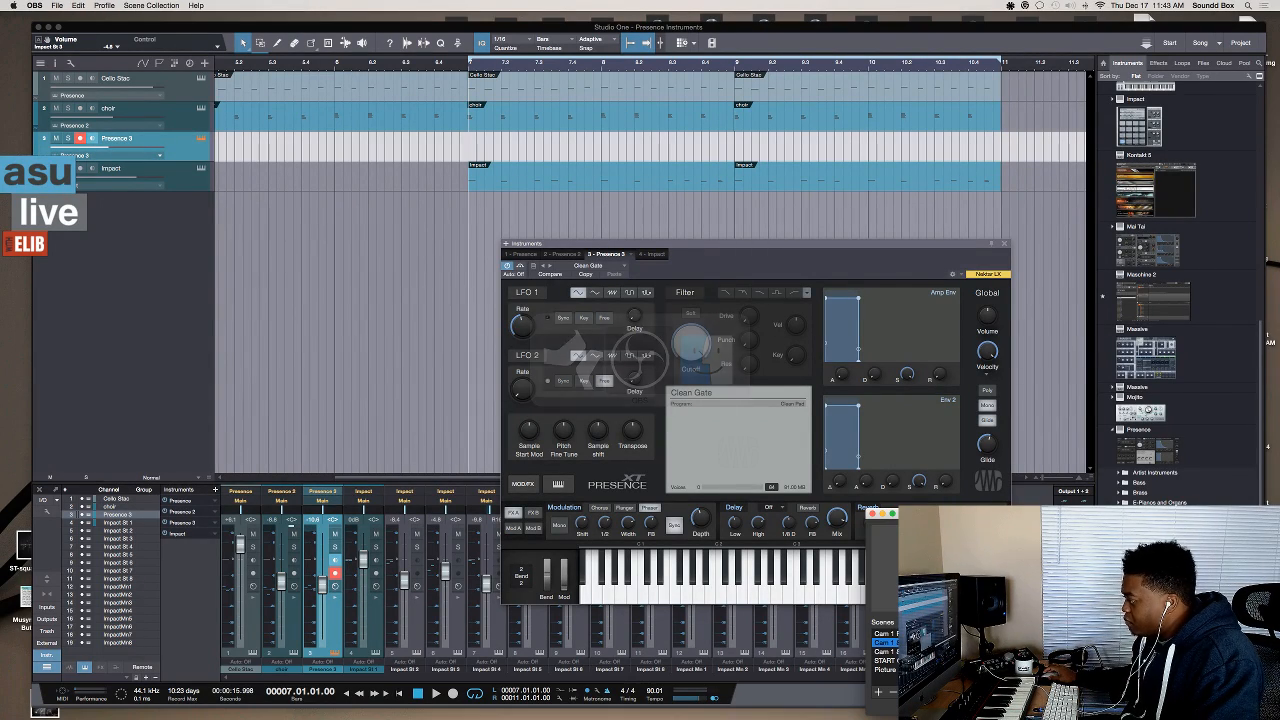